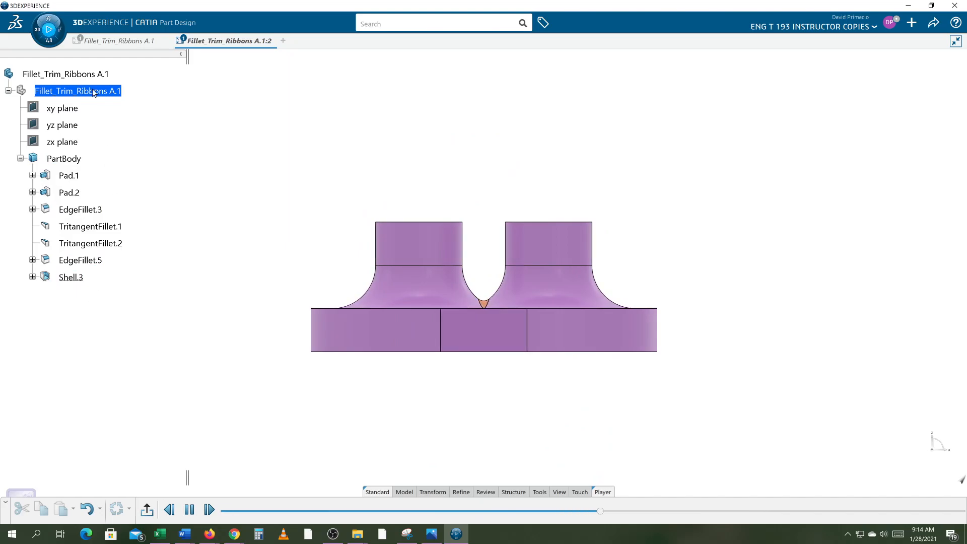
# Switch to the unfilleted Fillet_Trim_Ribbons A.1 model and replay the PartBody's construction from its first feature through Pad.2.
pyautogui.click(97, 41)
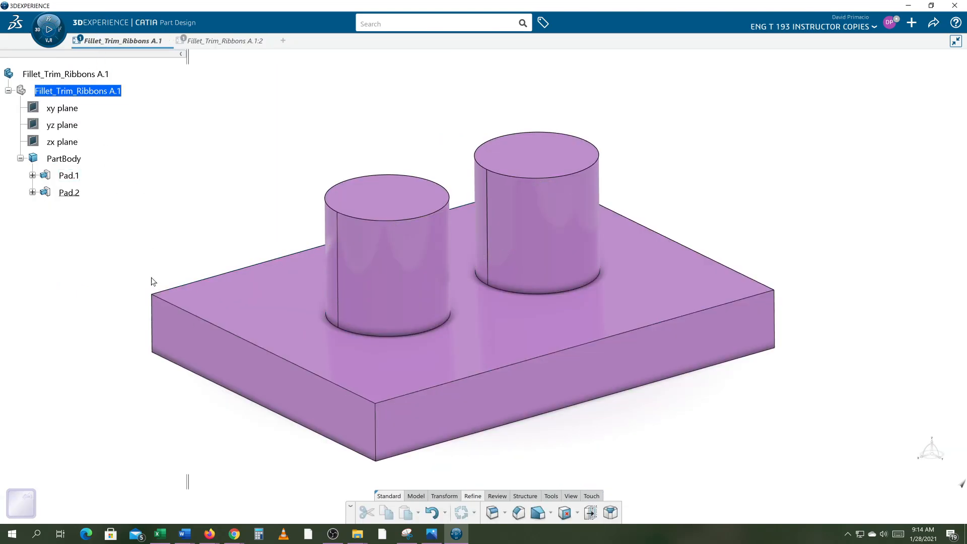
pyautogui.moveTo(132, 259); pyautogui.dragTo(194, 217, button='middle')
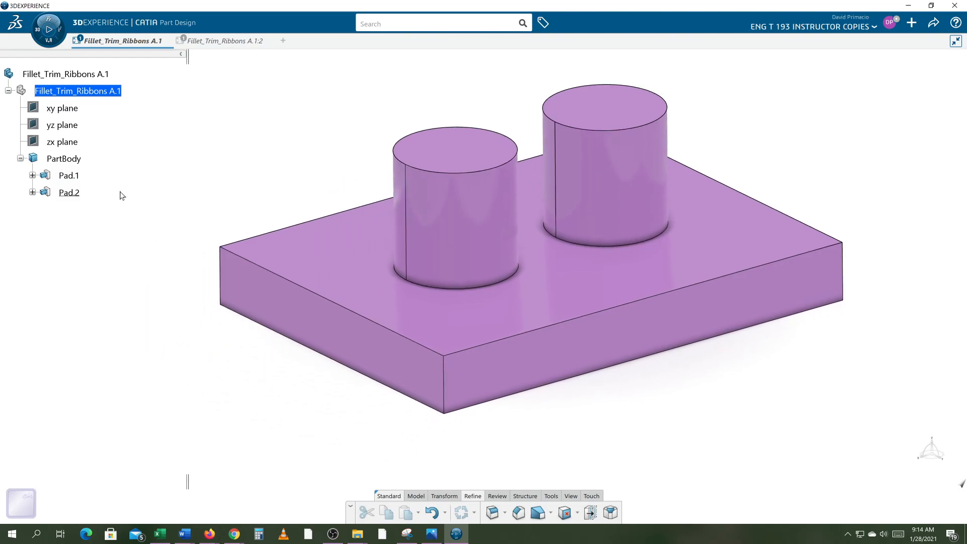
pyautogui.click(83, 162)
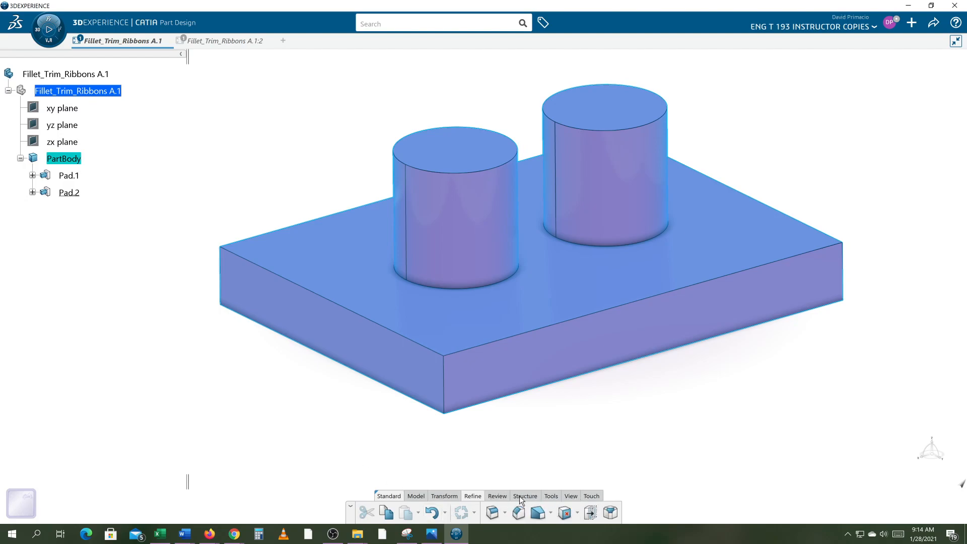
pyautogui.moveTo(496, 498)
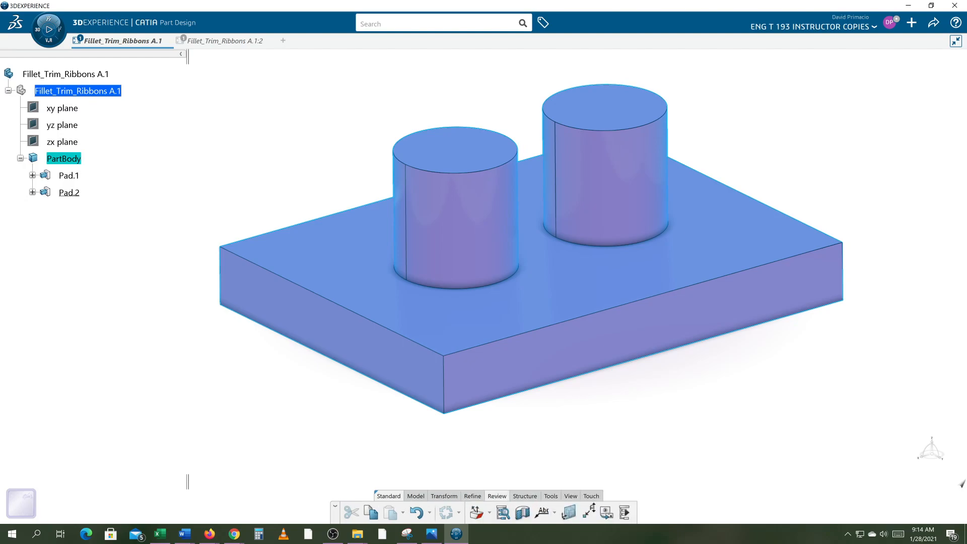
pyautogui.click(624, 512)
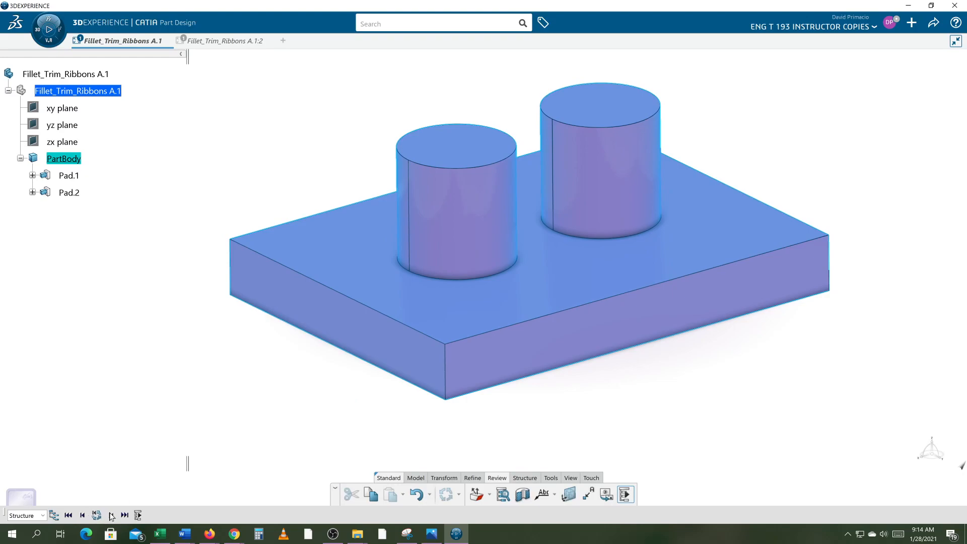
pyautogui.click(69, 515)
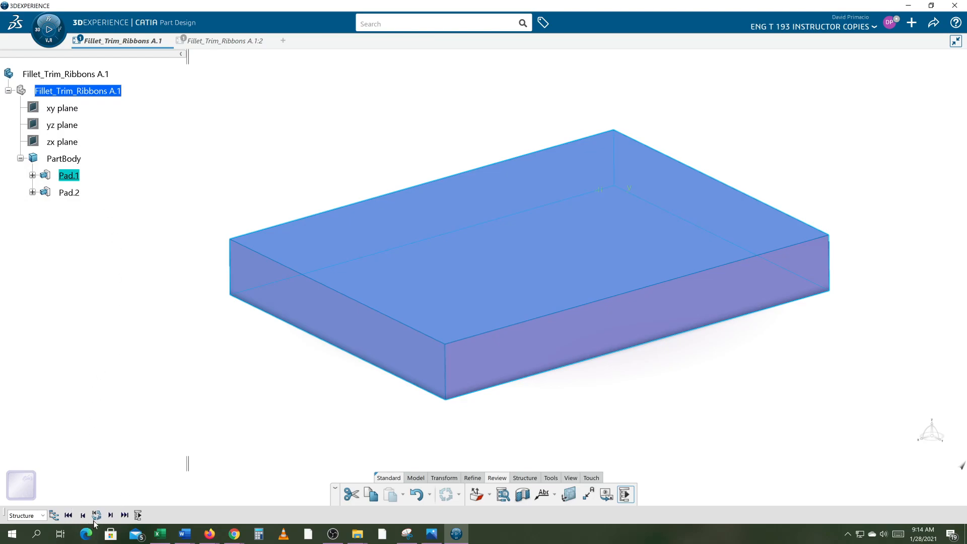
pyautogui.click(111, 516)
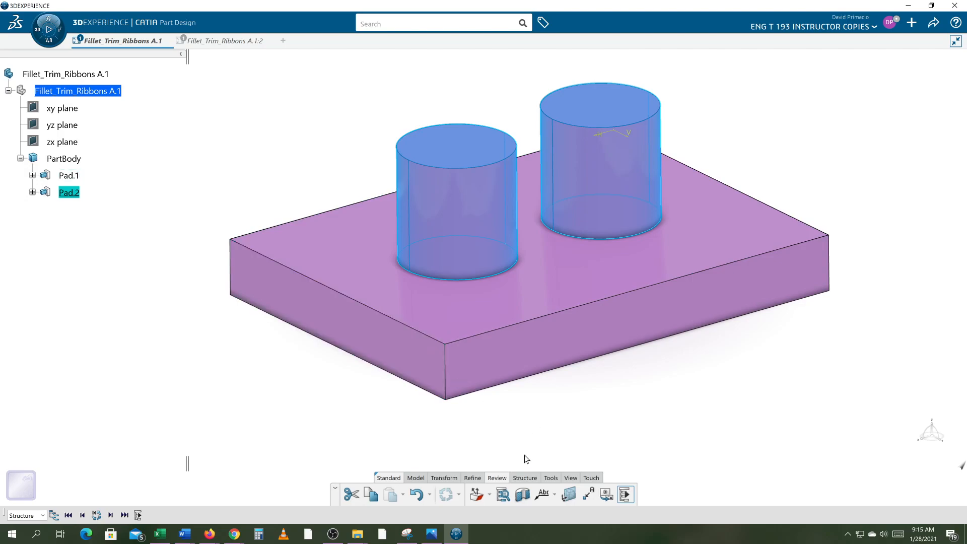
# Apply an edge fillet with a 0.2 in radius to the base edges of both cylinders.
pyautogui.click(472, 479)
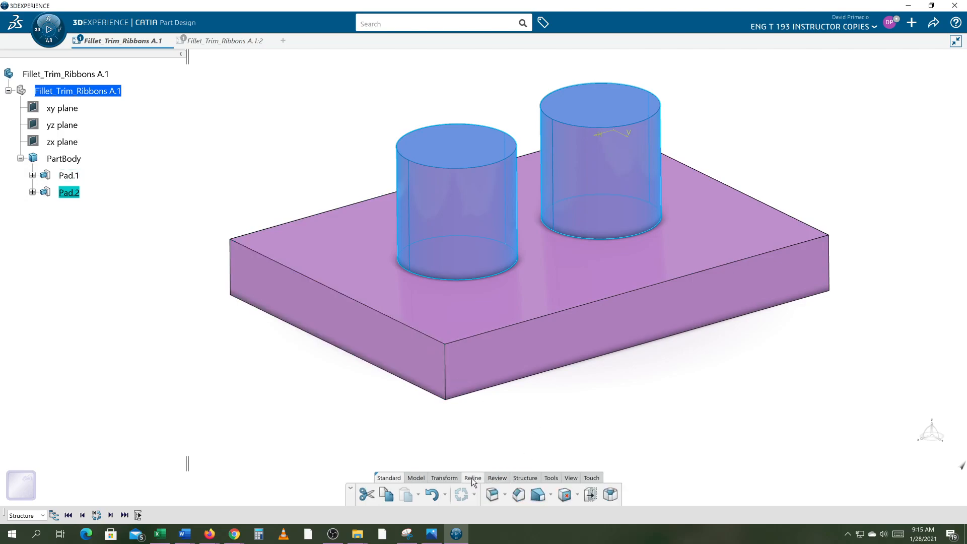
pyautogui.click(494, 495)
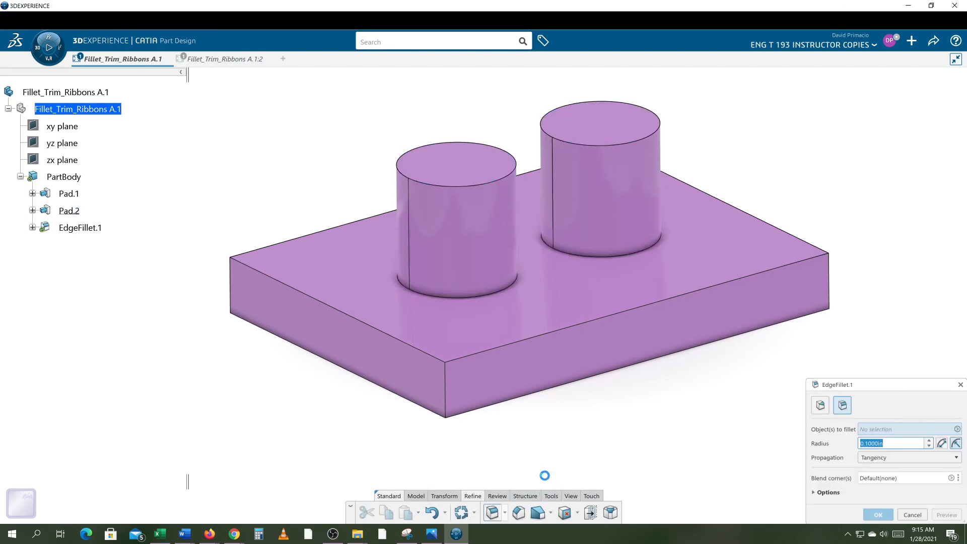
pyautogui.click(512, 284)
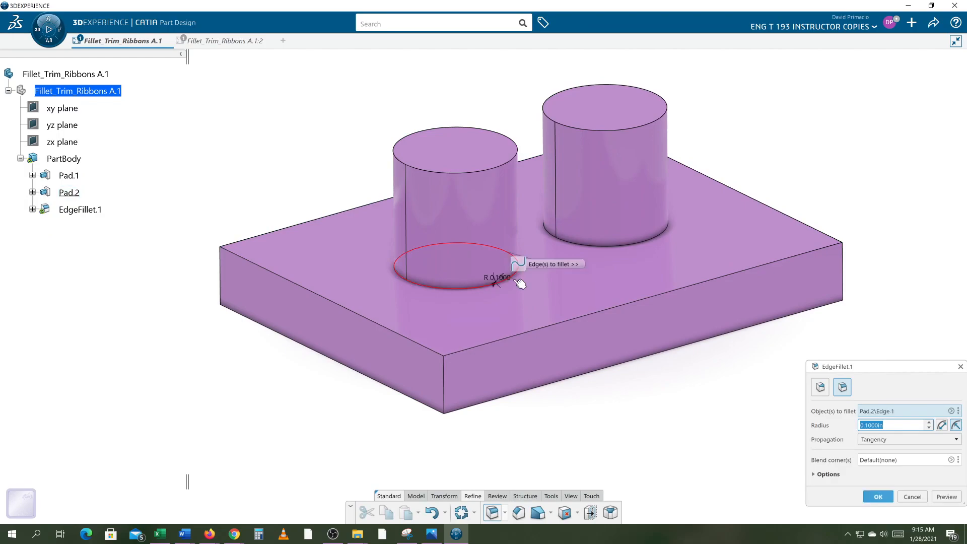
pyautogui.click(611, 247)
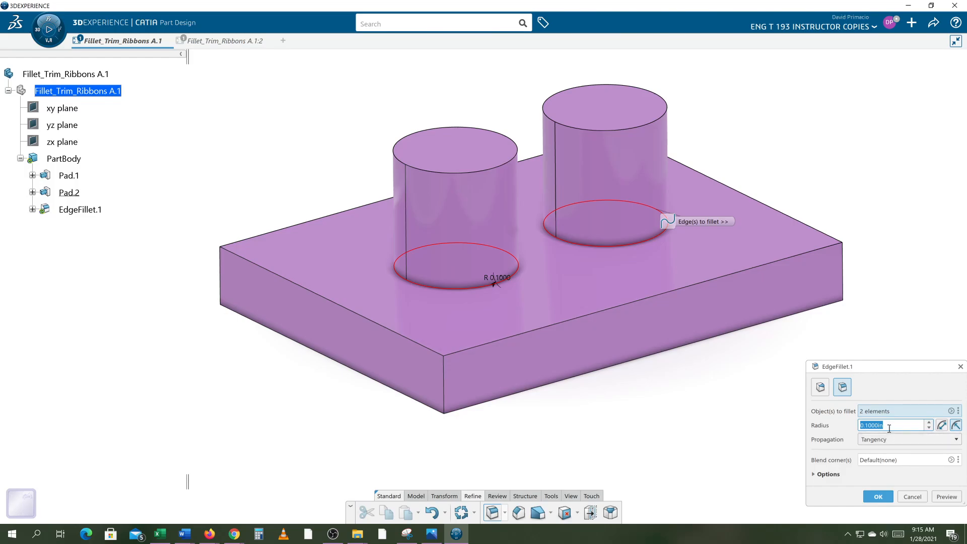
pyautogui.write('.2')
pyautogui.press('Return')
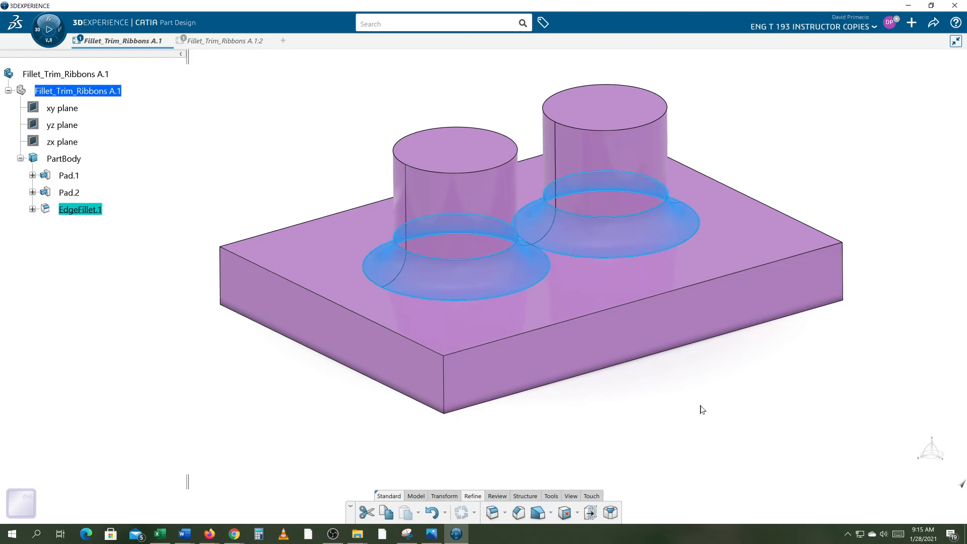
# Undo the 0.2 in edge fillet around the two cylinder bases.
pyautogui.moveTo(585, 330); pyautogui.dragTo(442, 318, button='middle')
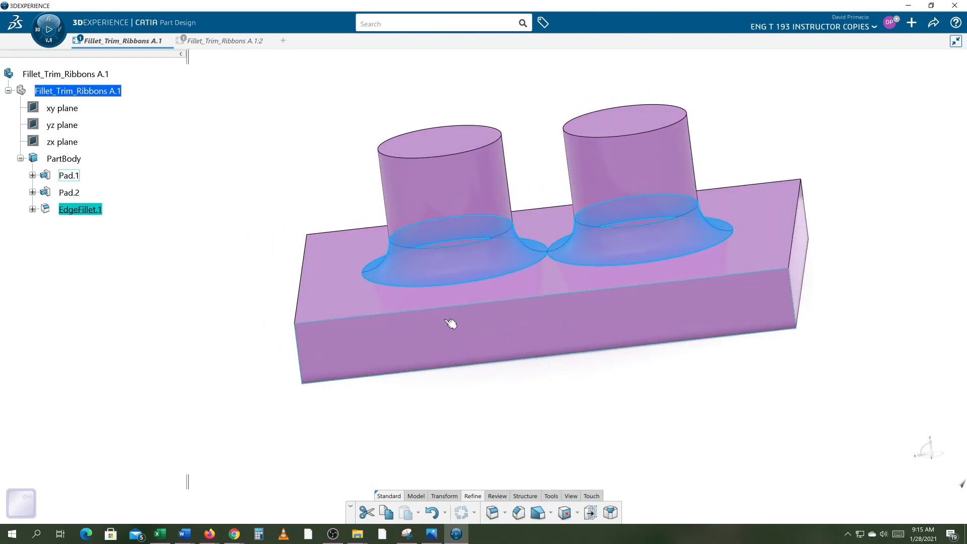
pyautogui.hotkey('ctrl', 'z')
pyautogui.click(450, 402)
# Try to fillet the base edges of both cylinders with a 0.5 in radius.
pyautogui.moveTo(586, 411); pyautogui.dragTo(470, 436, button='middle')
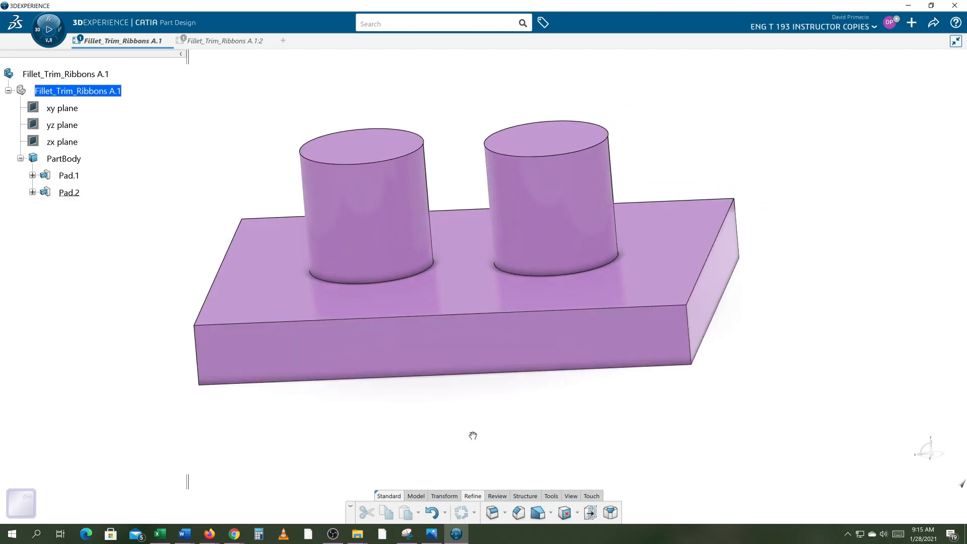
pyautogui.click(491, 512)
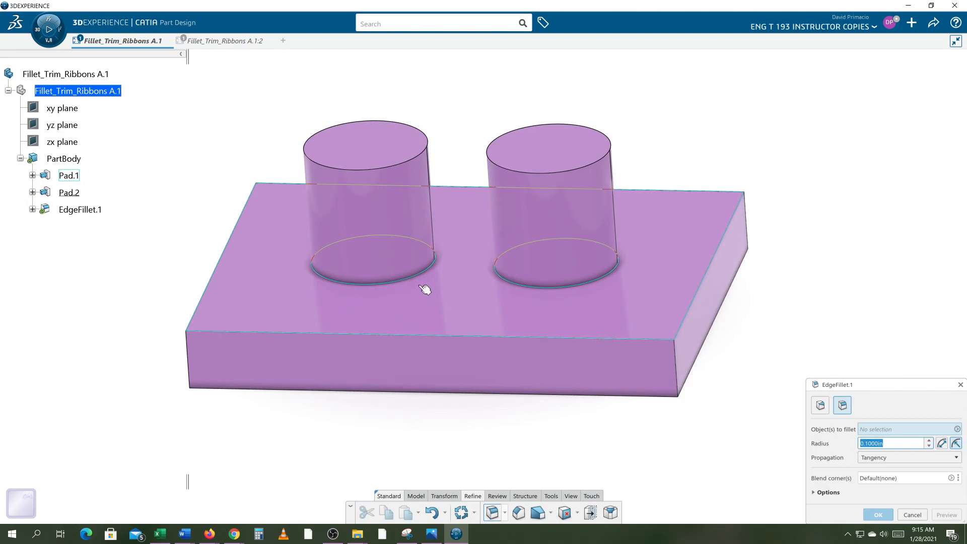
pyautogui.click(432, 271)
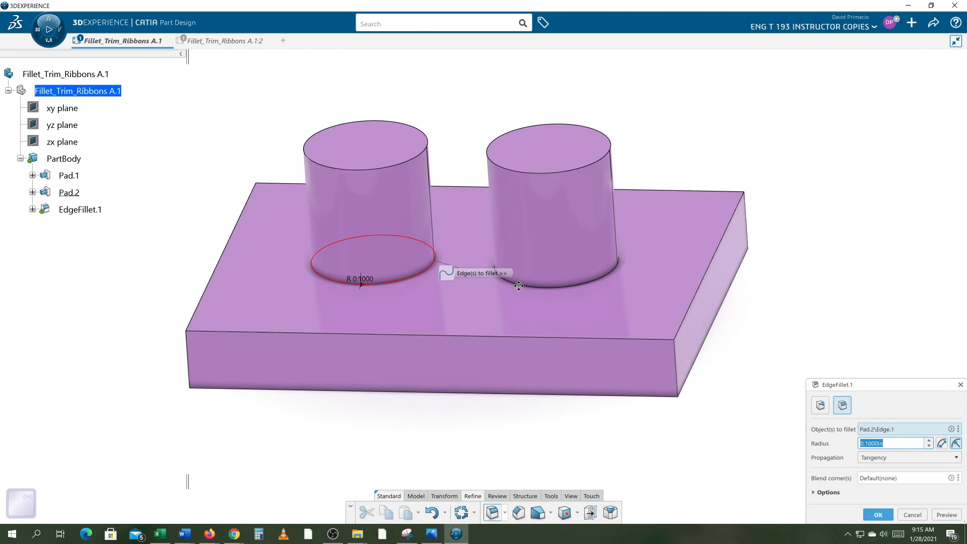
pyautogui.click(544, 291)
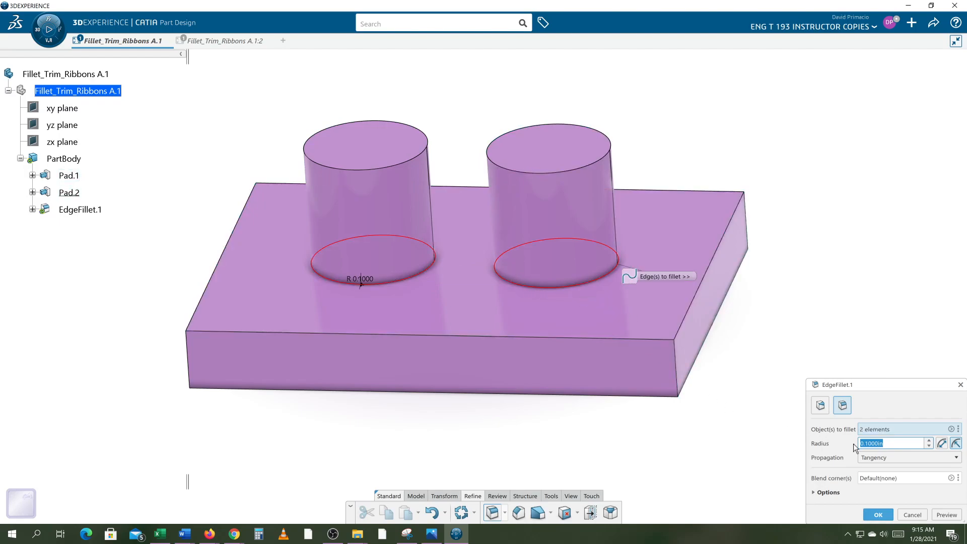
pyautogui.write('0.5')
pyautogui.press('Return')
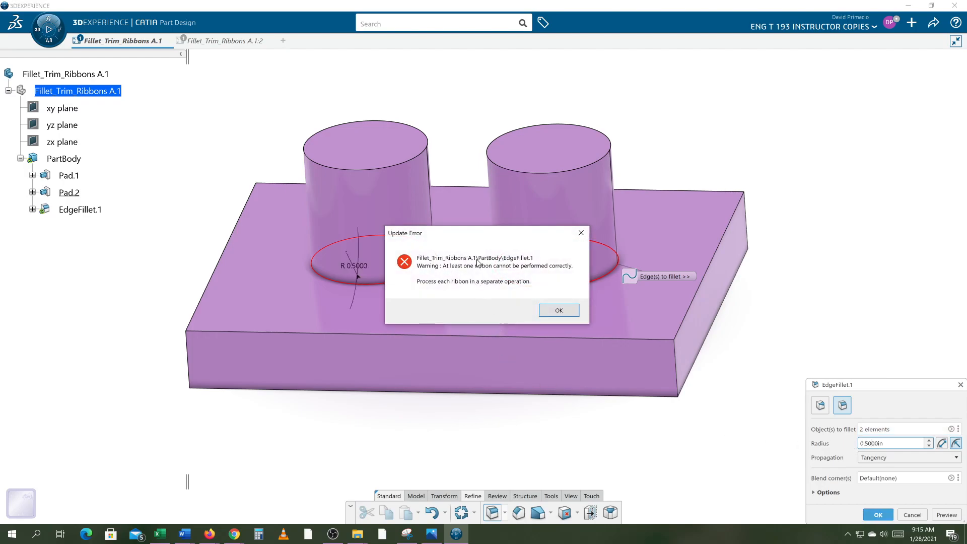
# Opt to add a keep edge explicitly, and create the 0.5 in fillet with the Trim ribbons option enabled.
pyautogui.click(558, 310)
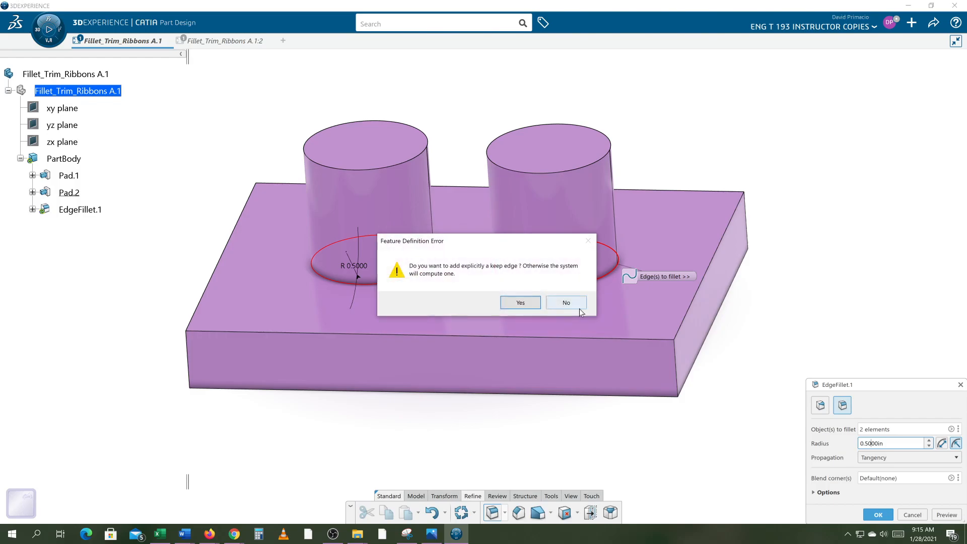
pyautogui.click(524, 306)
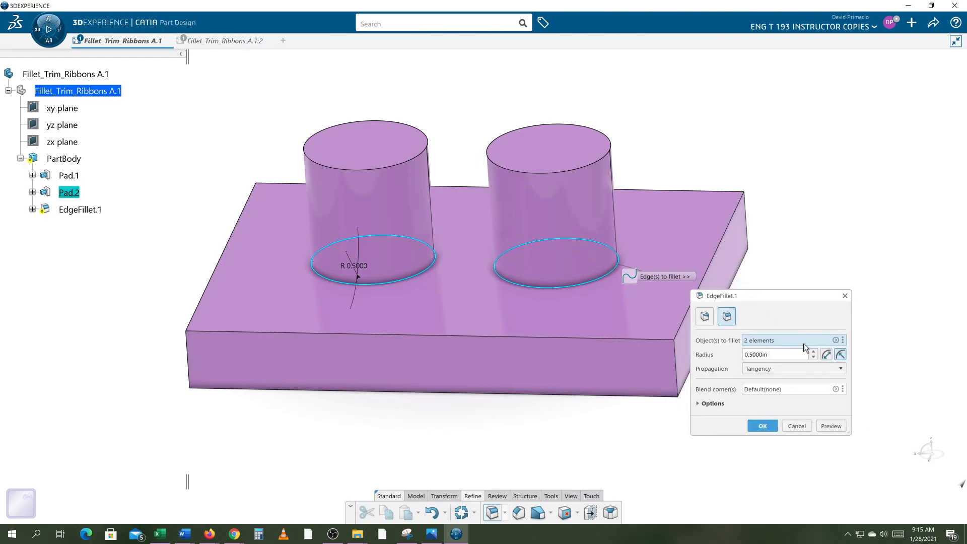
pyautogui.click(709, 405)
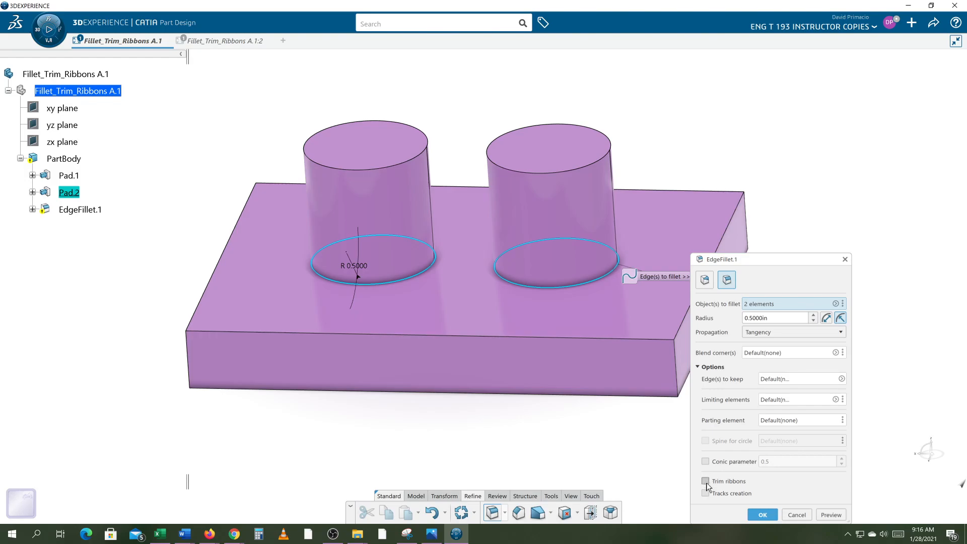
pyautogui.click(706, 481)
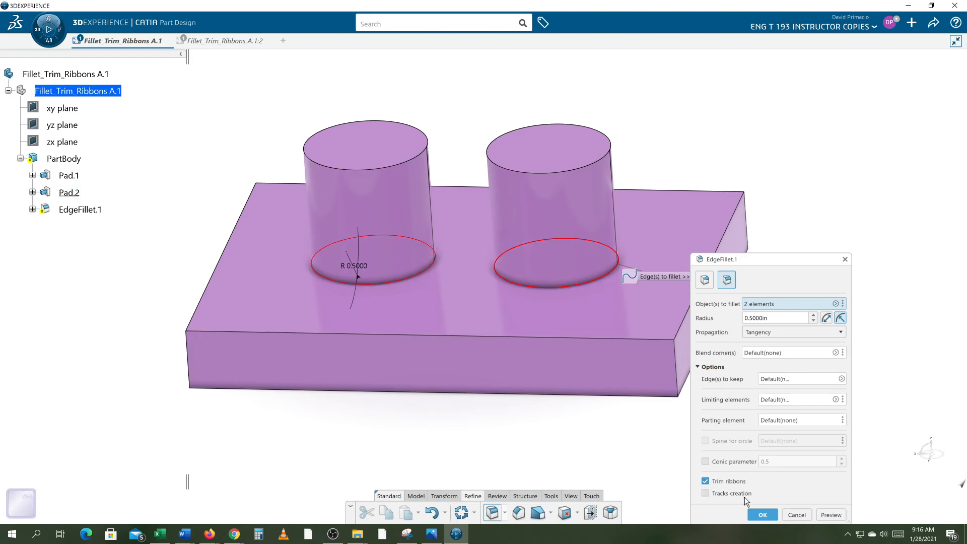
pyautogui.click(762, 515)
pyautogui.moveTo(463, 434); pyautogui.dragTo(464, 254, button='middle')
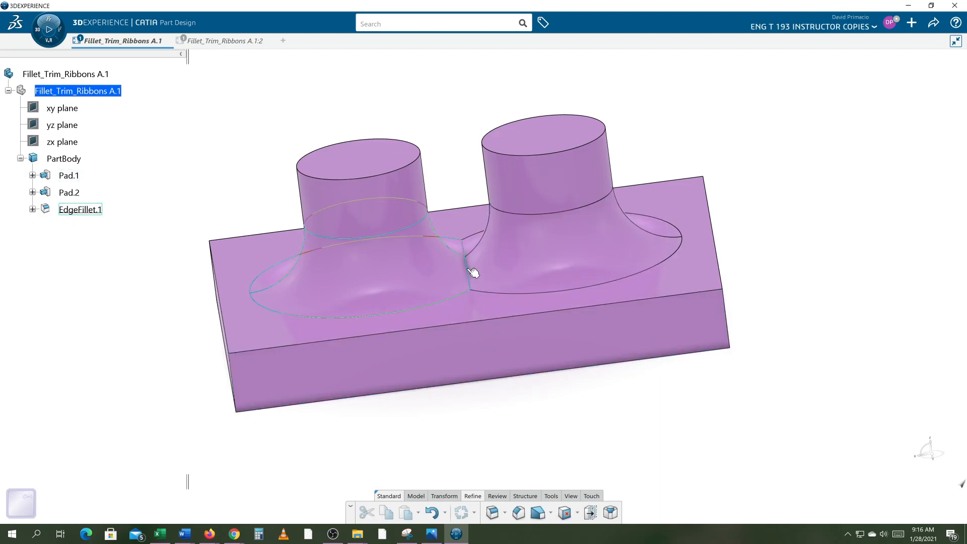
# Remove the trimmed 0.5 in edge fillet from the two cylinder bases.
pyautogui.moveTo(460, 426); pyautogui.dragTo(409, 429, button='middle')
pyautogui.doubleClick(409, 430)
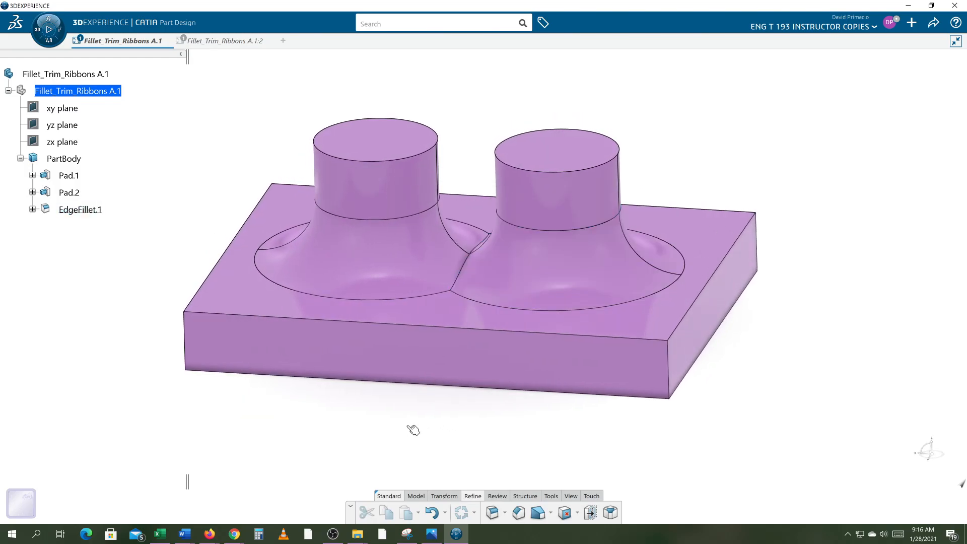
pyautogui.press('Delete')
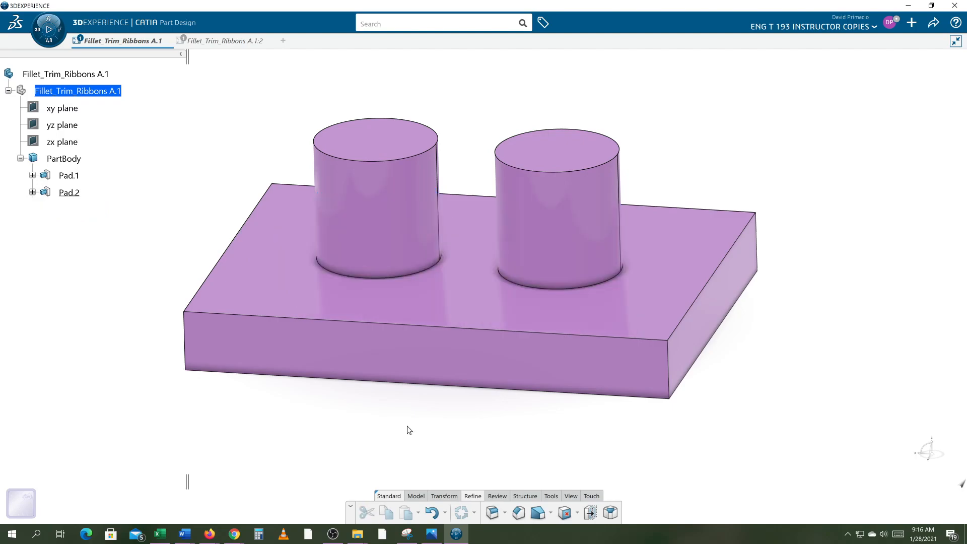
# Define a new edge fillet on the base edges of both cylinders with a 0.5 in radius.
pyautogui.moveTo(436, 436); pyautogui.dragTo(456, 473, button='middle')
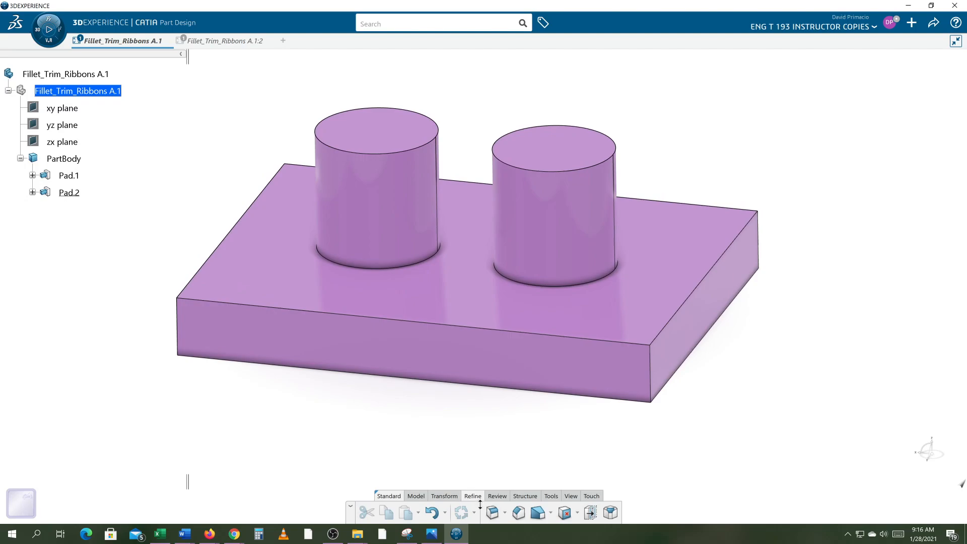
pyautogui.click(491, 513)
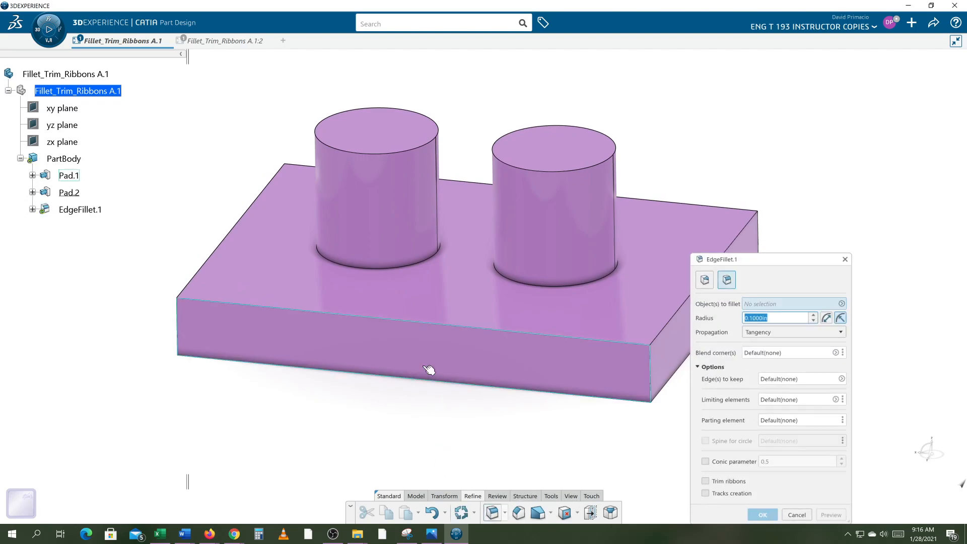
pyautogui.click(412, 267)
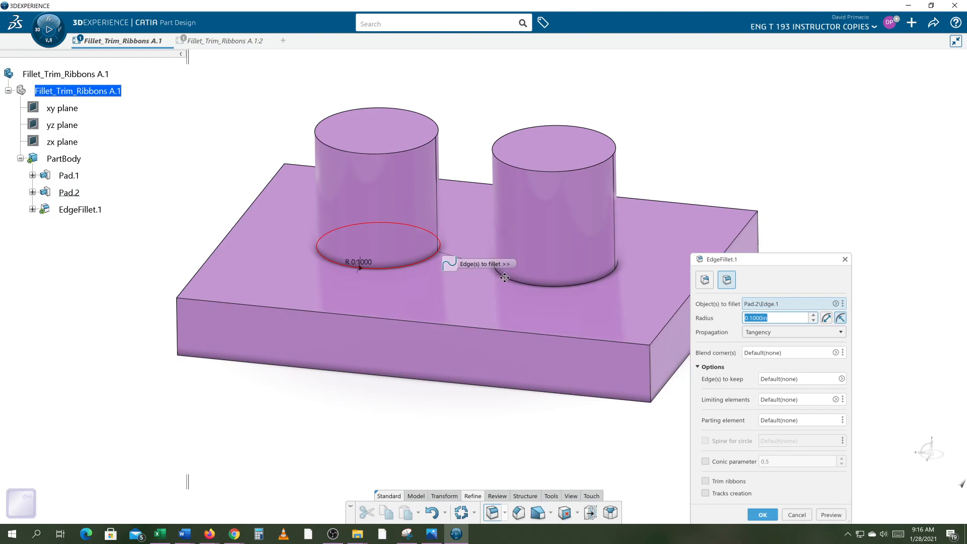
pyautogui.click(460, 346)
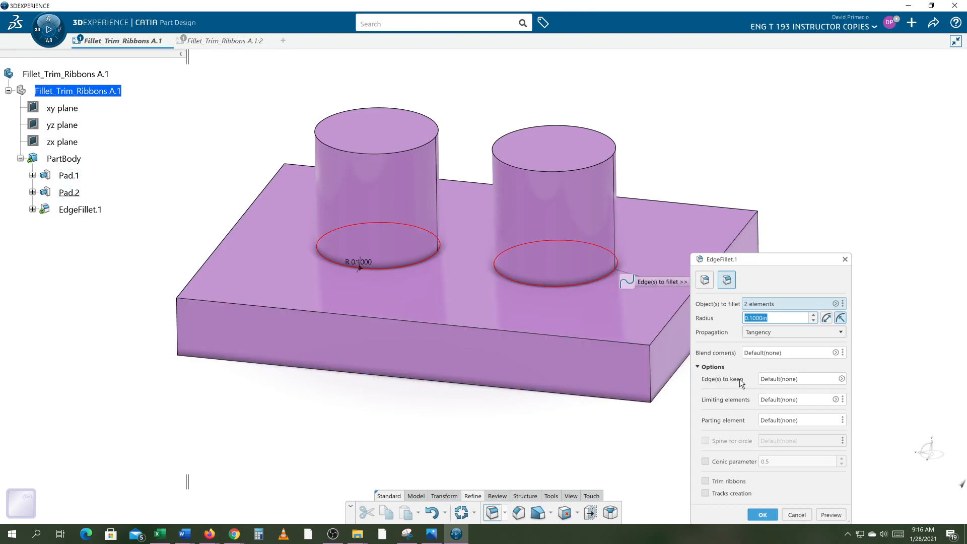
pyautogui.write('0.5')
pyautogui.press('Return')
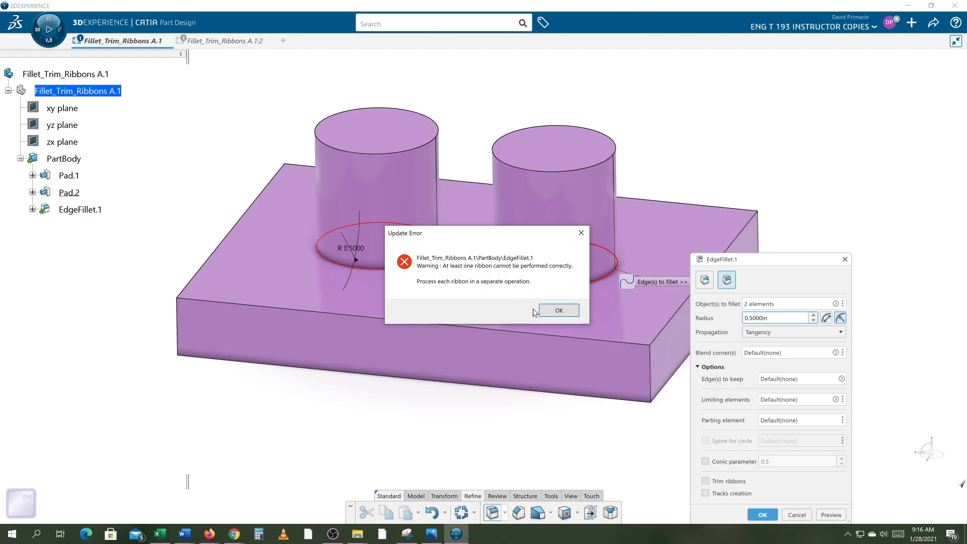
# Opt to add a keep edge explicitly, enable Trim ribbons for the 0.5 in fillet and create it.
pyautogui.click(554, 310)
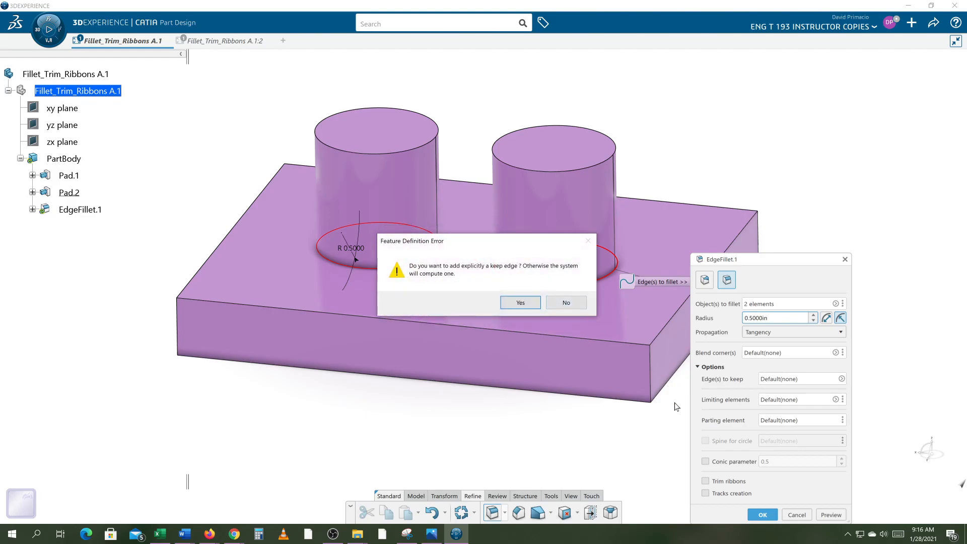
pyautogui.click(531, 306)
pyautogui.click(705, 481)
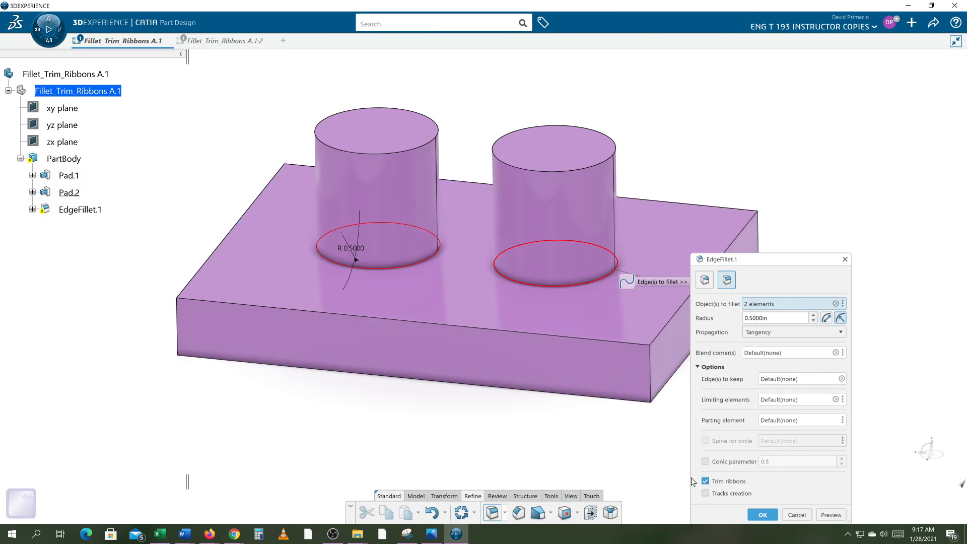
pyautogui.click(757, 517)
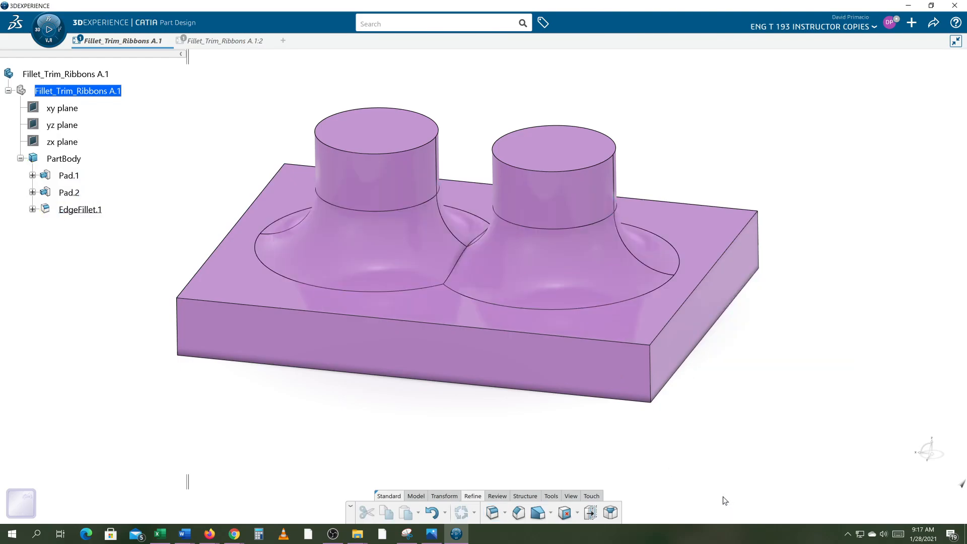
# Create a tritangent fillet on one end of the plate between its two long side faces, removing the end face.
pyautogui.moveTo(612, 469); pyautogui.dragTo(606, 465, button='middle')
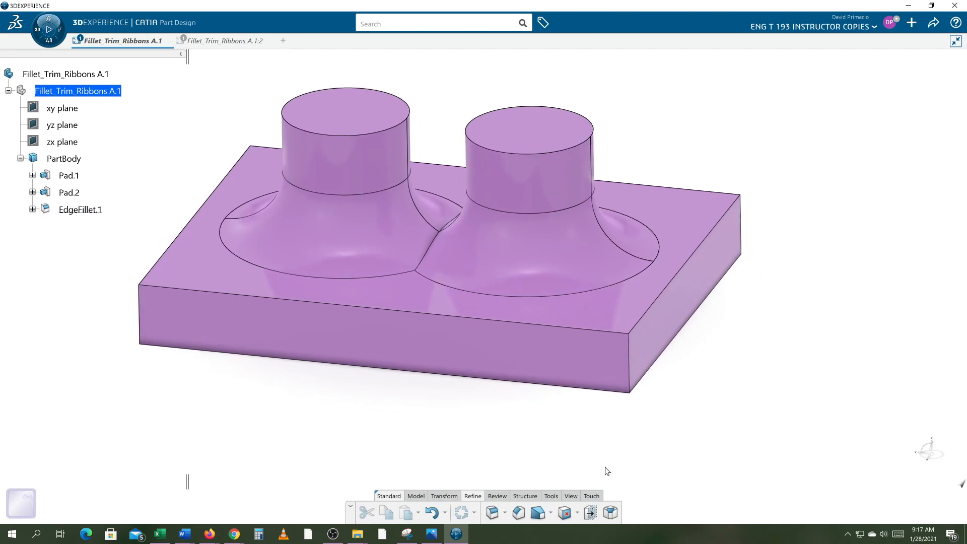
pyautogui.click(505, 513)
pyautogui.click(519, 473)
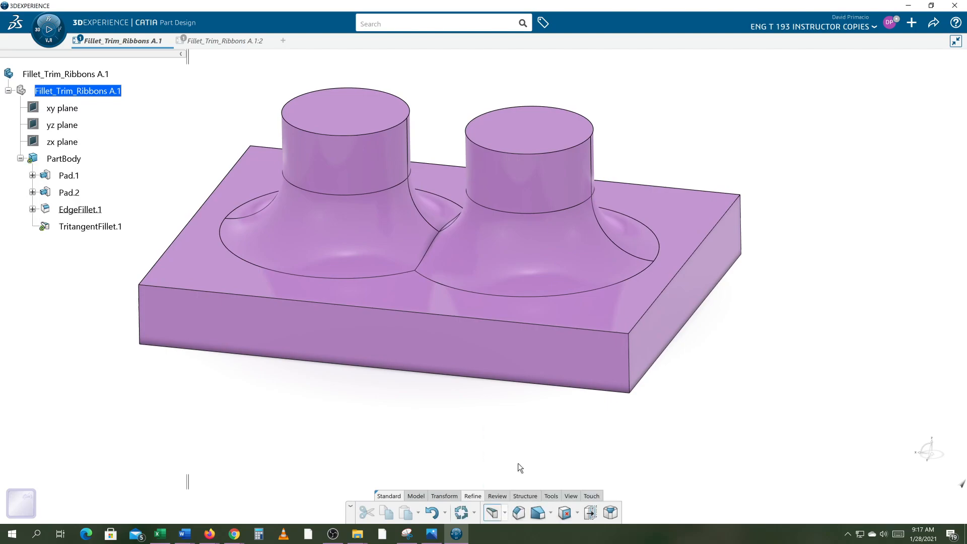
pyautogui.click(559, 373)
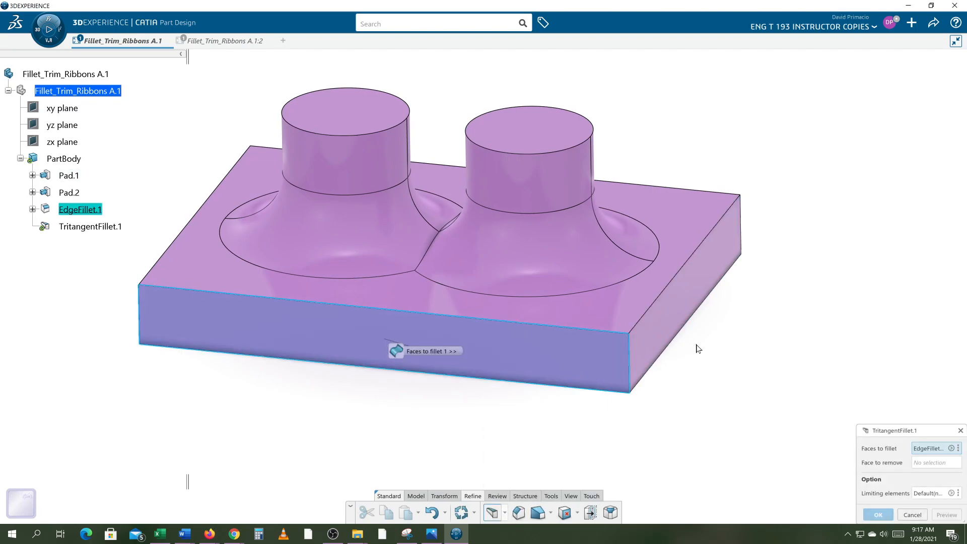
pyautogui.moveTo(643, 382); pyautogui.dragTo(406, 384, button='middle')
pyautogui.click(581, 387)
pyautogui.click(532, 387)
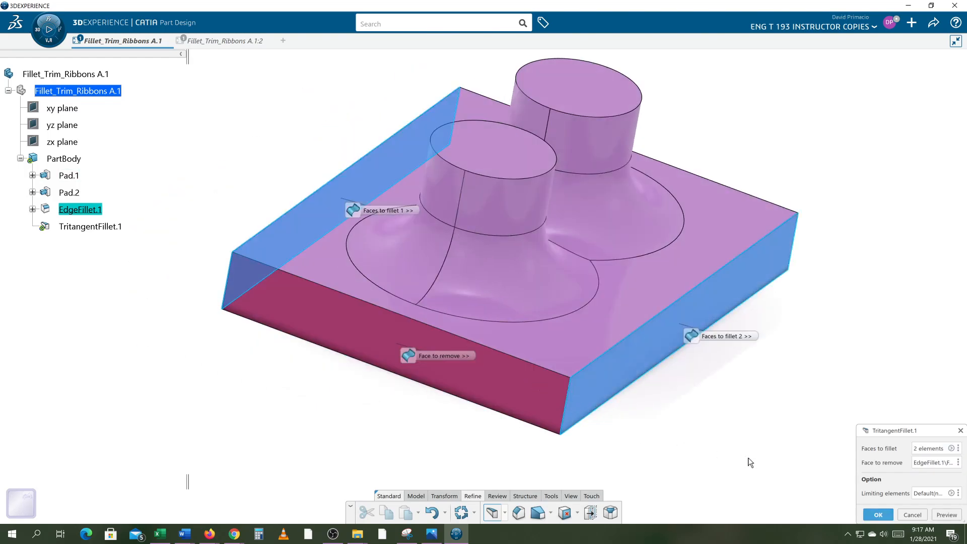
pyautogui.click(879, 513)
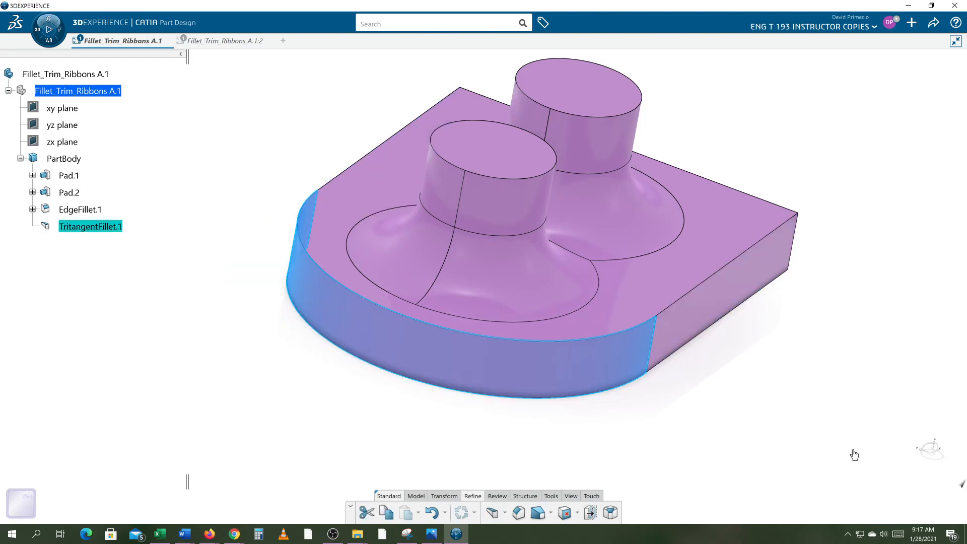
# Create a tritangent fillet on the opposite end of the plate between the long side faces, removing the remaining flat end face.
pyautogui.moveTo(609, 448); pyautogui.dragTo(590, 421, button='middle')
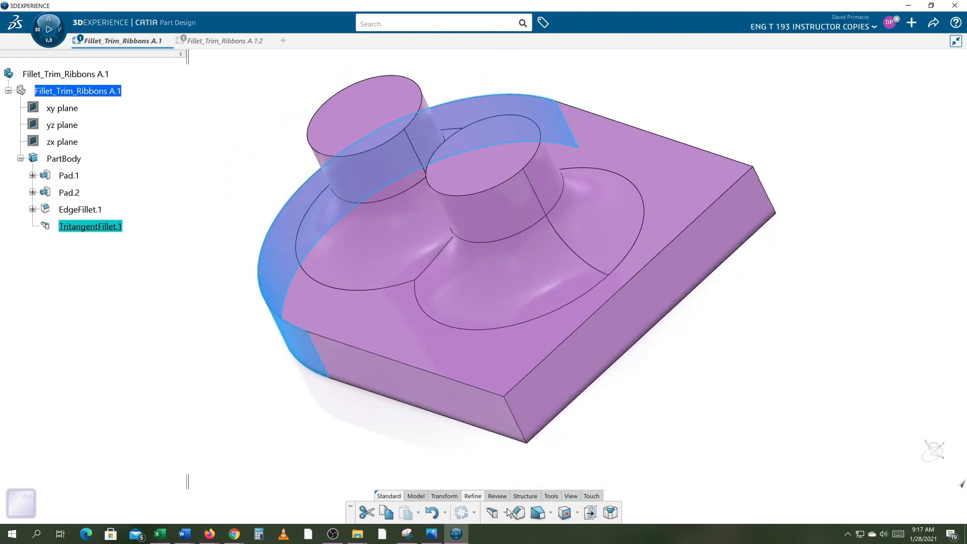
pyautogui.click(492, 512)
pyautogui.click(428, 396)
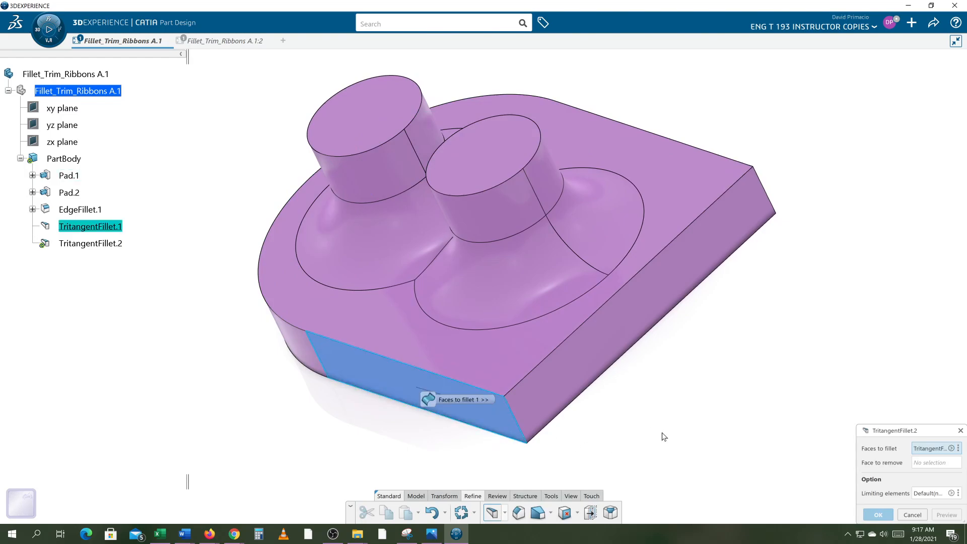
pyautogui.moveTo(673, 429); pyautogui.dragTo(540, 434, button='middle')
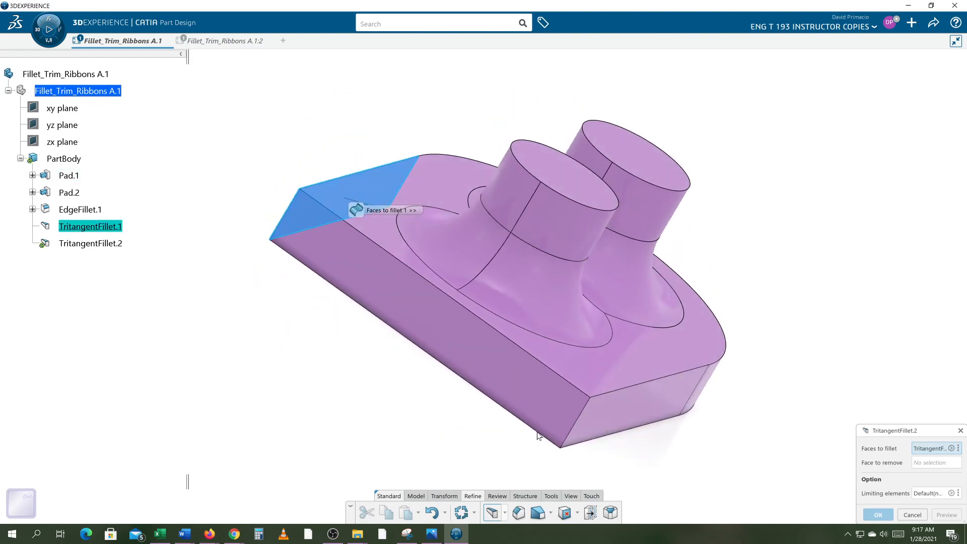
pyautogui.click(598, 419)
pyautogui.click(566, 408)
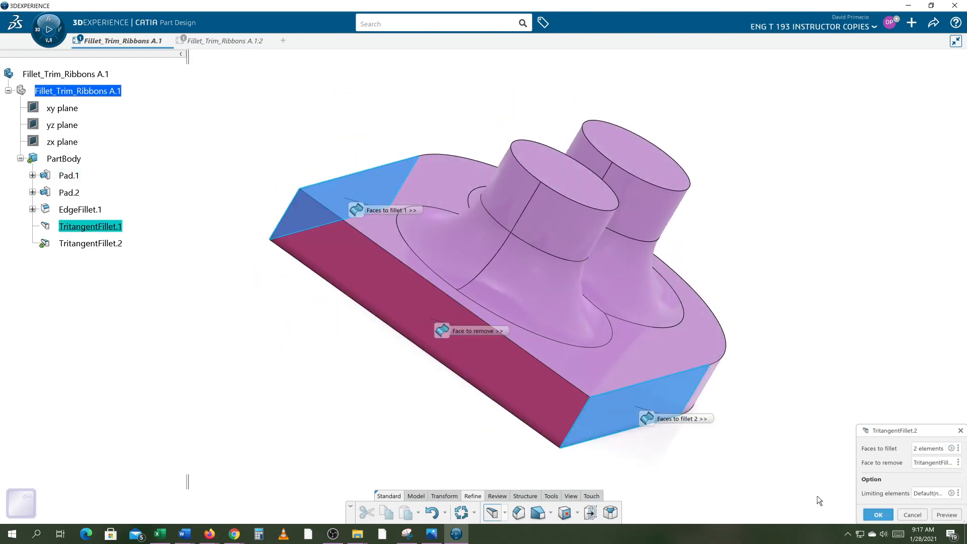
pyautogui.click(875, 515)
pyautogui.moveTo(725, 443); pyautogui.dragTo(563, 483, button='middle')
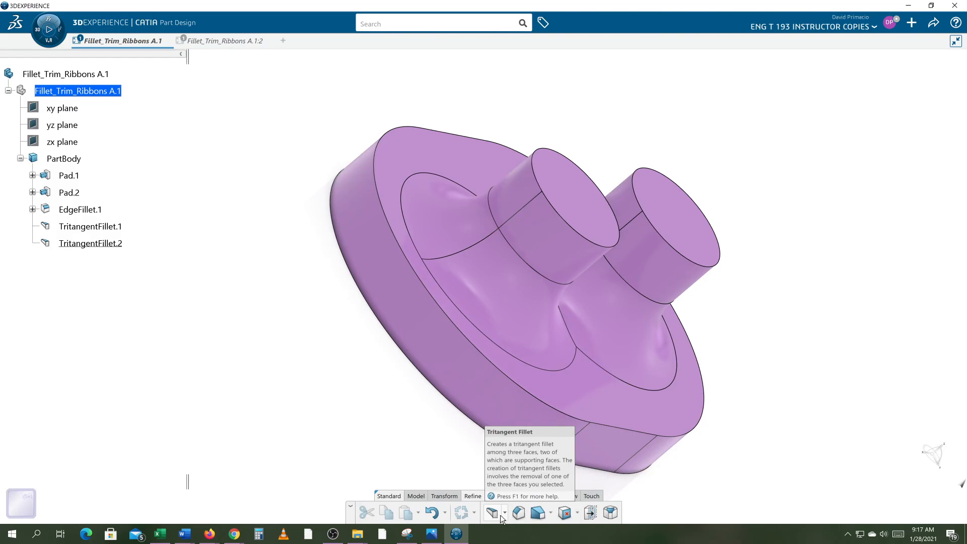
# Shell the part with a 0.0394 in inside thickness, removing both cylinder top faces and the plate's bottom face.
pyautogui.click(417, 496)
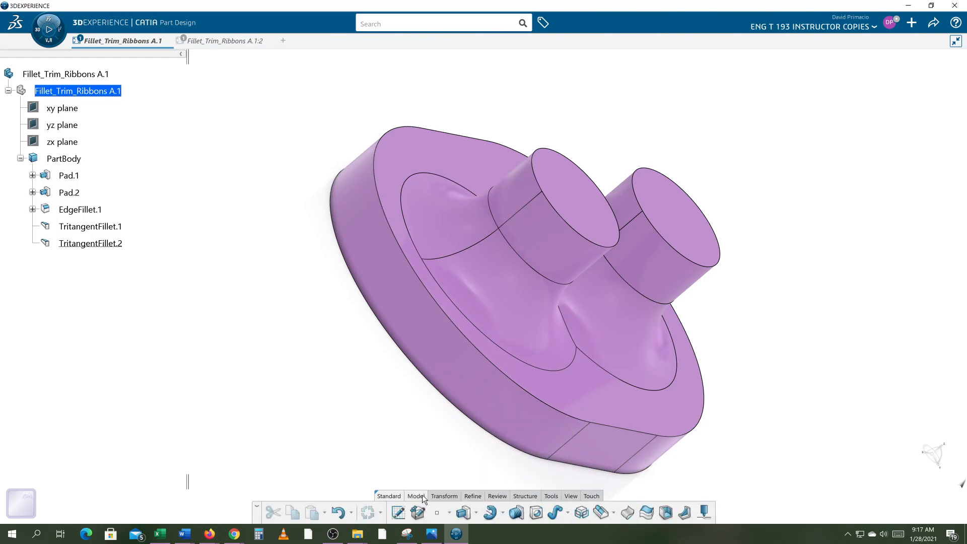
pyautogui.click(665, 512)
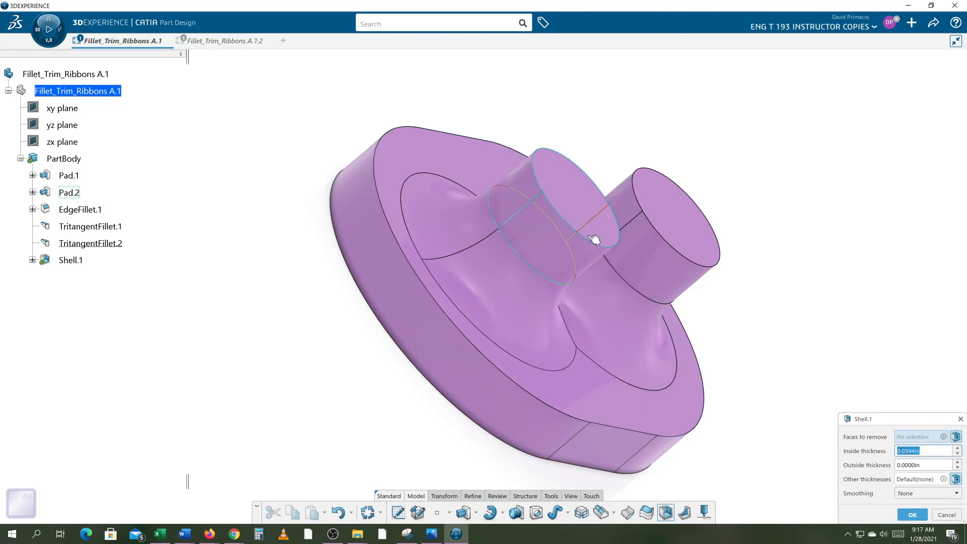
pyautogui.click(585, 216)
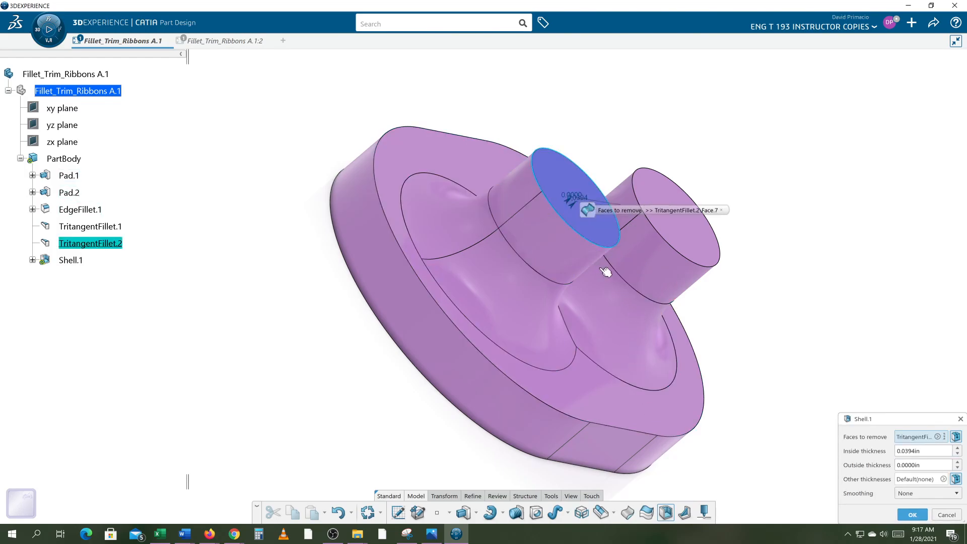
pyautogui.click(661, 207)
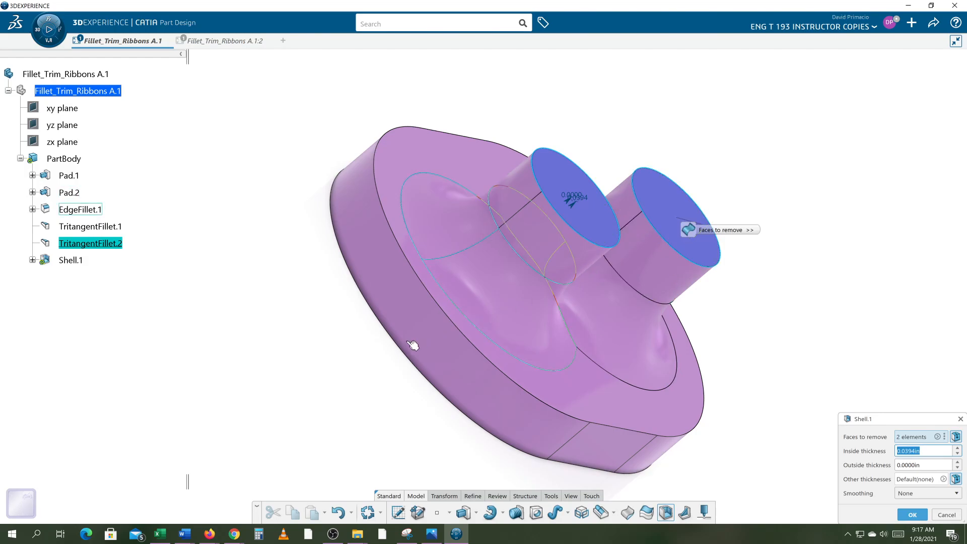
pyautogui.moveTo(467, 293); pyautogui.dragTo(504, 313, button='middle')
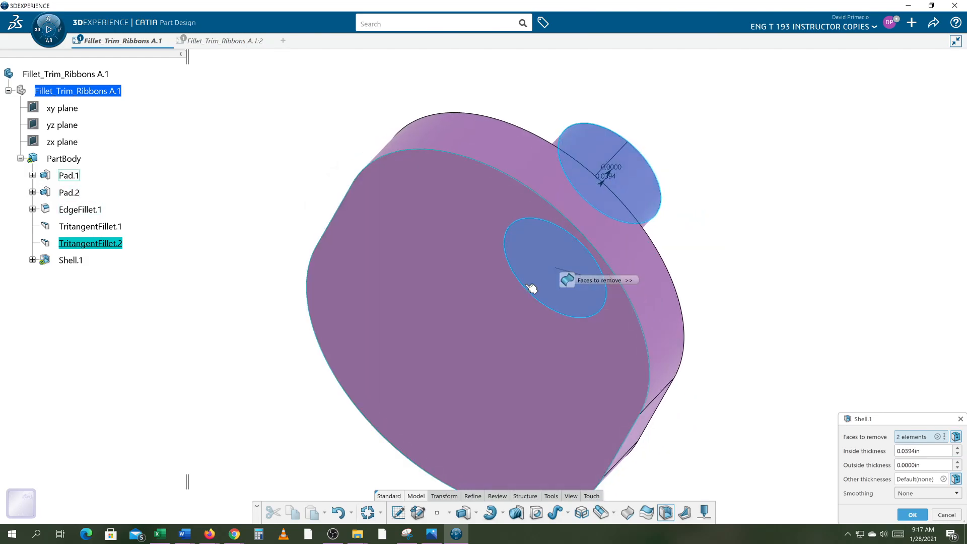
pyautogui.click(479, 332)
pyautogui.click(911, 514)
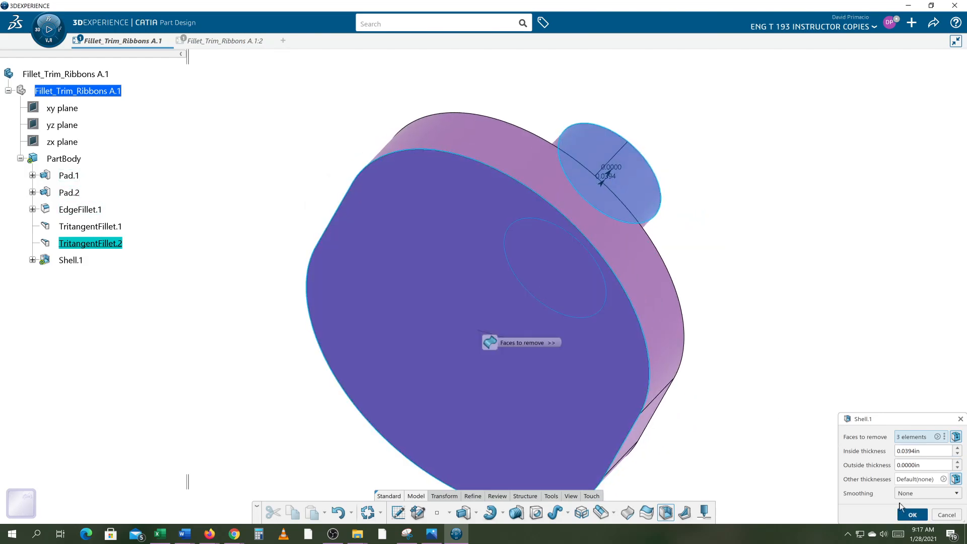
pyautogui.moveTo(673, 415); pyautogui.dragTo(534, 466, button='middle')
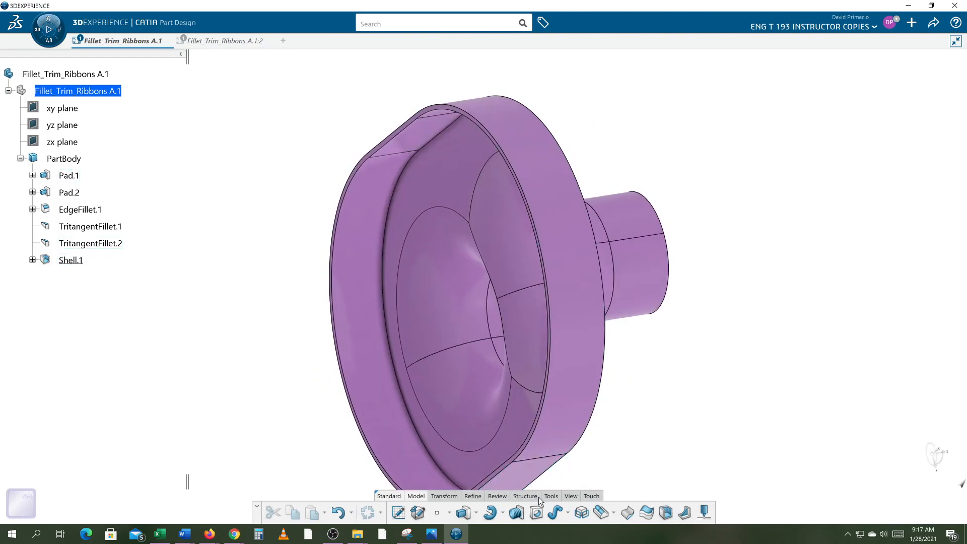
pyautogui.click(565, 497)
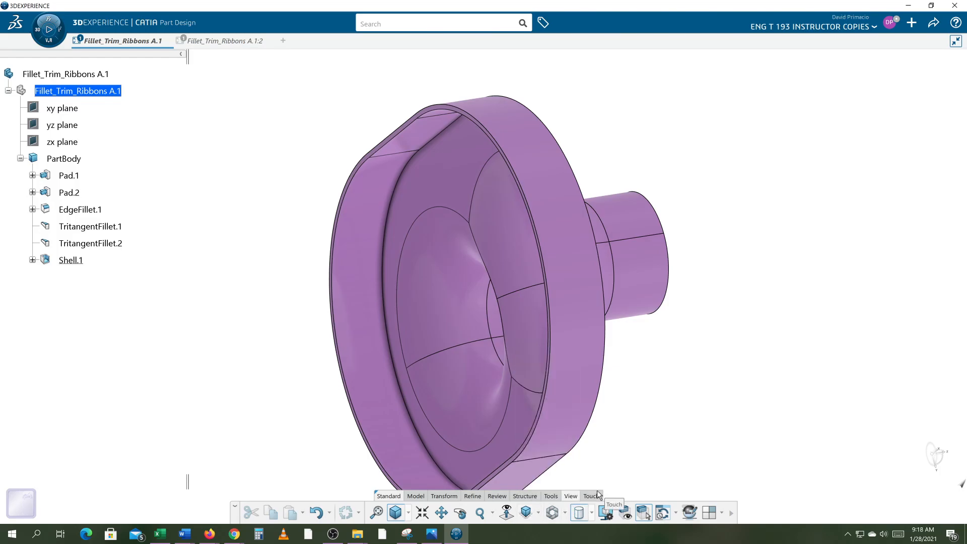
pyautogui.click(606, 512)
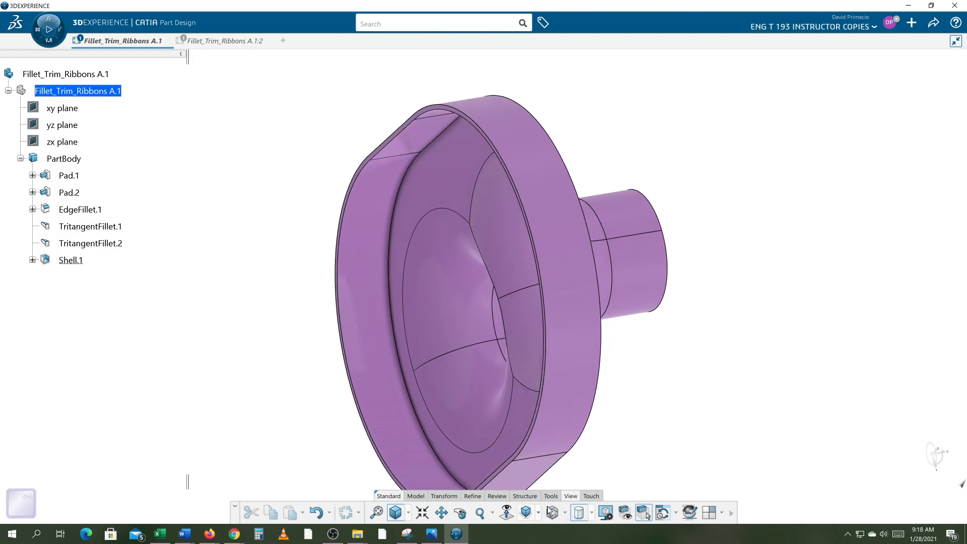
# Fillet the outer crease edge where the two cylinder base fillets meet, using a 0.1 in radius.
pyautogui.moveTo(617, 427); pyautogui.dragTo(428, 391, button='middle')
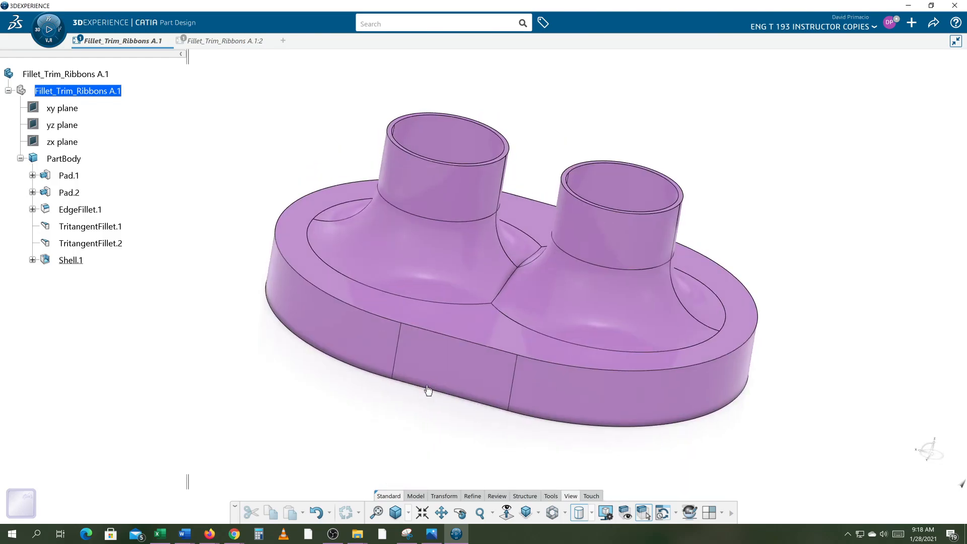
pyautogui.click(509, 292)
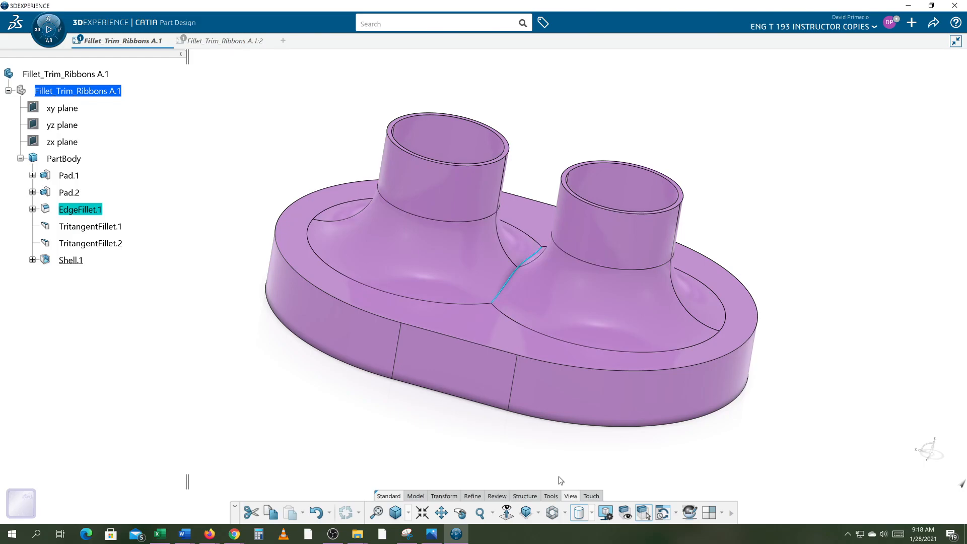
pyautogui.click(496, 496)
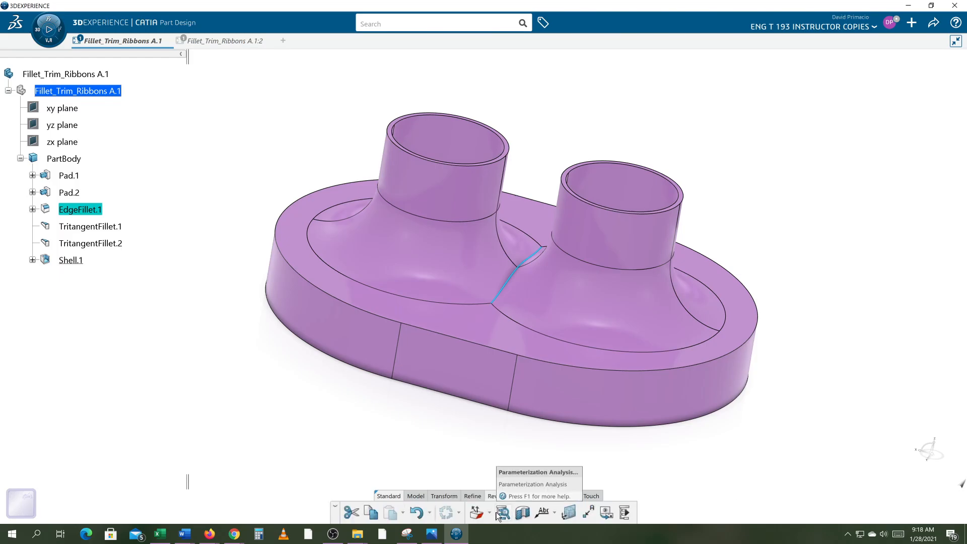
pyautogui.click(473, 497)
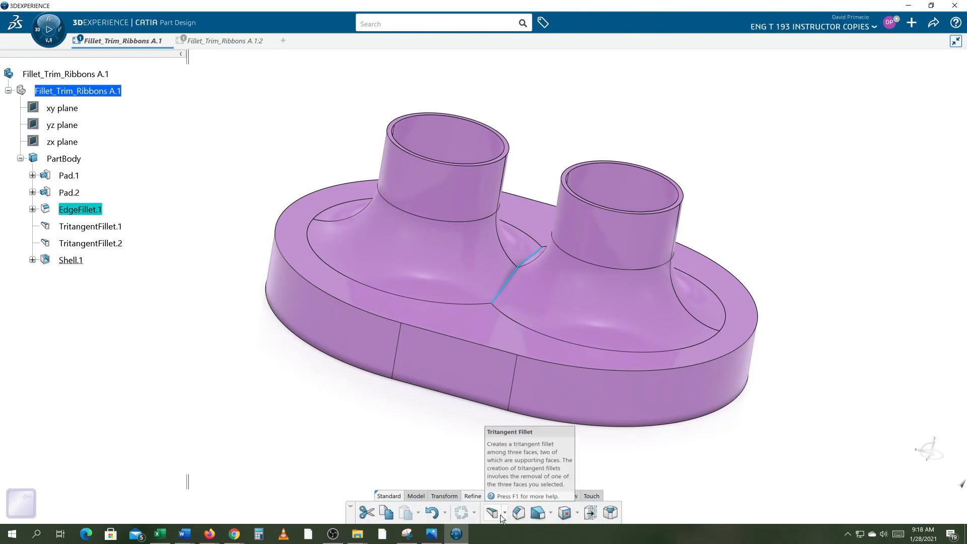
pyautogui.click(504, 513)
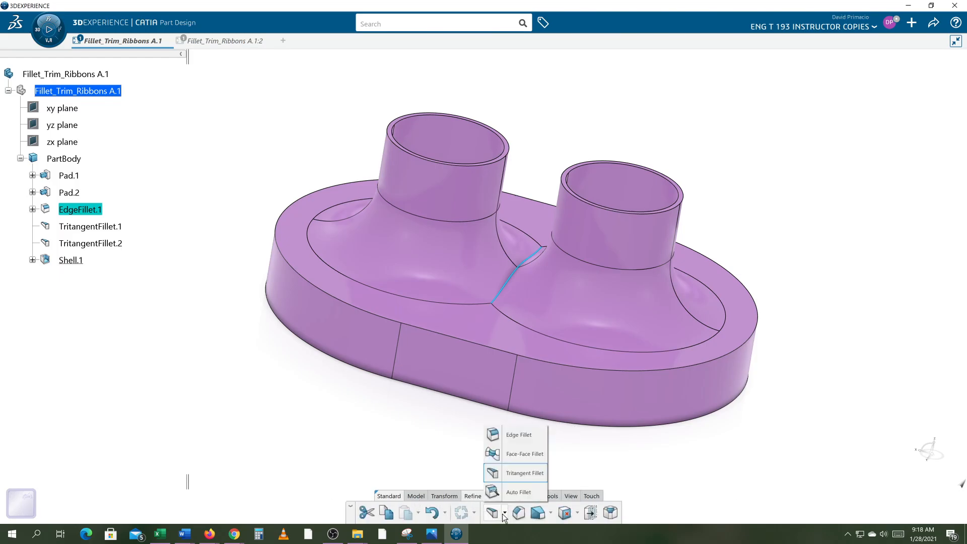
pyautogui.click(510, 438)
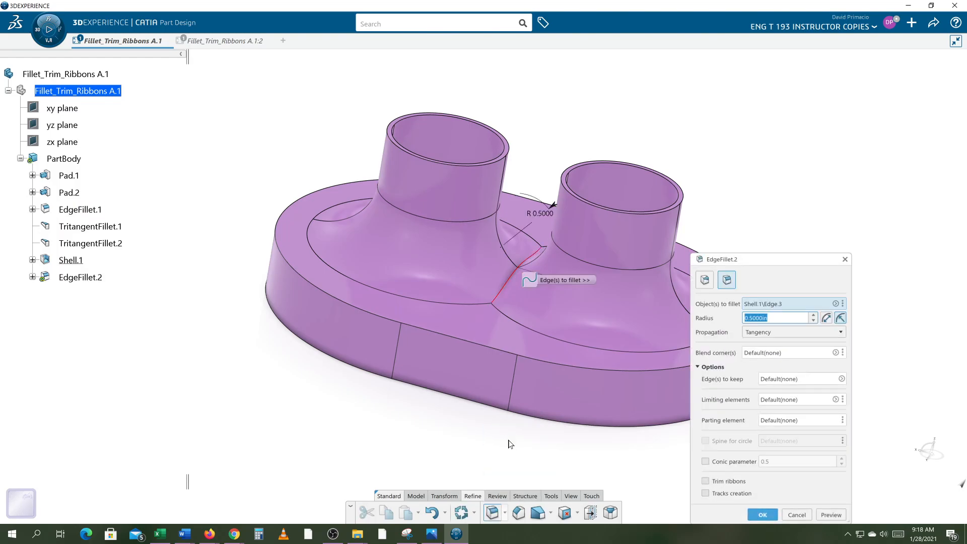
pyautogui.press('Return')
pyautogui.press('Return')
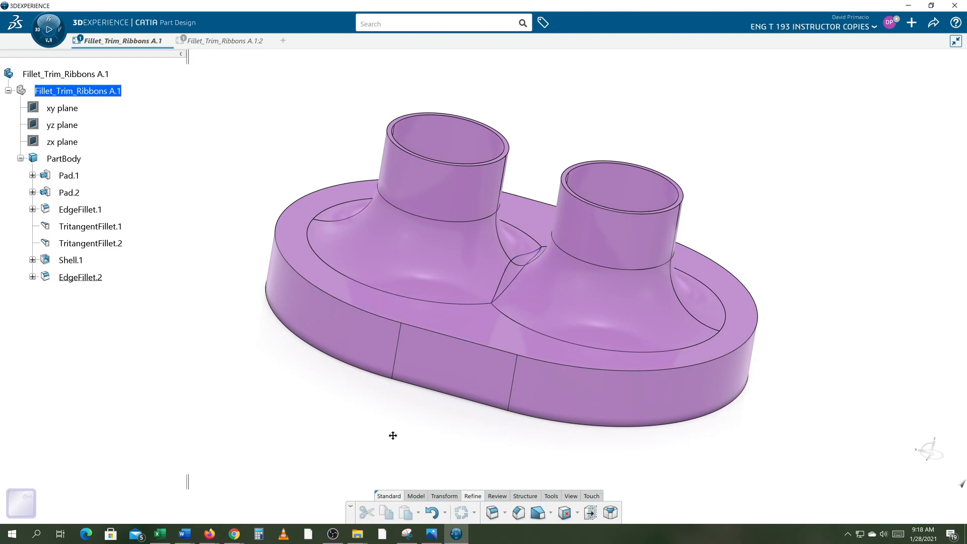
pyautogui.moveTo(432, 421); pyautogui.dragTo(512, 220, button='middle')
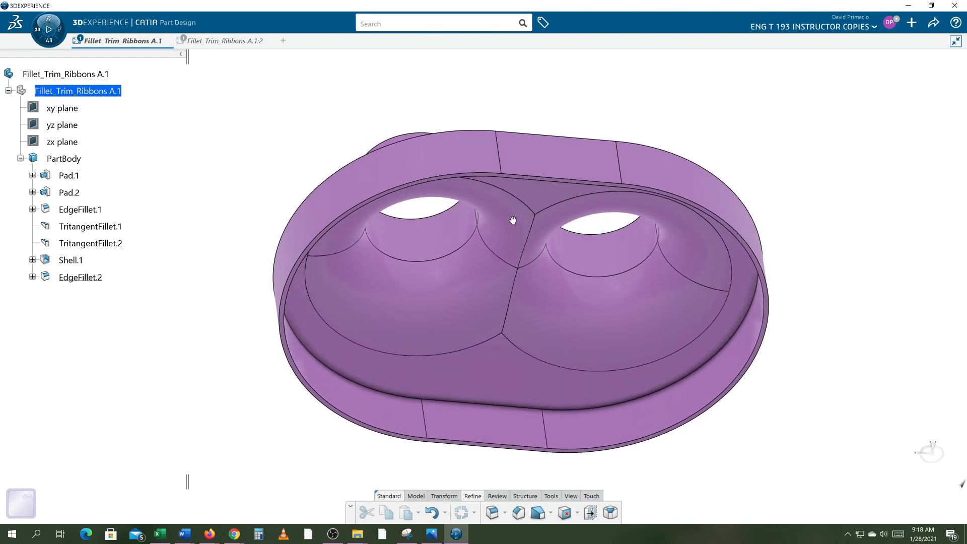
pyautogui.click(492, 513)
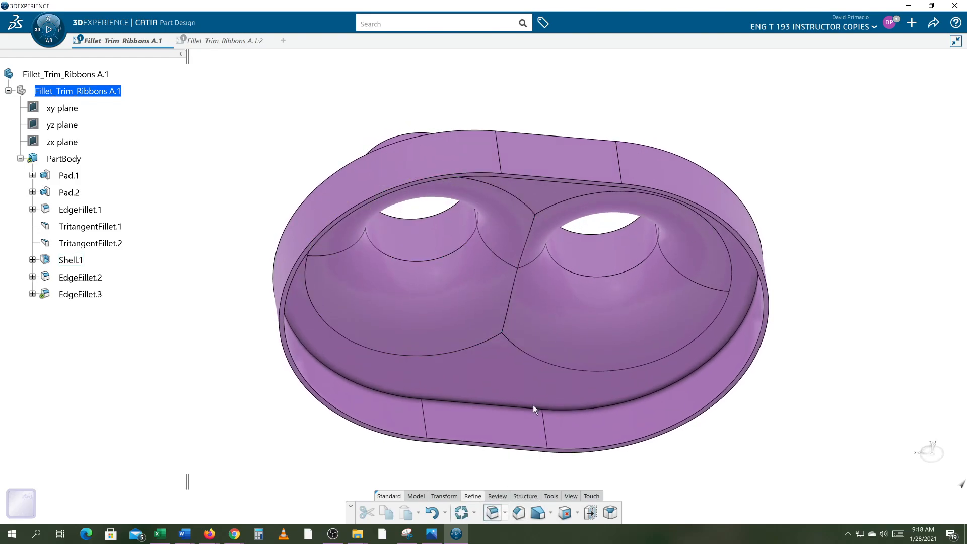
pyautogui.click(515, 313)
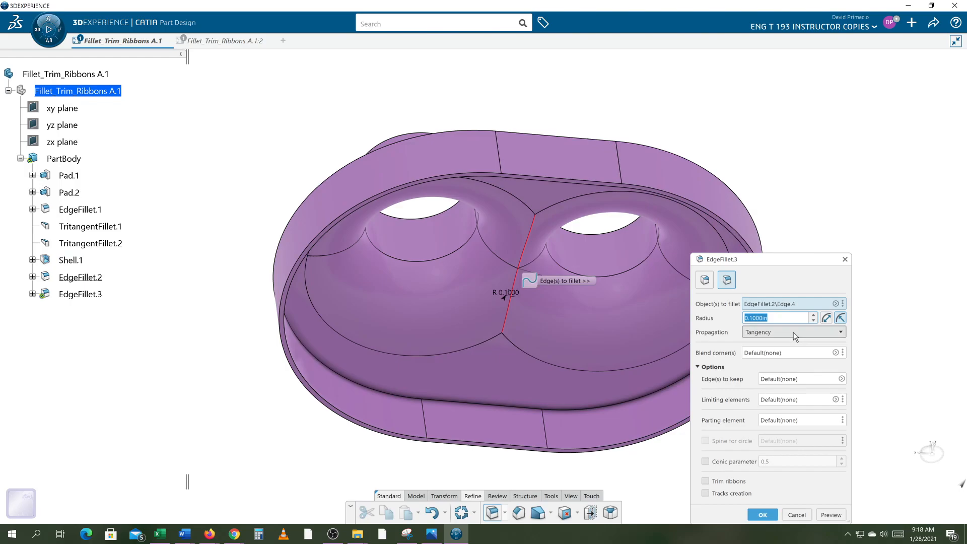
pyautogui.write('.10 +')
pyautogui.click(32, 260)
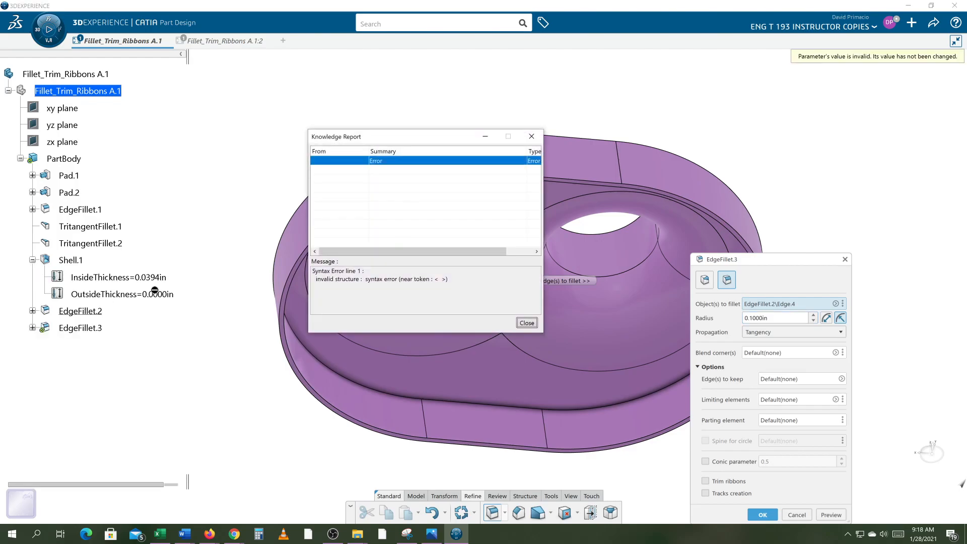
pyautogui.click(526, 322)
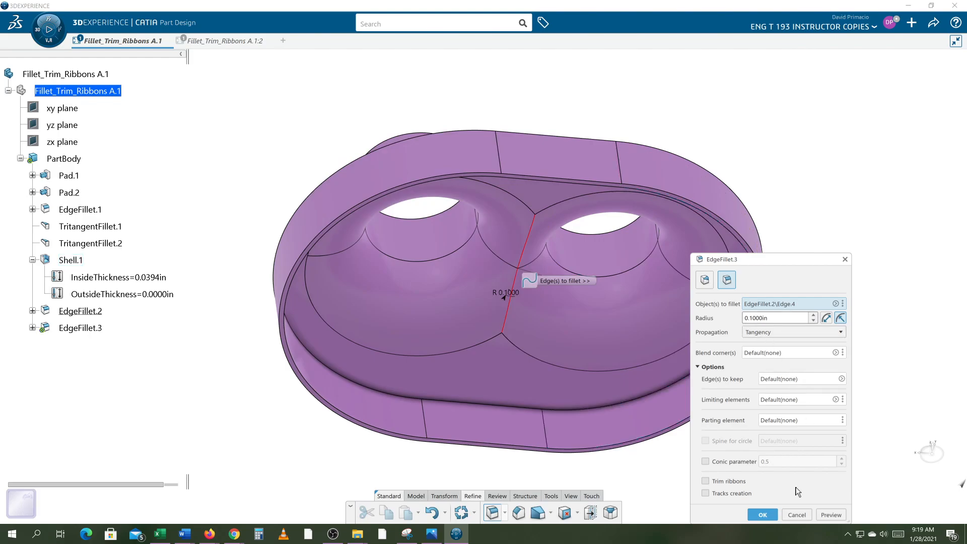
pyautogui.click(794, 515)
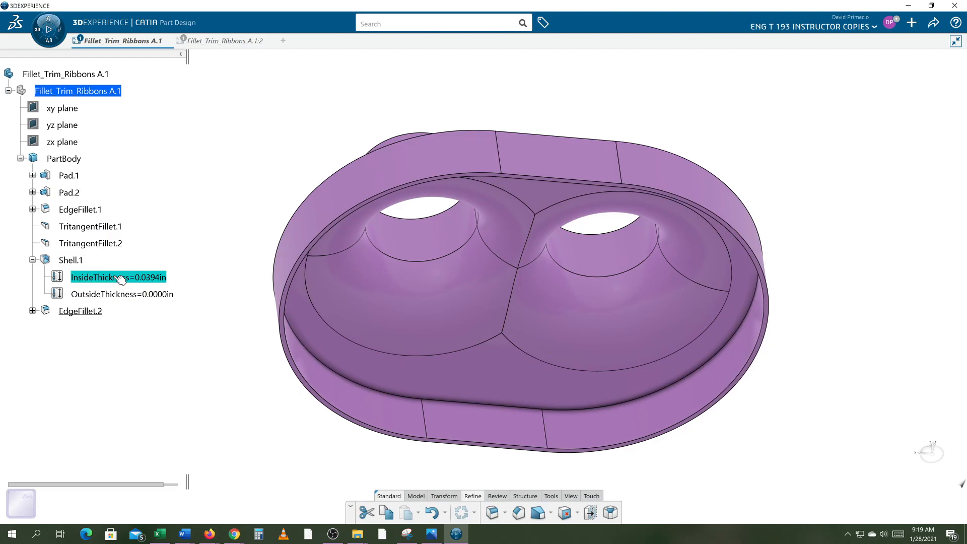
# Set the shell's inside thickness to 1/16 in (0.0625 in).
pyautogui.doubleClick(118, 278)
pyautogui.write('1/')
pyautogui.press('Return')
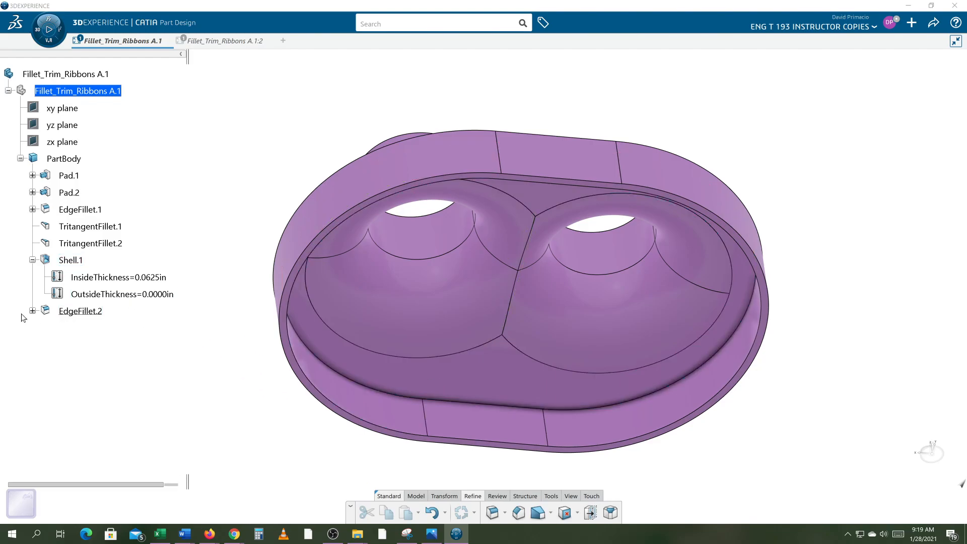
# Fillet the inner crease edge where the two cylinder base fillets meet inside the shell, using a 0.1000+.0625 in radius.
pyautogui.click(493, 516)
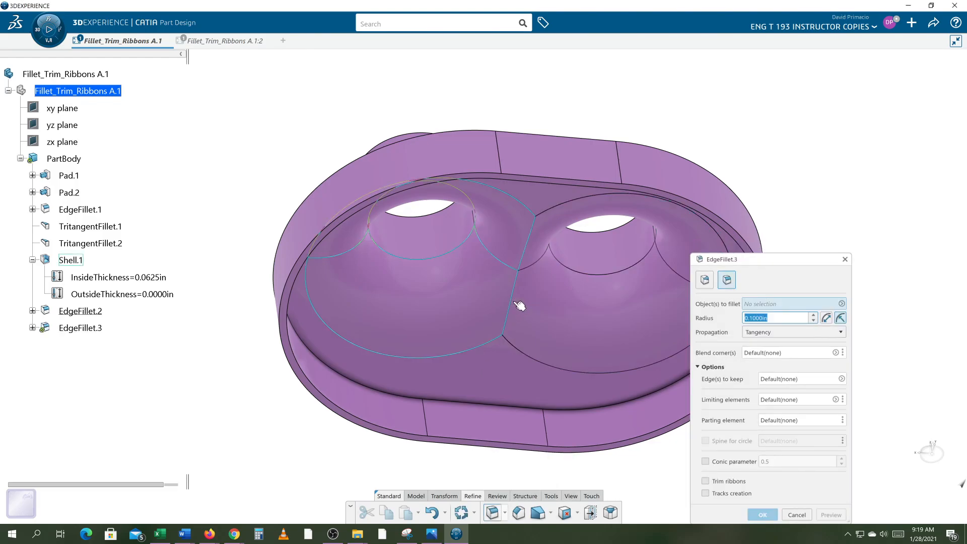
pyautogui.click(512, 304)
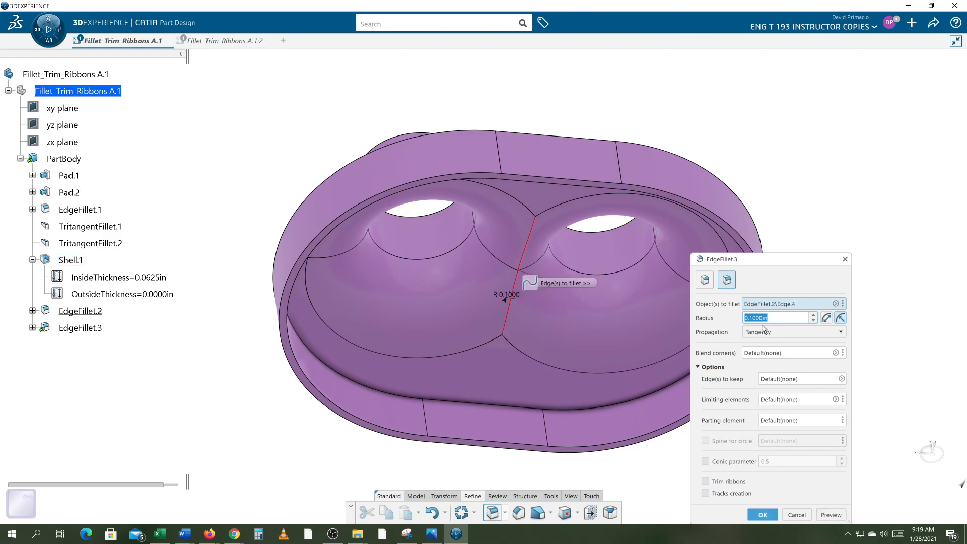
pyautogui.click(777, 319)
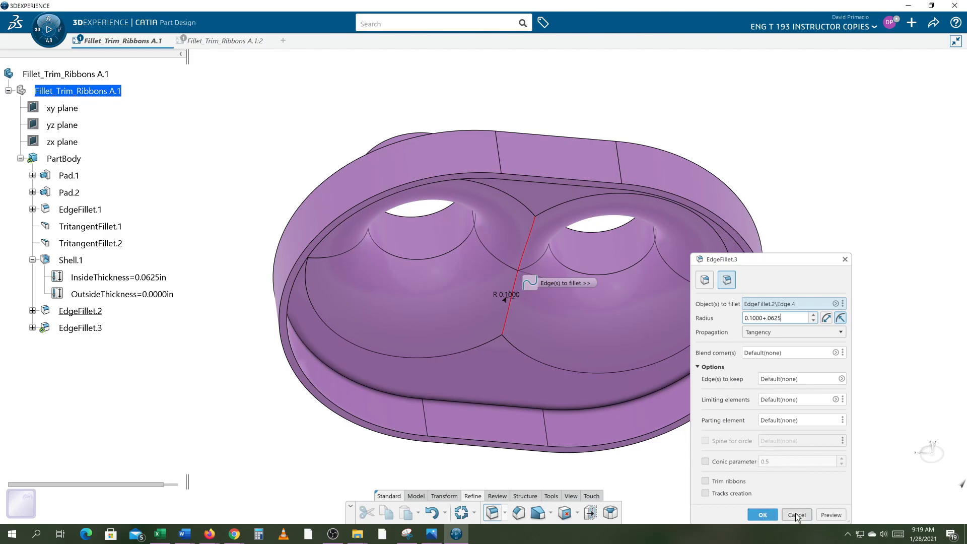
pyautogui.click(756, 513)
# Delete the edge fillet on the shell's inner crease.
pyautogui.moveTo(557, 379); pyautogui.dragTo(322, 455, button='middle')
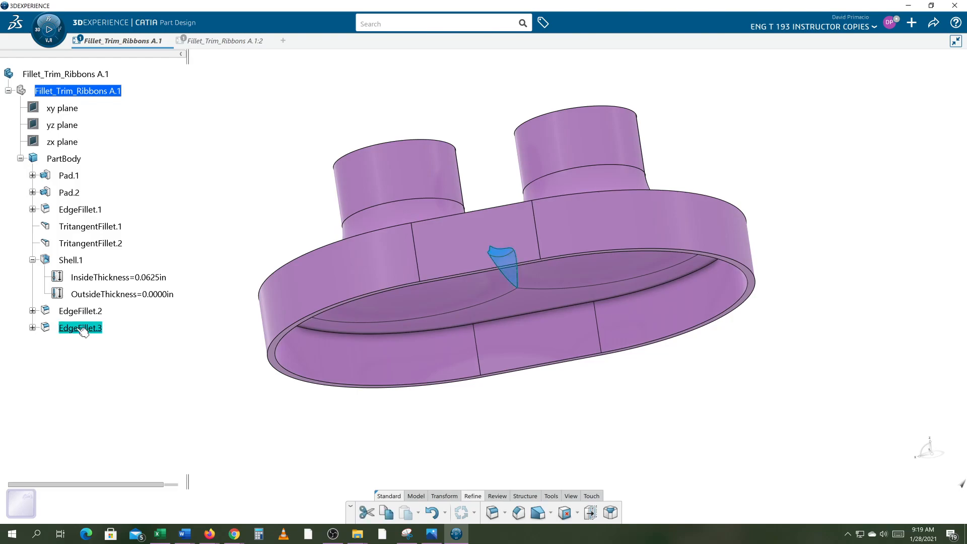
pyautogui.press('Delete')
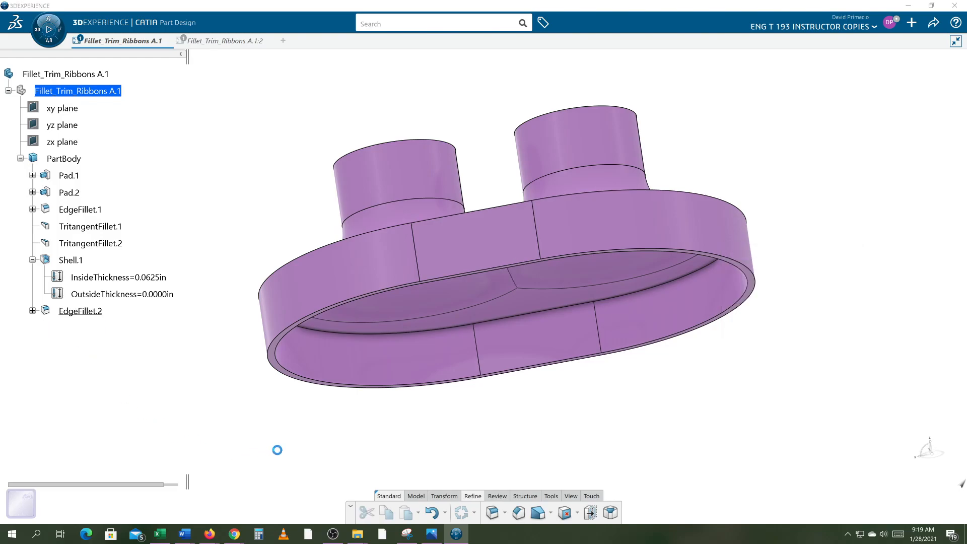
pyautogui.moveTo(451, 405); pyautogui.dragTo(398, 461, button='middle')
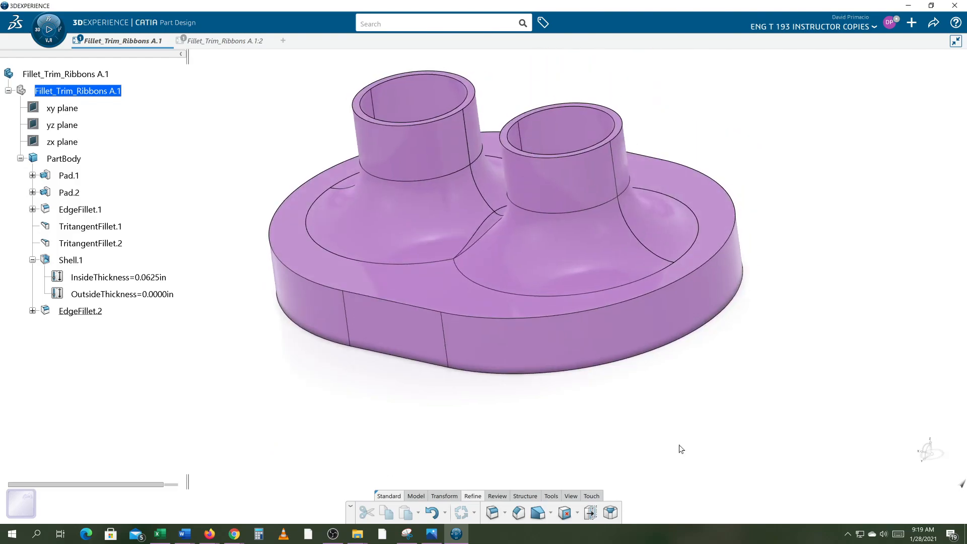
# Reorder the feature history so the shell comes after the outer crease fillet.
pyautogui.moveTo(777, 406); pyautogui.dragTo(780, 443, button='middle')
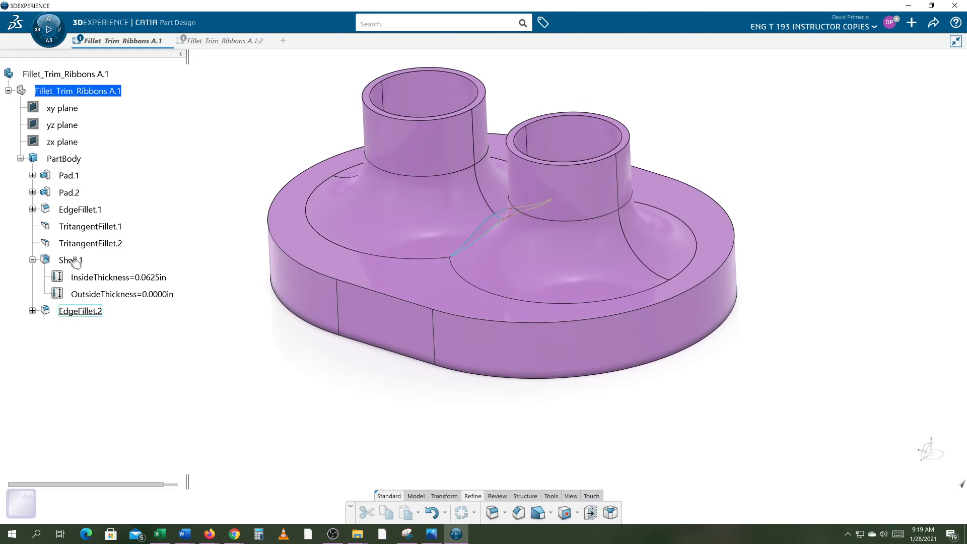
pyautogui.moveTo(394, 415); pyautogui.dragTo(375, 433, button='middle')
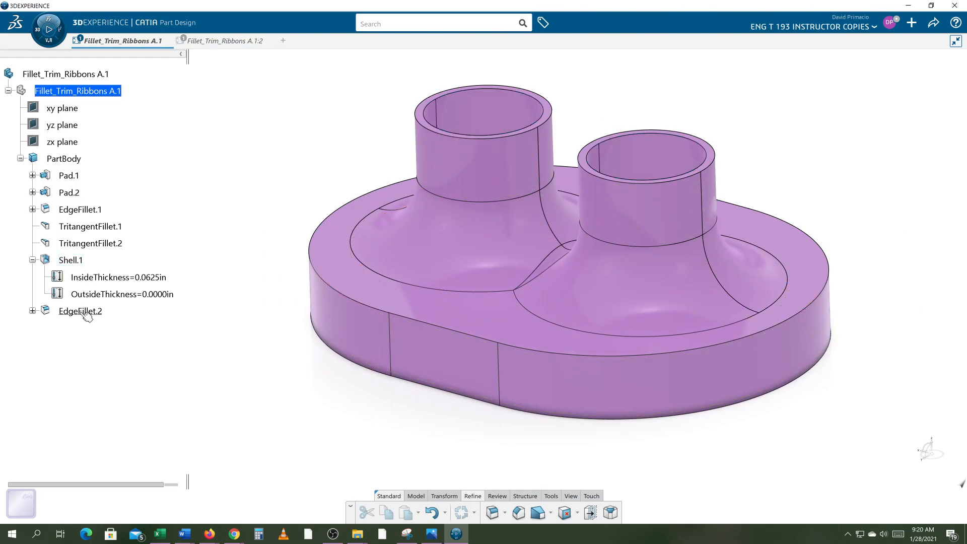
pyautogui.click(32, 260)
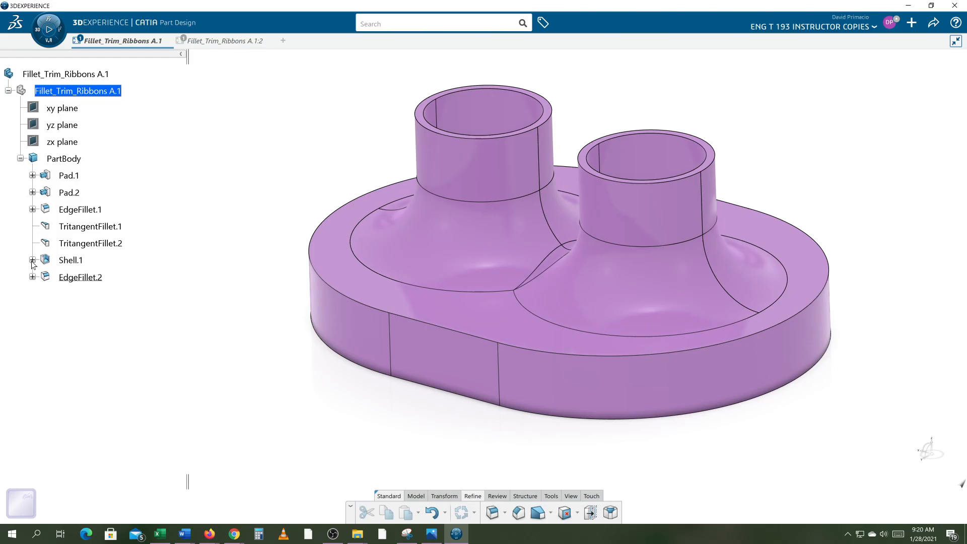
pyautogui.click(32, 261)
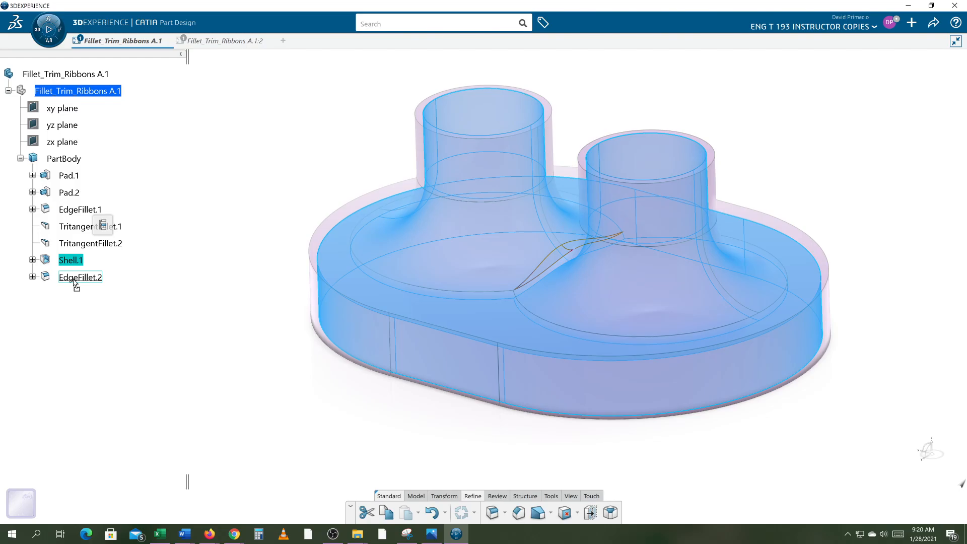
pyautogui.moveTo(74, 282); pyautogui.dragTo(78, 282)
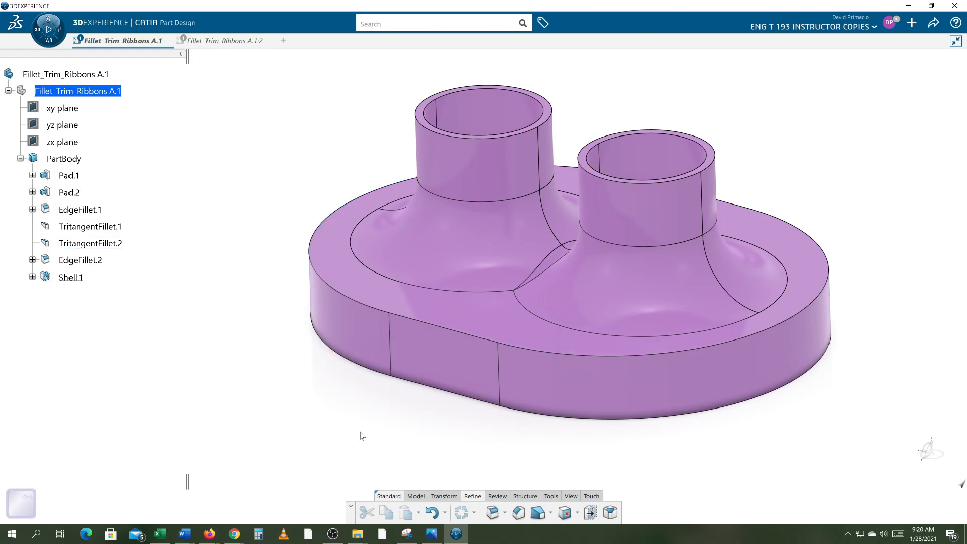
pyautogui.moveTo(356, 446); pyautogui.dragTo(422, 389, button='middle')
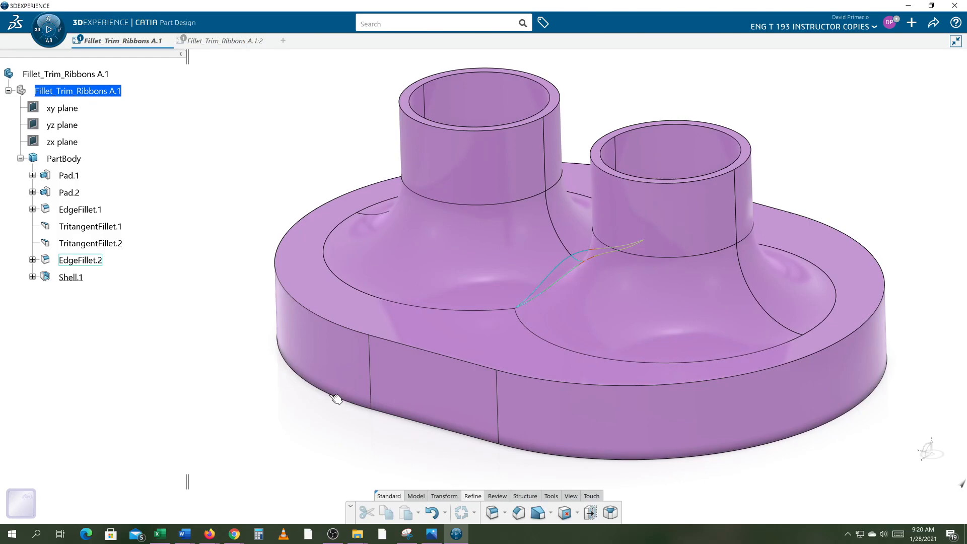
pyautogui.moveTo(366, 431); pyautogui.dragTo(611, 287, button='middle')
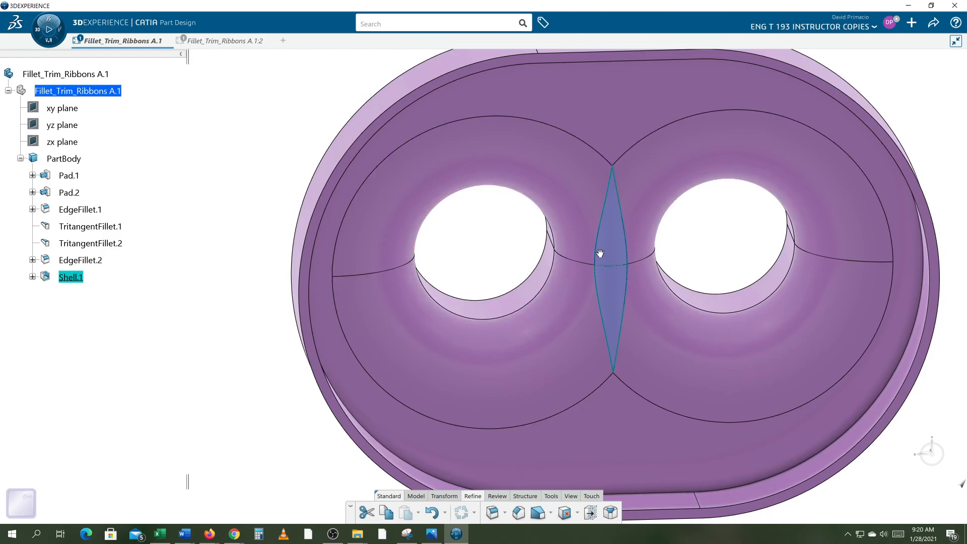
pyautogui.moveTo(600, 253); pyautogui.dragTo(550, 452, button='middle')
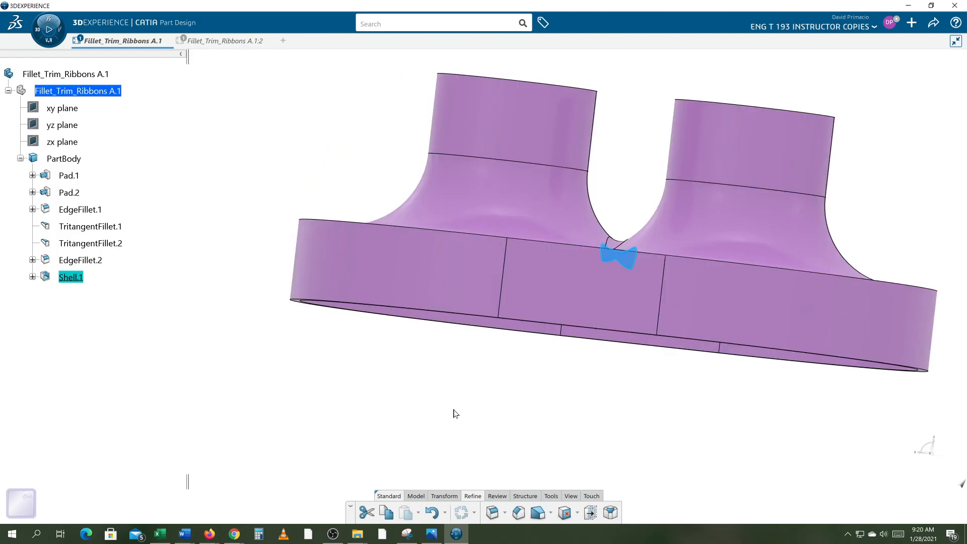
# Delete the outer crease fillet that follows the shell in the feature history.
pyautogui.moveTo(424, 421); pyautogui.dragTo(520, 433, button='middle')
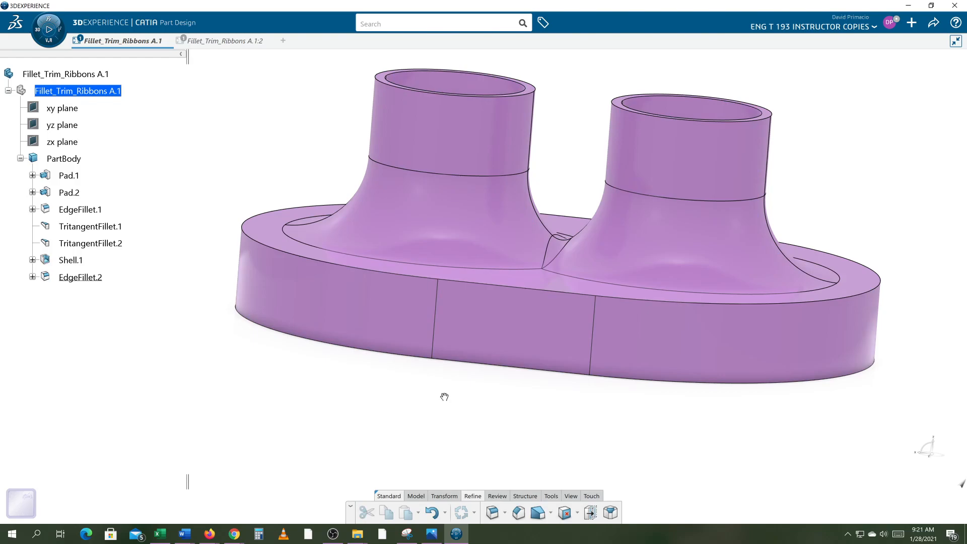
pyautogui.moveTo(444, 397); pyautogui.dragTo(243, 353, button='middle')
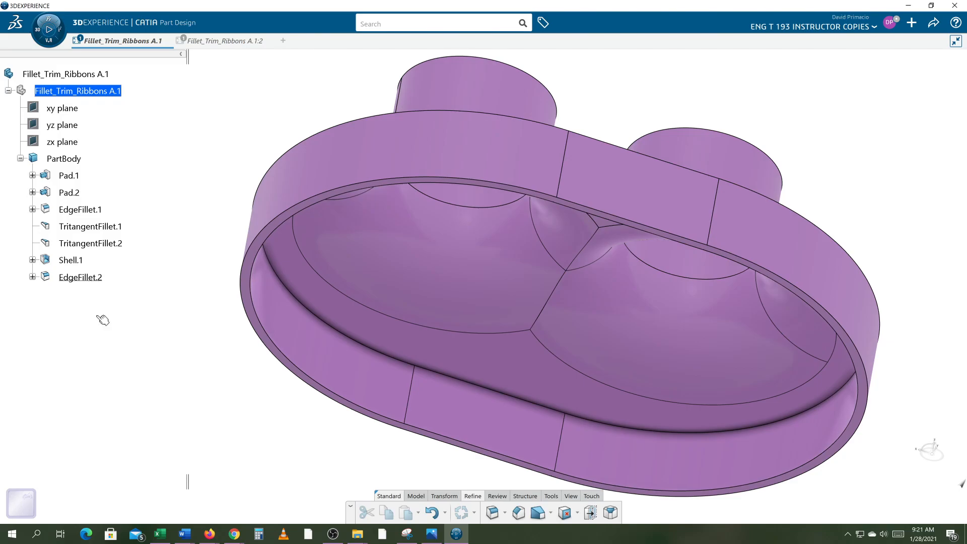
pyautogui.doubleClick(80, 277)
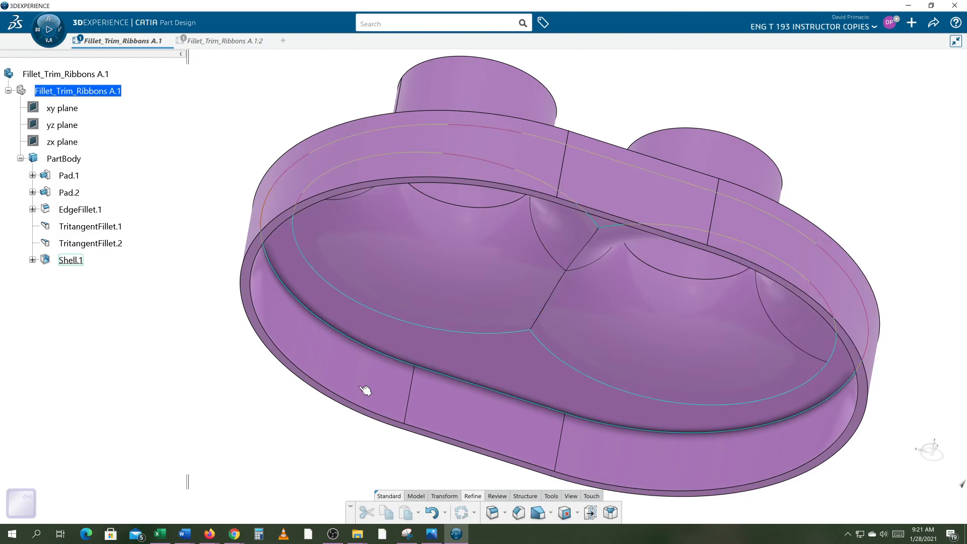
# Scan the part's construction from its first feature up to EdgeFillet.1, making that cylinder base fillet the in-work object.
pyautogui.moveTo(365, 390); pyautogui.dragTo(318, 434, button='middle')
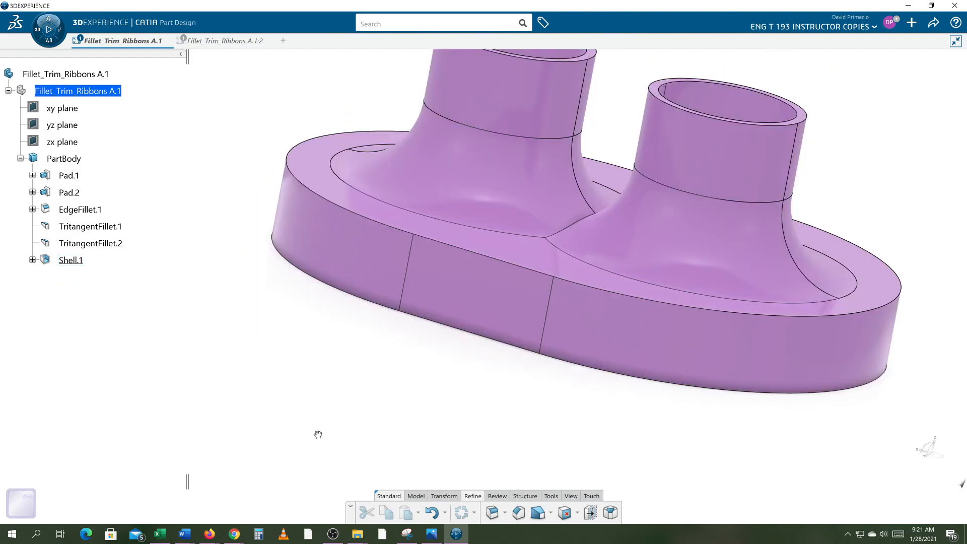
pyautogui.moveTo(317, 435); pyautogui.dragTo(292, 363, button='middle')
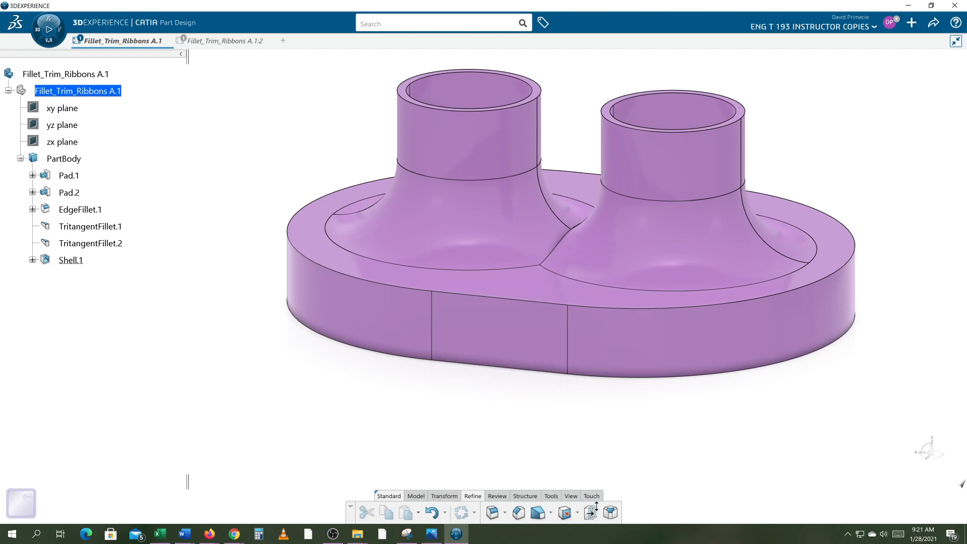
pyautogui.click(497, 496)
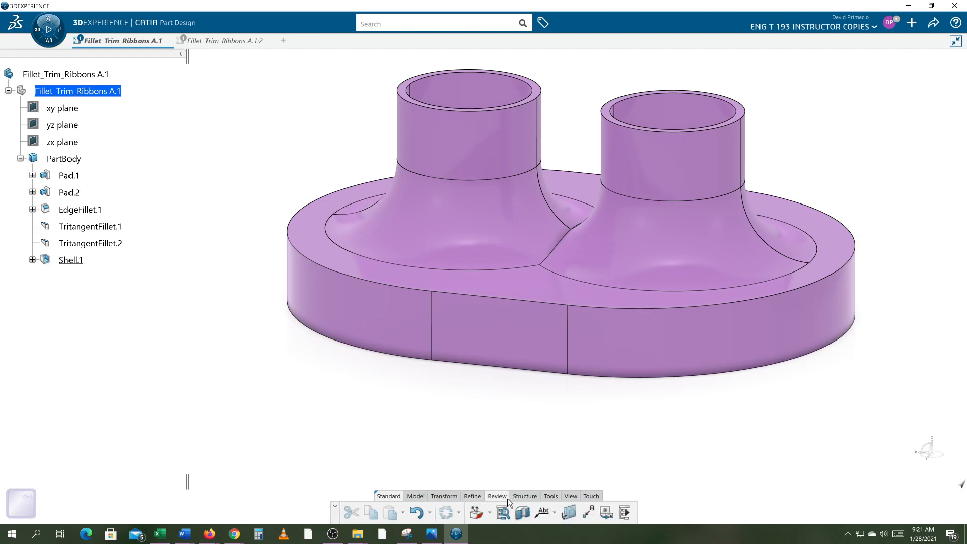
pyautogui.click(625, 512)
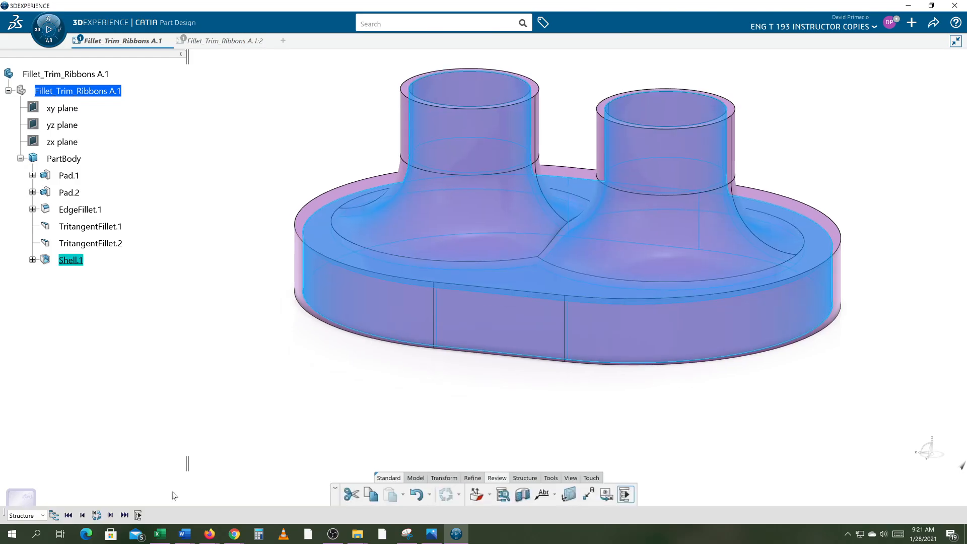
pyautogui.click(69, 516)
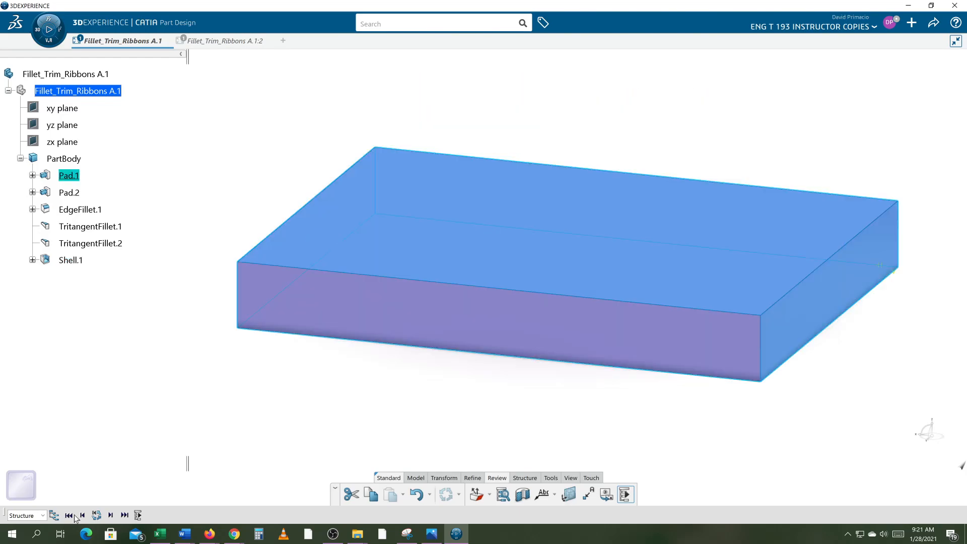
pyautogui.click(110, 515)
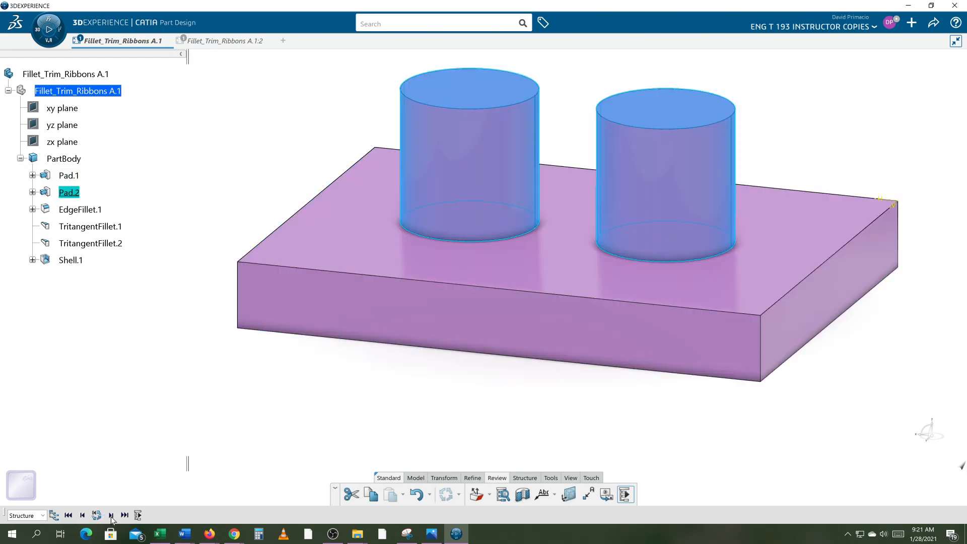
pyautogui.click(111, 516)
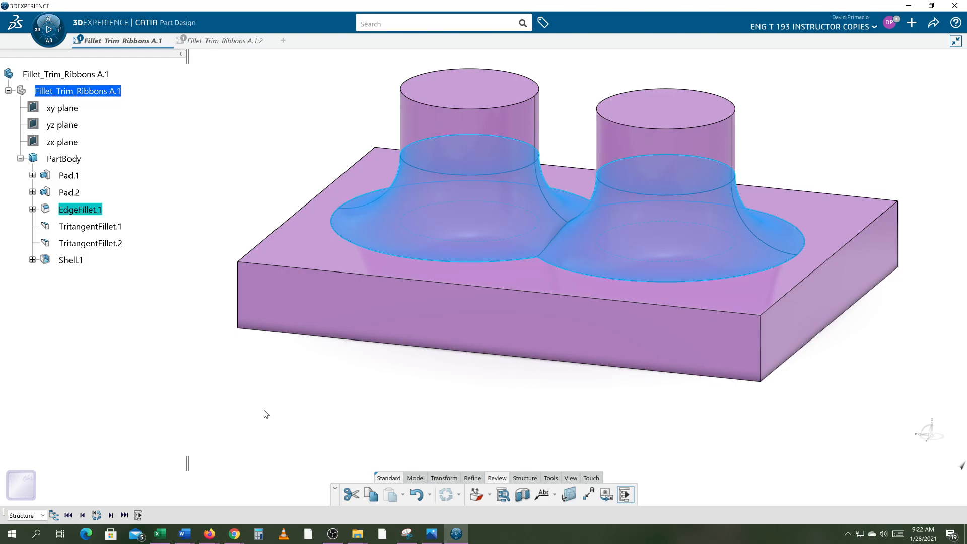
pyautogui.click(414, 479)
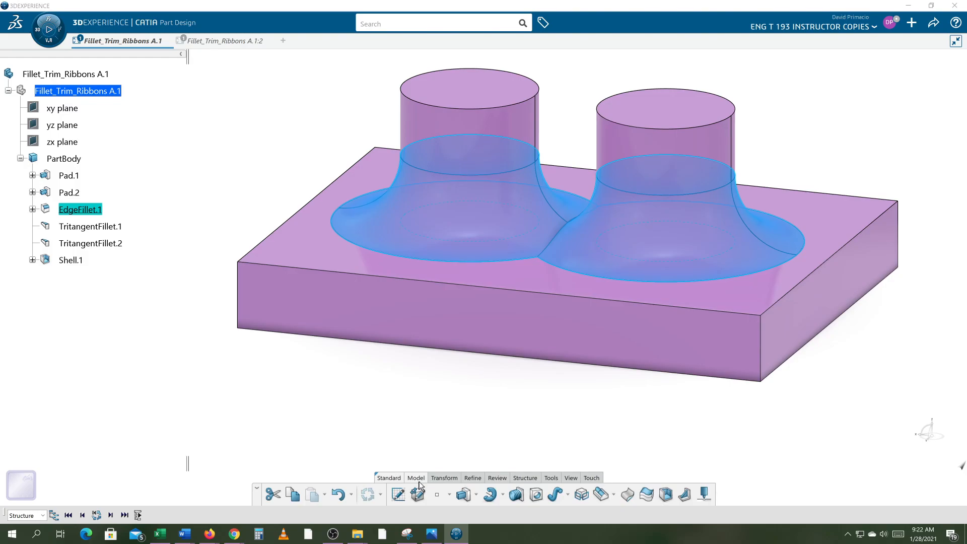
pyautogui.click(468, 479)
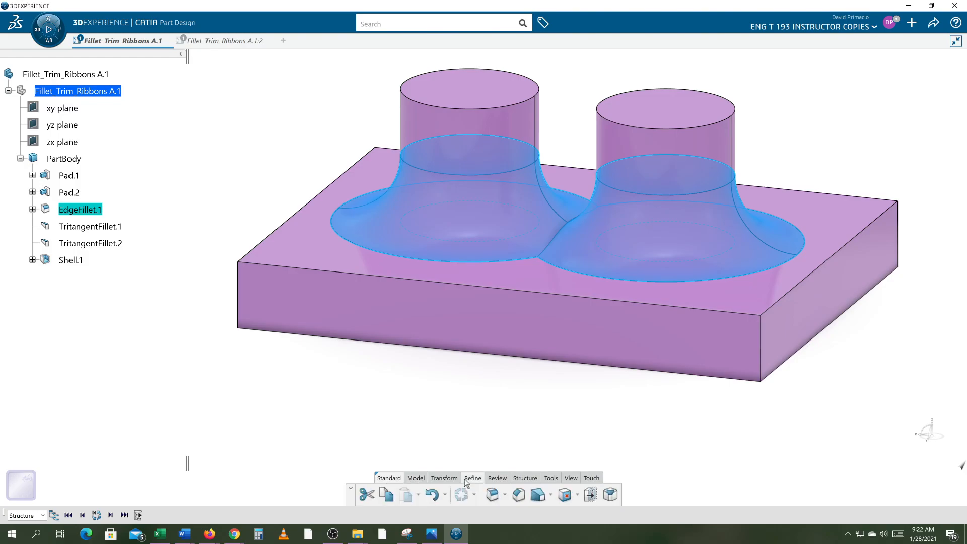
pyautogui.click(493, 495)
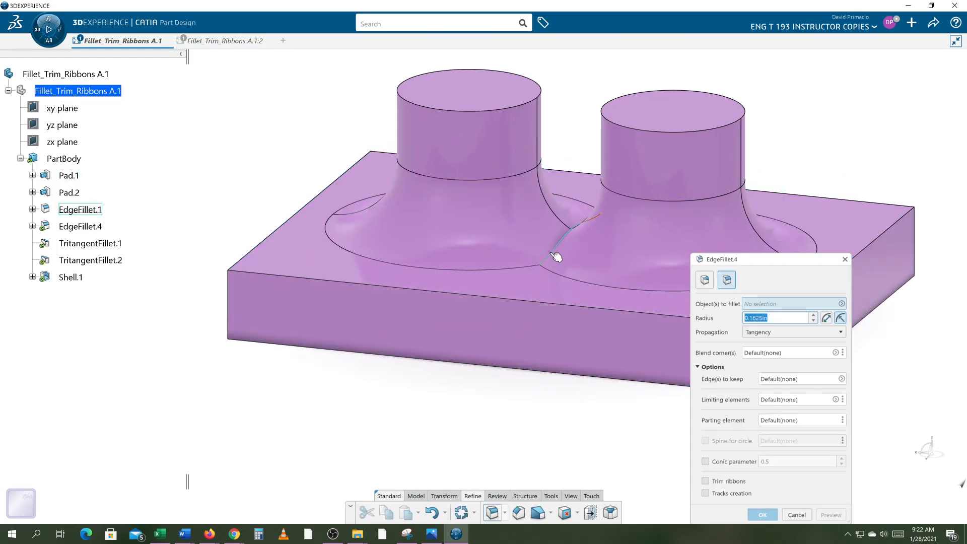
pyautogui.moveTo(553, 255)
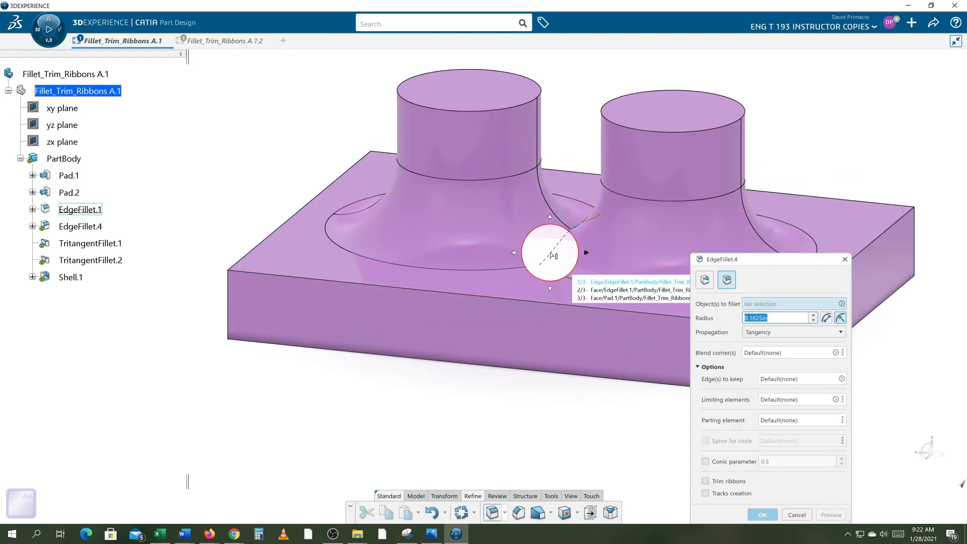
pyautogui.click(797, 514)
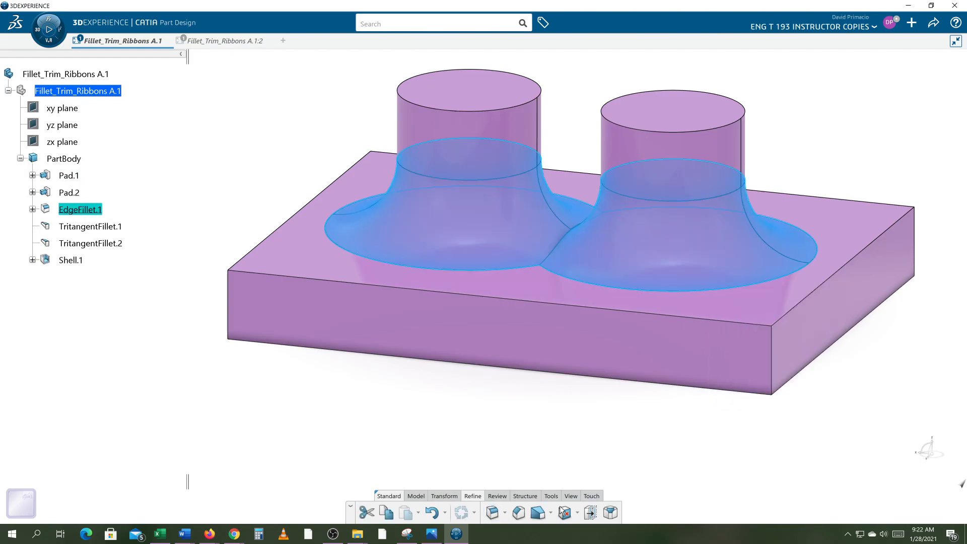
pyautogui.click(427, 433)
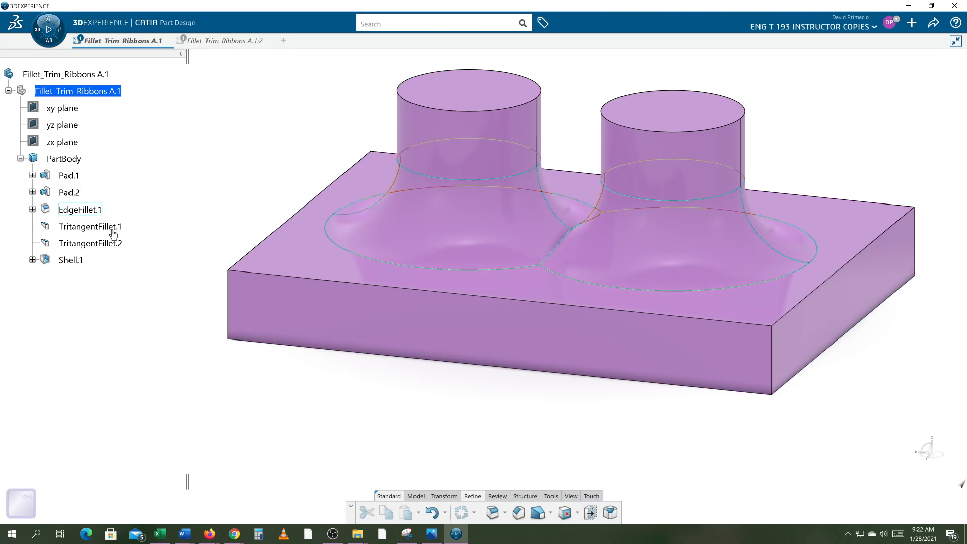
pyautogui.moveTo(455, 423); pyautogui.dragTo(402, 438, button='middle')
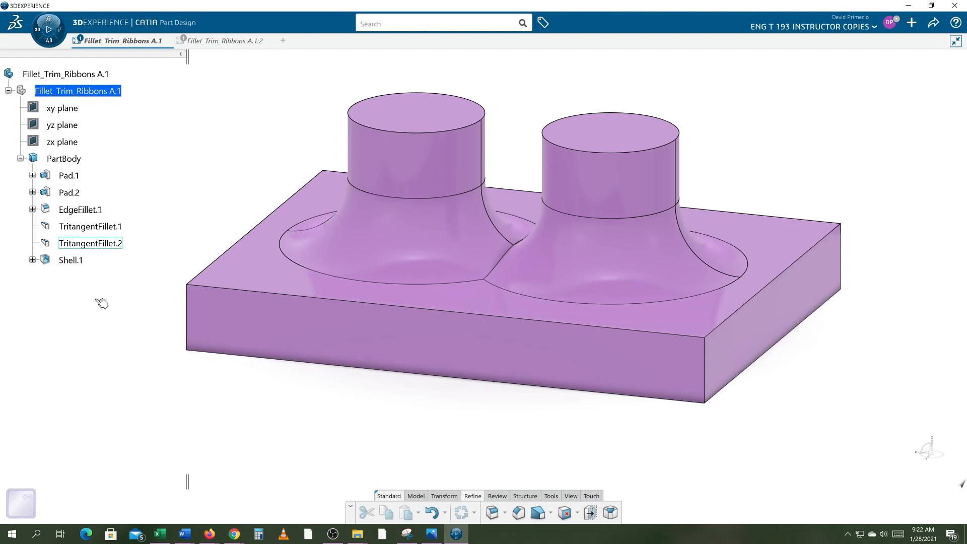
pyautogui.rightClick(96, 210)
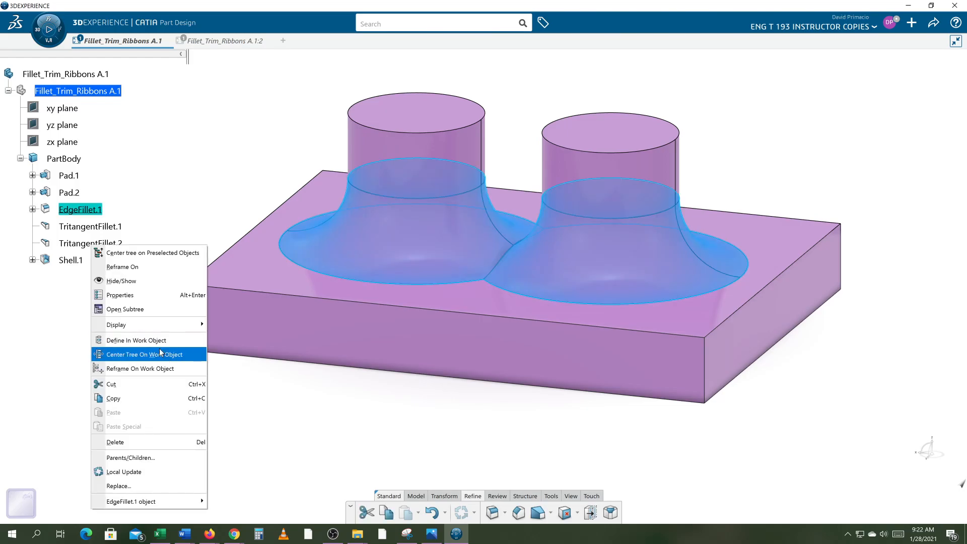
pyautogui.click(343, 384)
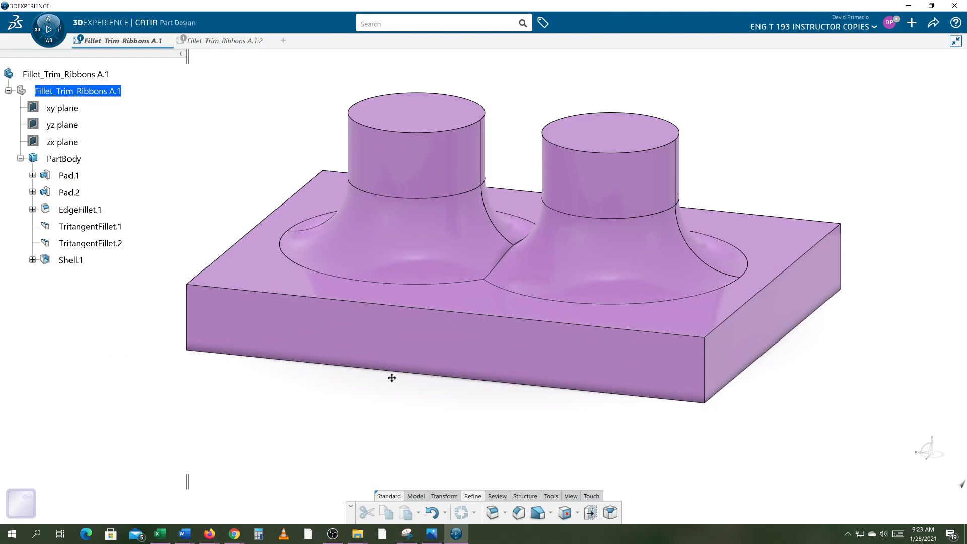
# Fillet the crease edge between the two cylinder base fillets with a 0.1 in radius.
pyautogui.moveTo(392, 377); pyautogui.dragTo(481, 353, button='middle')
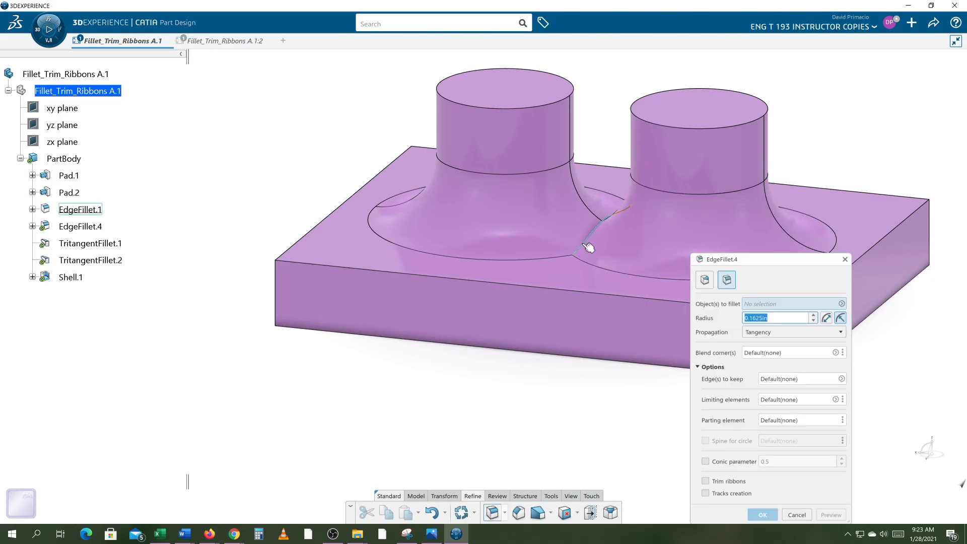
pyautogui.click(588, 247)
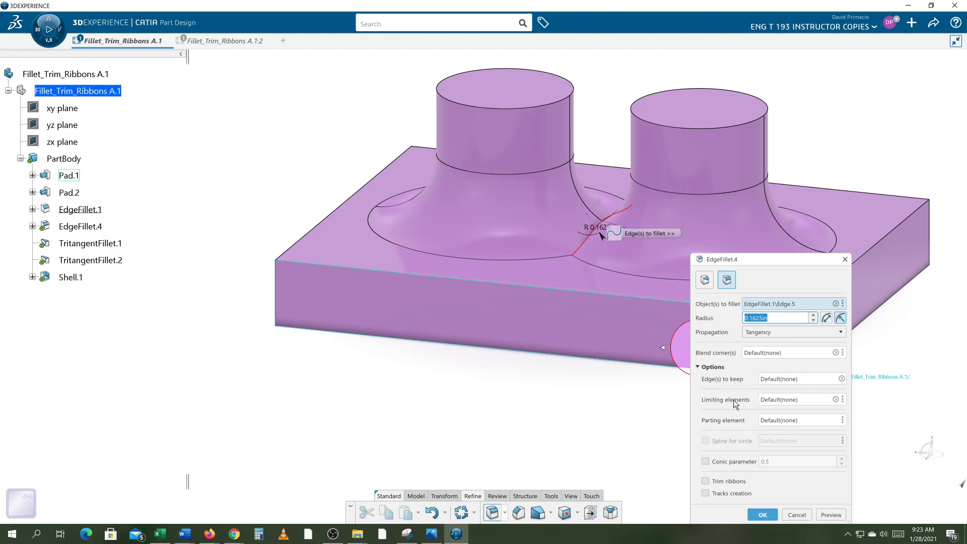
pyautogui.press('Return')
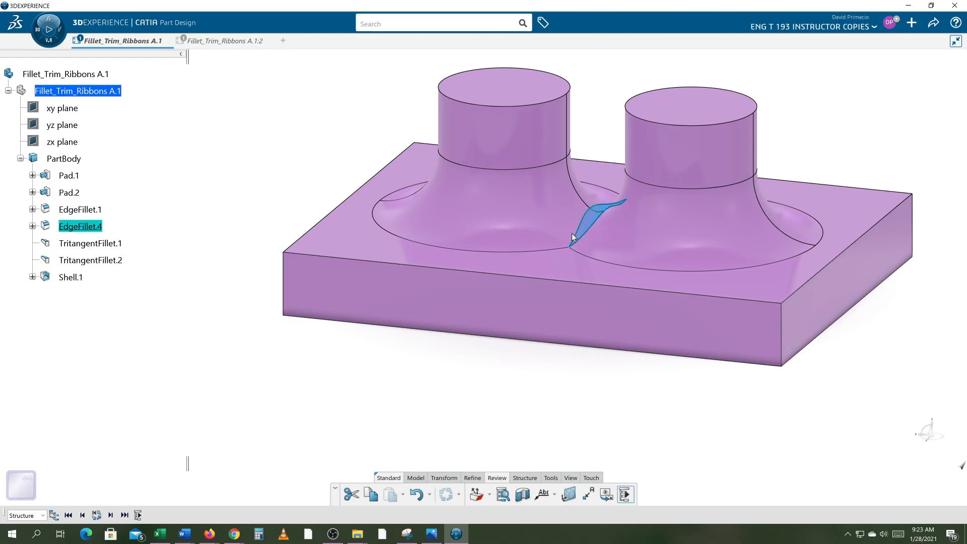
# Leave the construction scan and make PartBody the in-work object so that the complete part is shown.
pyautogui.moveTo(492, 374); pyautogui.dragTo(440, 312, button='middle')
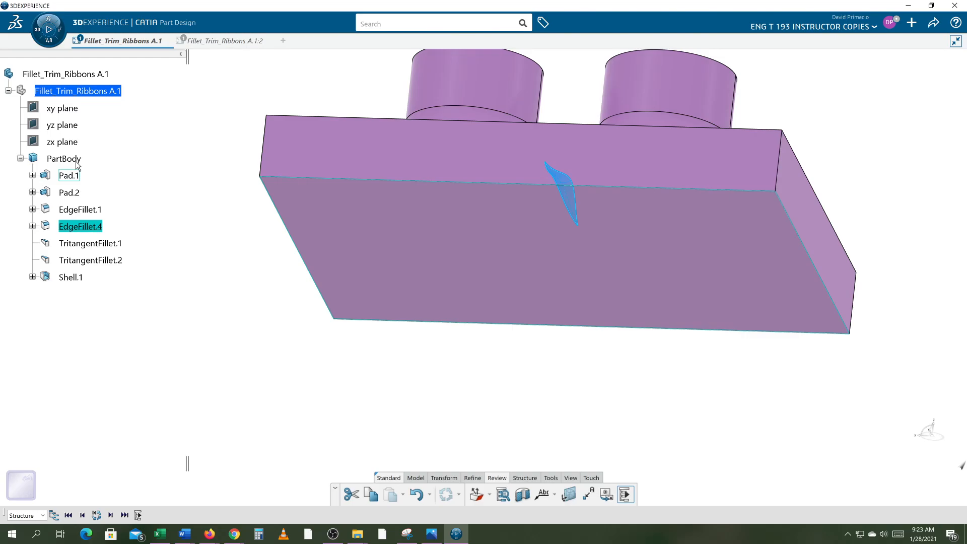
pyautogui.rightClick(74, 160)
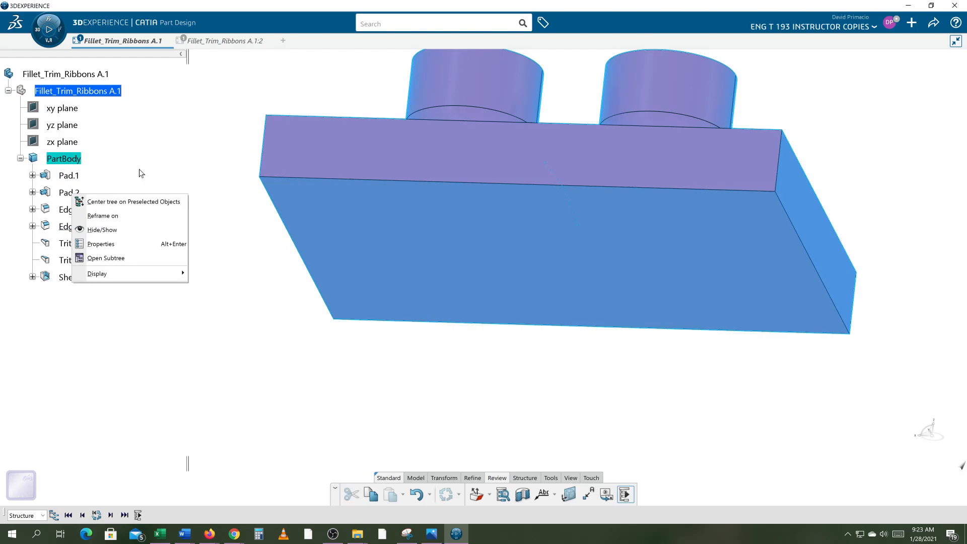
pyautogui.click(192, 169)
pyautogui.click(624, 496)
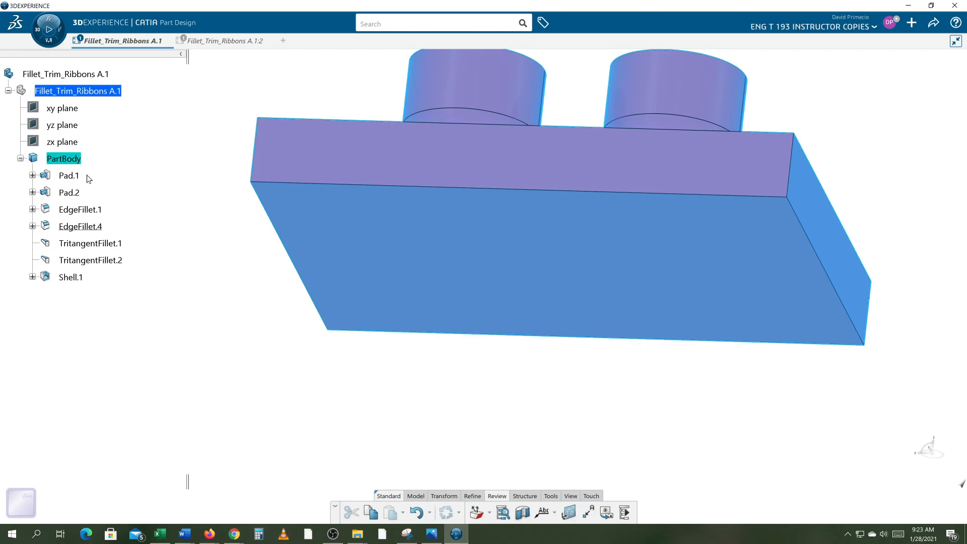
pyautogui.rightClick(64, 160)
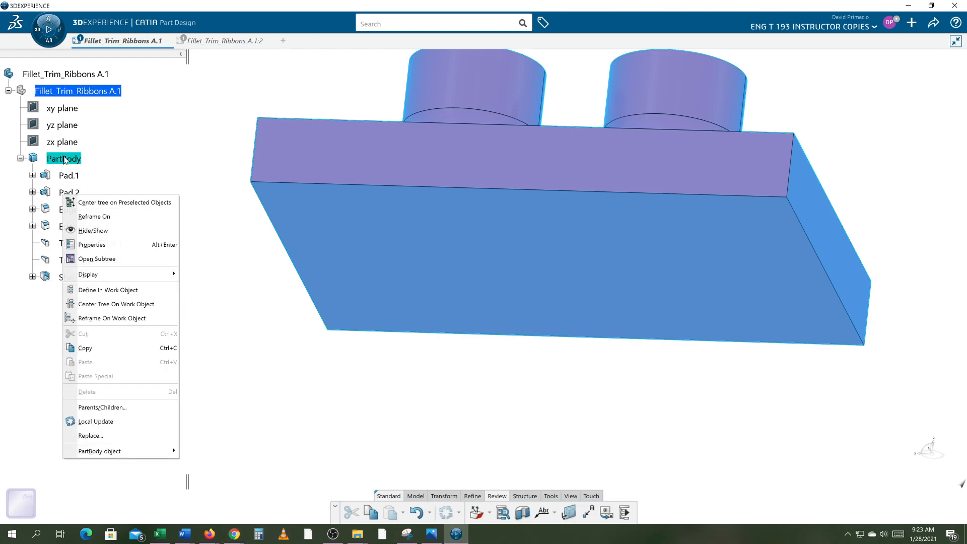
pyautogui.click(90, 291)
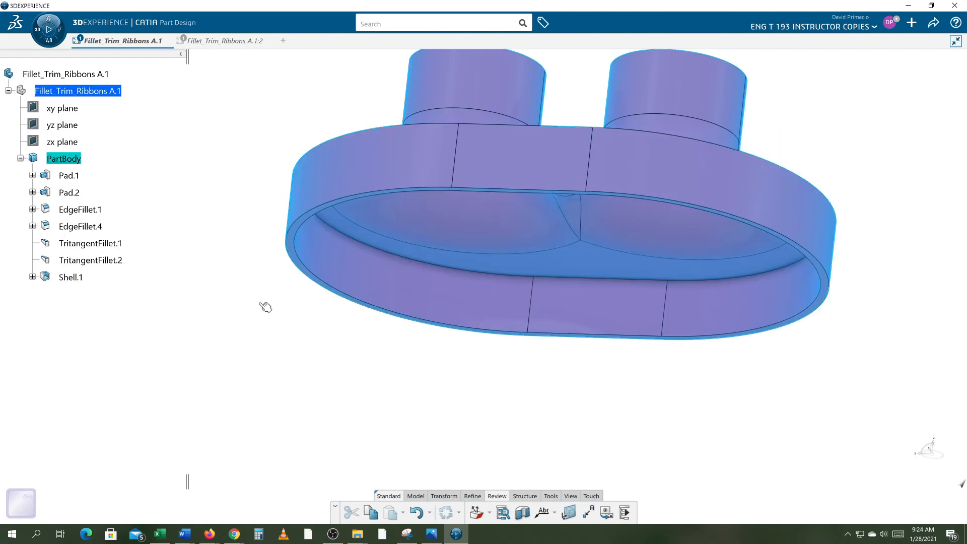
pyautogui.click(353, 348)
pyautogui.moveTo(376, 385); pyautogui.dragTo(350, 459, button='middle')
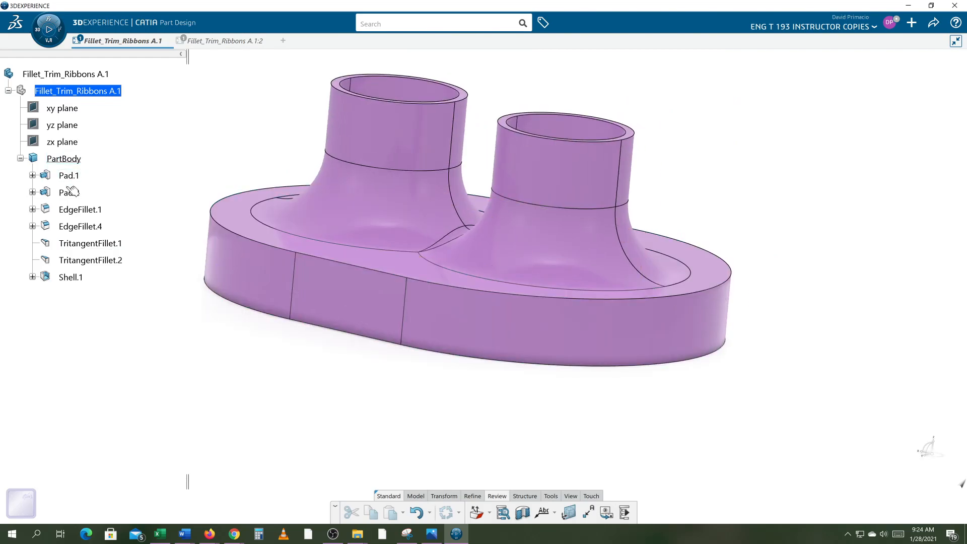
# Make TritangentFillet.1 the in-work object to view the part at that stage, and return the in-work object to PartBody.
pyautogui.rightClick(79, 246)
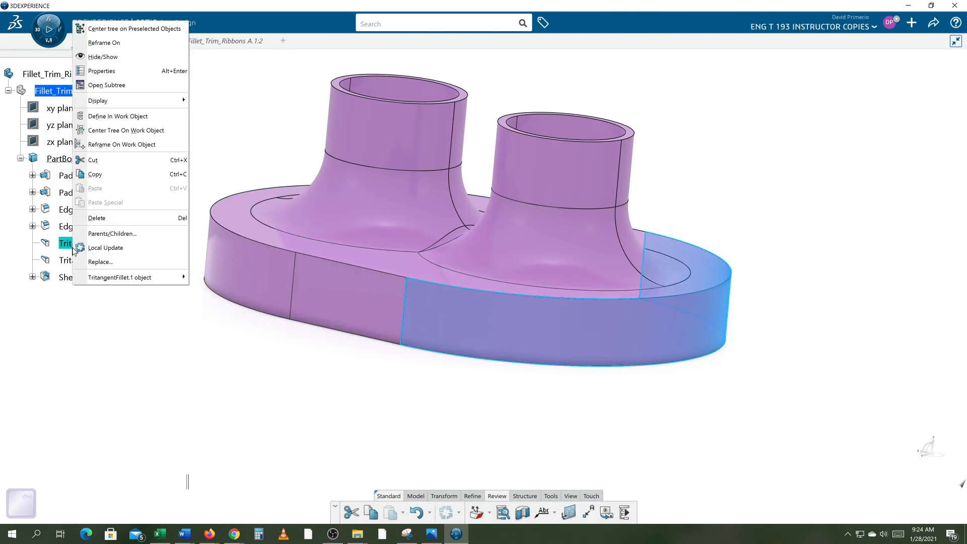
pyautogui.click(116, 117)
pyautogui.moveTo(218, 360); pyautogui.dragTo(381, 393, button='middle')
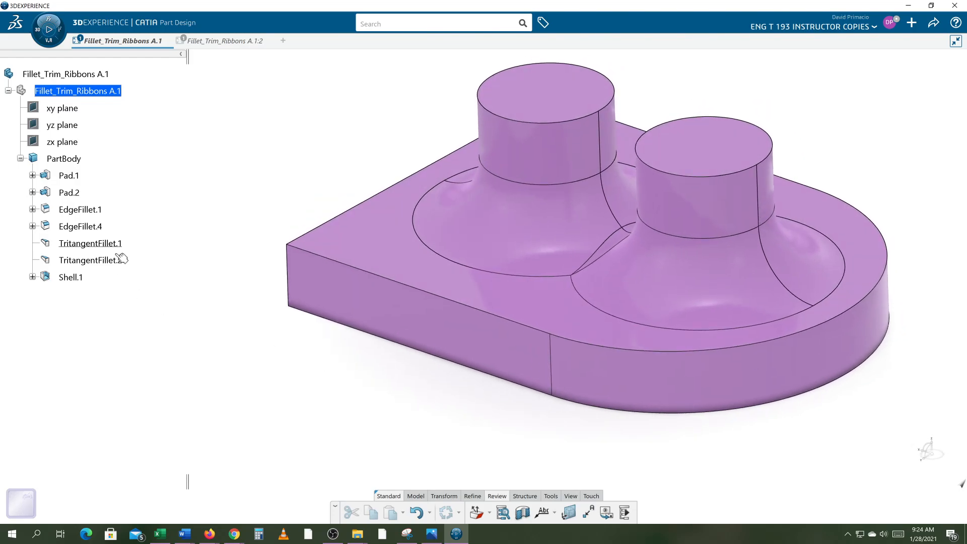
pyautogui.click(73, 159)
pyautogui.rightClick(74, 160)
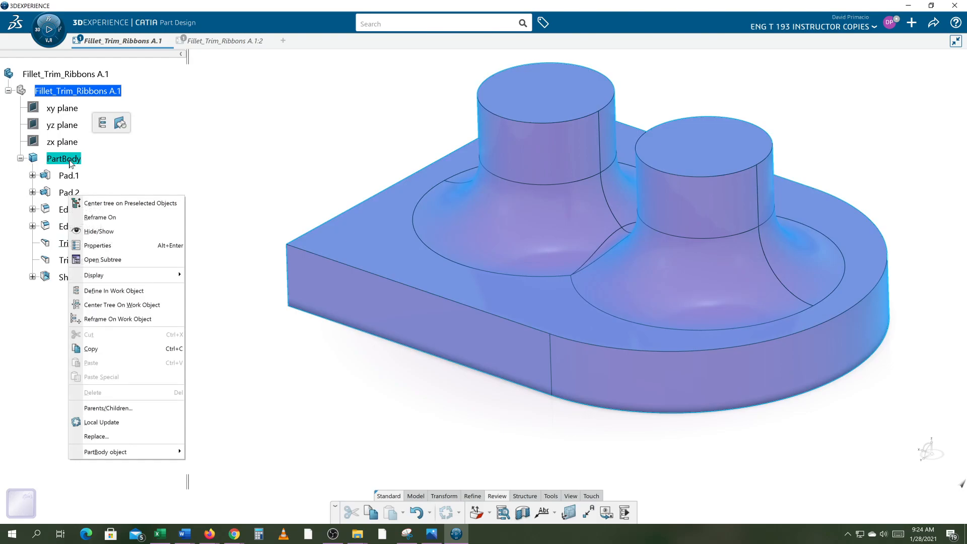
pyautogui.click(100, 288)
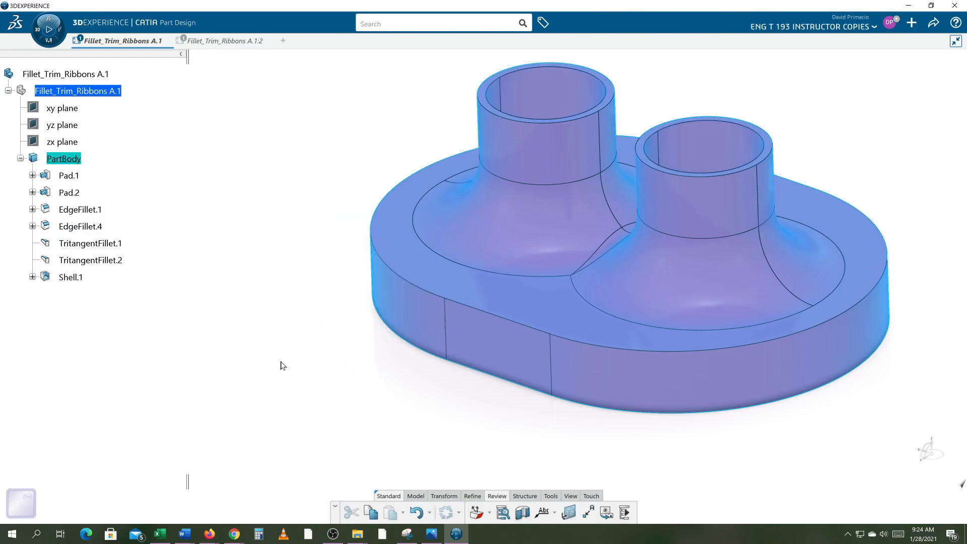
pyautogui.click(381, 396)
pyautogui.moveTo(324, 391); pyautogui.dragTo(290, 388, button='middle')
pyautogui.moveTo(370, 403); pyautogui.dragTo(371, 399, button='middle')
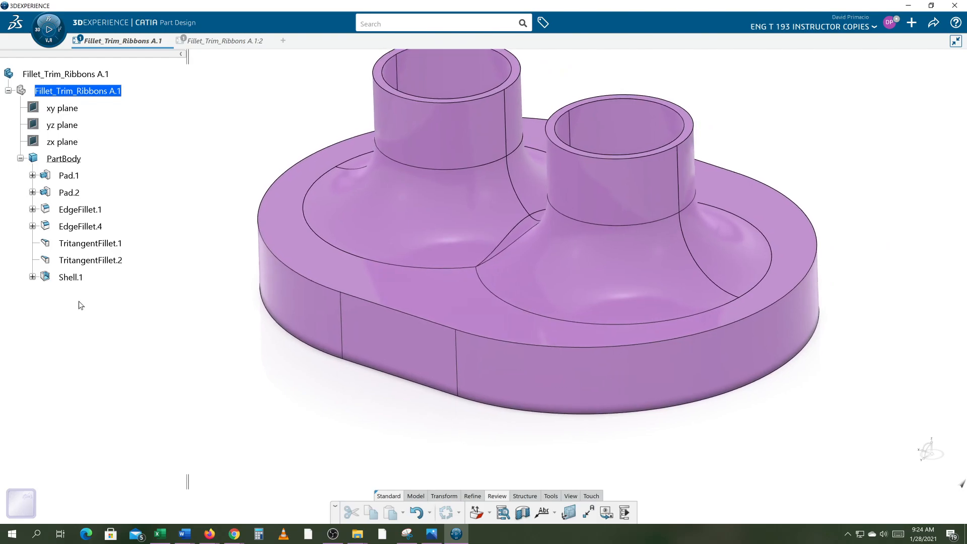
# Compare the thickness parameters of Shell.1 with the radii of EdgeFillet.4 and EdgeFillet.1 in the feature history.
pyautogui.click(33, 276)
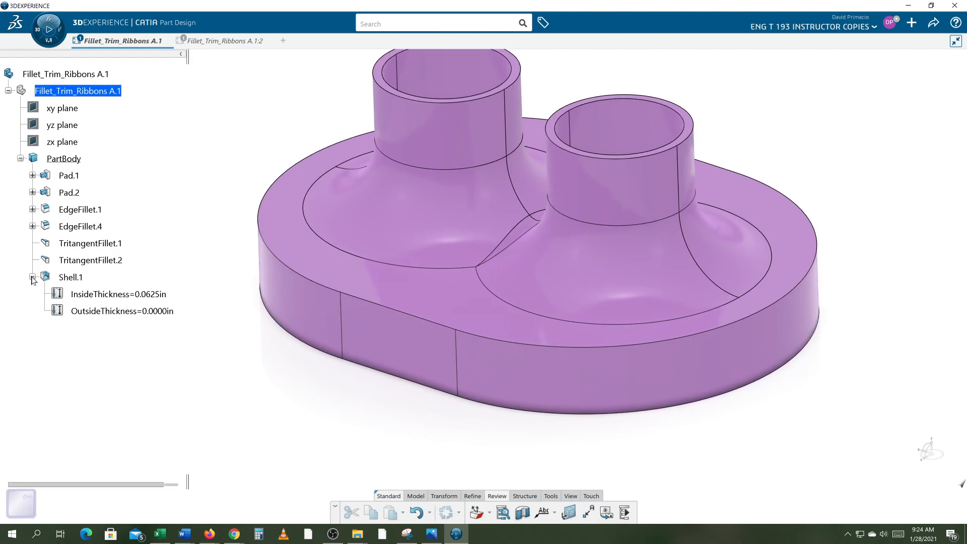
pyautogui.click(33, 226)
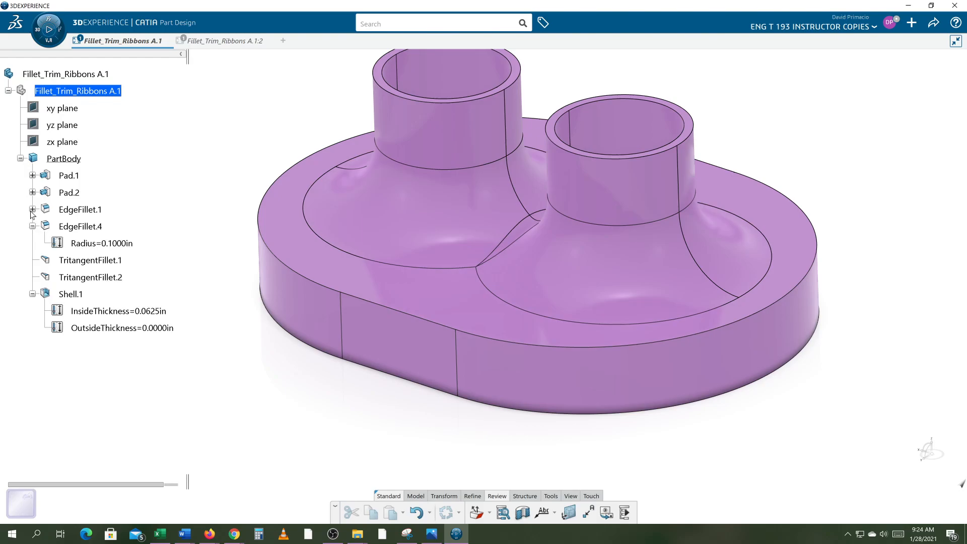
pyautogui.click(32, 226)
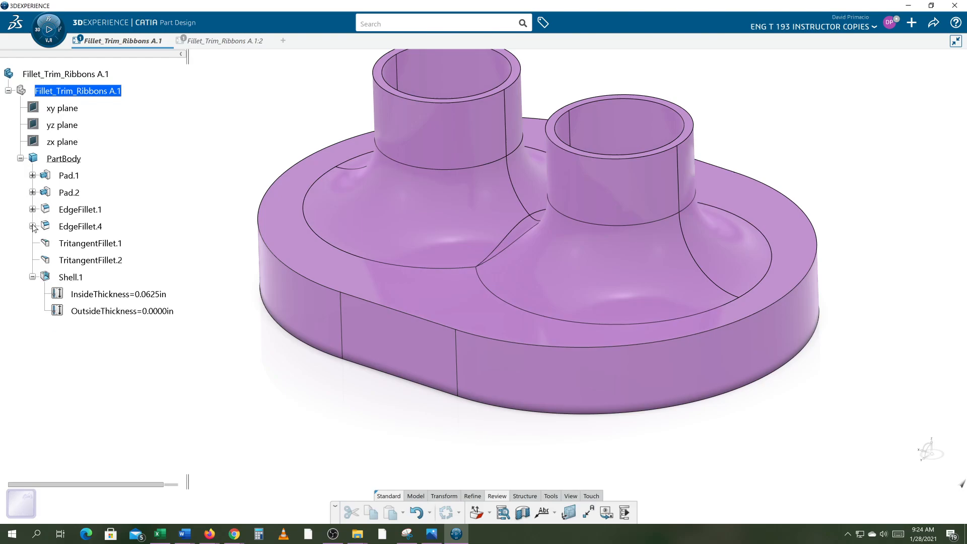
pyautogui.click(32, 209)
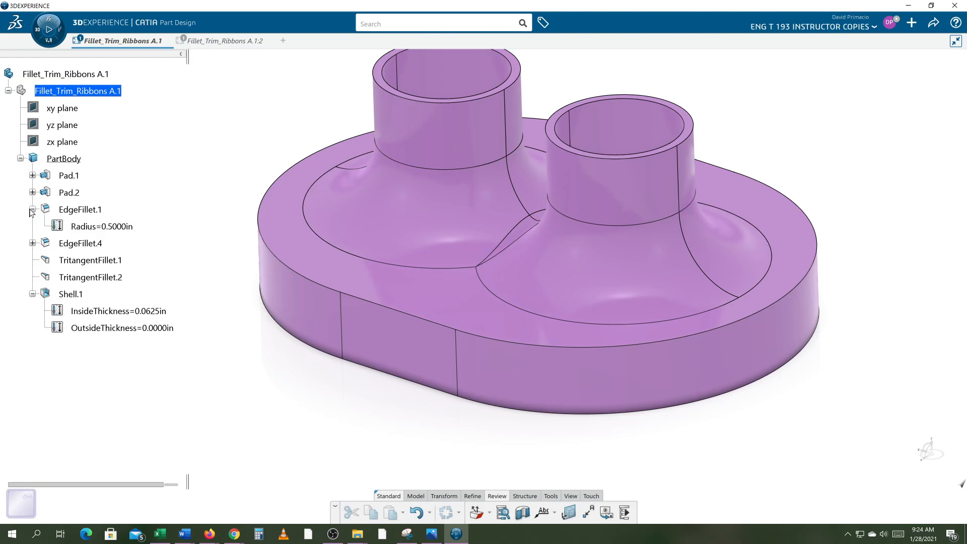
pyautogui.click(31, 209)
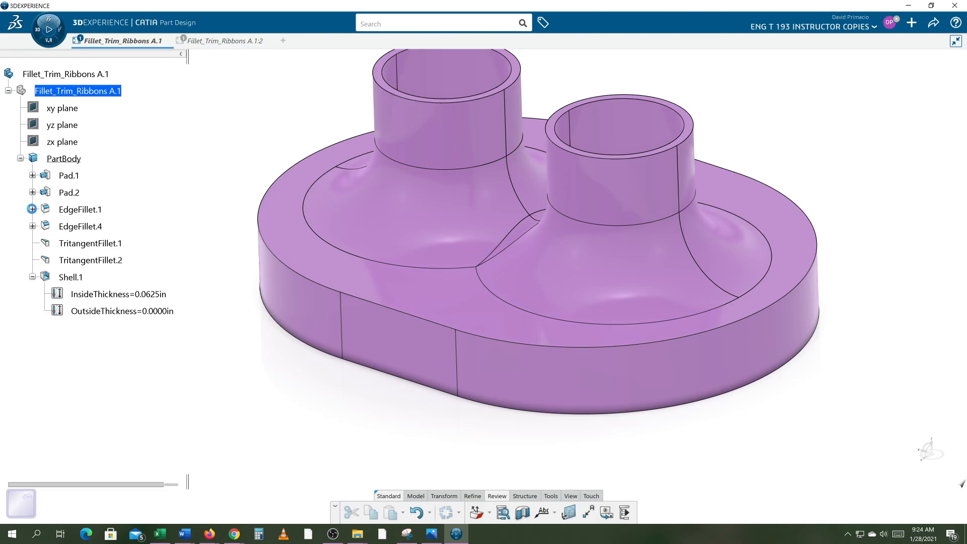
pyautogui.click(32, 209)
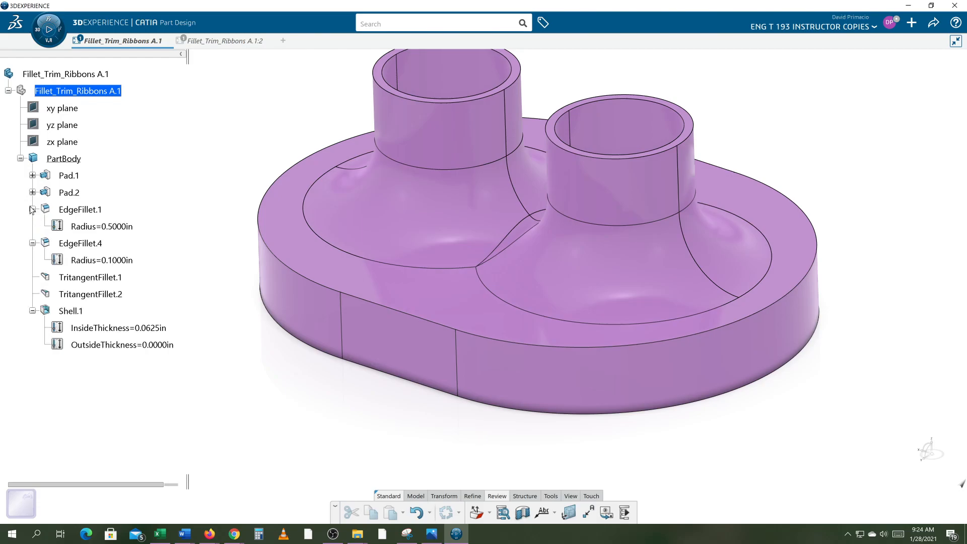
pyautogui.click(32, 209)
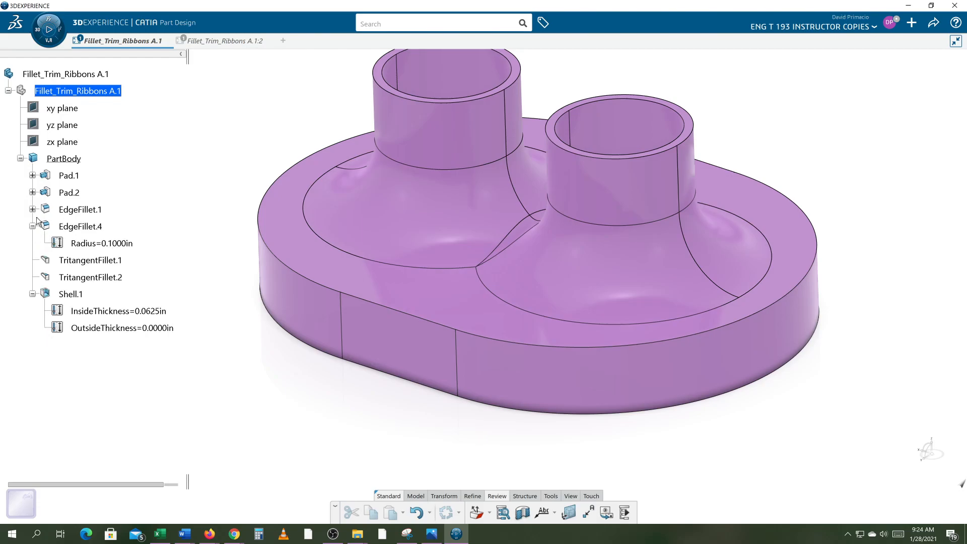
pyautogui.click(32, 209)
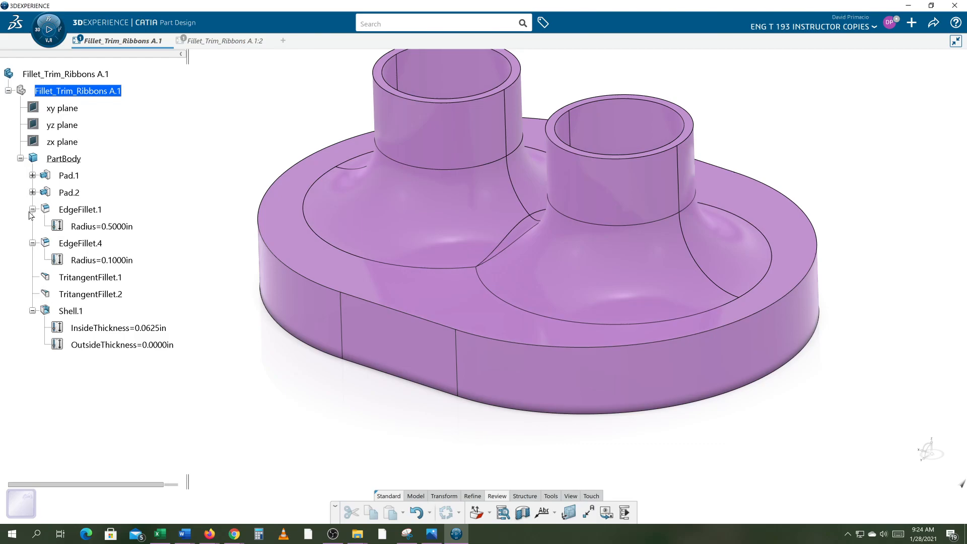
# Highlight EdgeFillet.1 and the crease fillet EdgeFillet.4 on the model, and inspect the crease from inside and outside the shell.
pyautogui.click(78, 210)
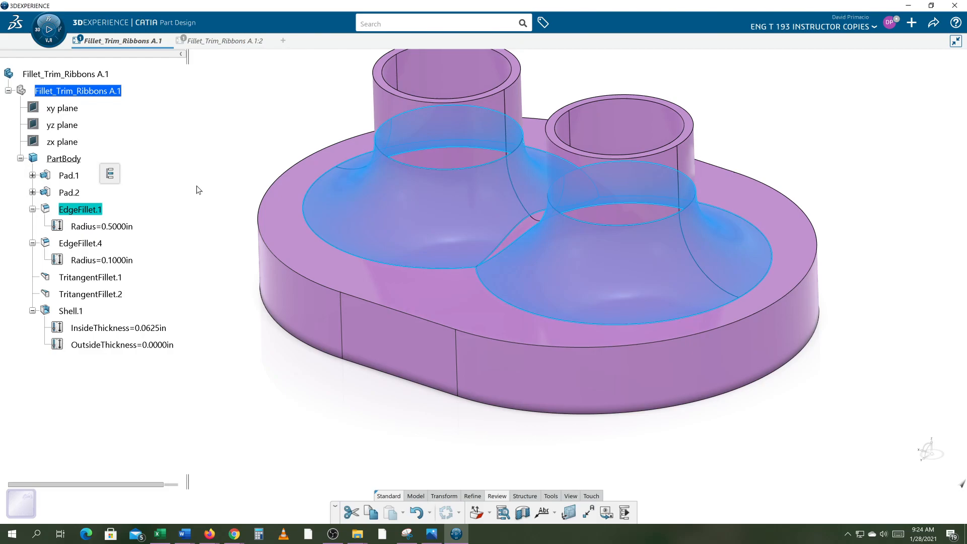
pyautogui.click(86, 244)
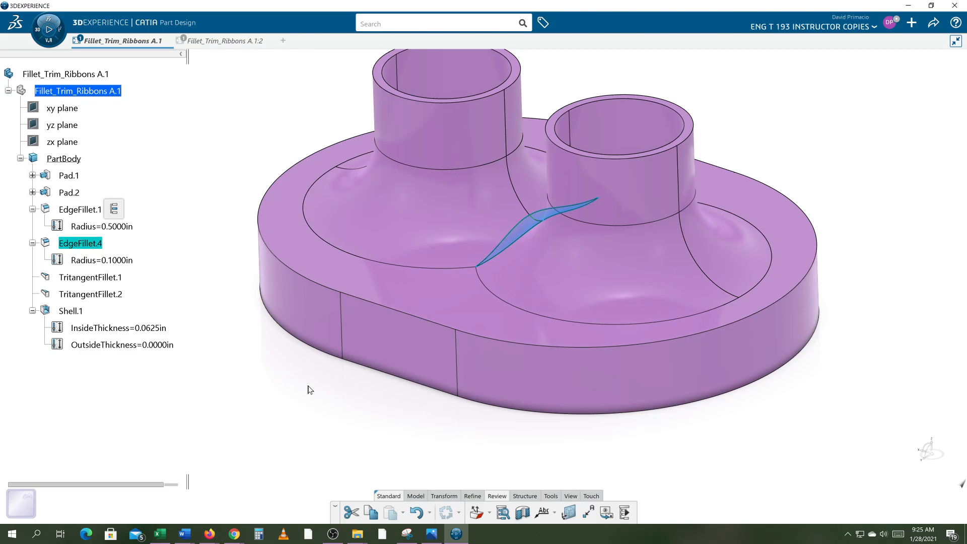
pyautogui.moveTo(309, 389); pyautogui.dragTo(445, 274, button='middle')
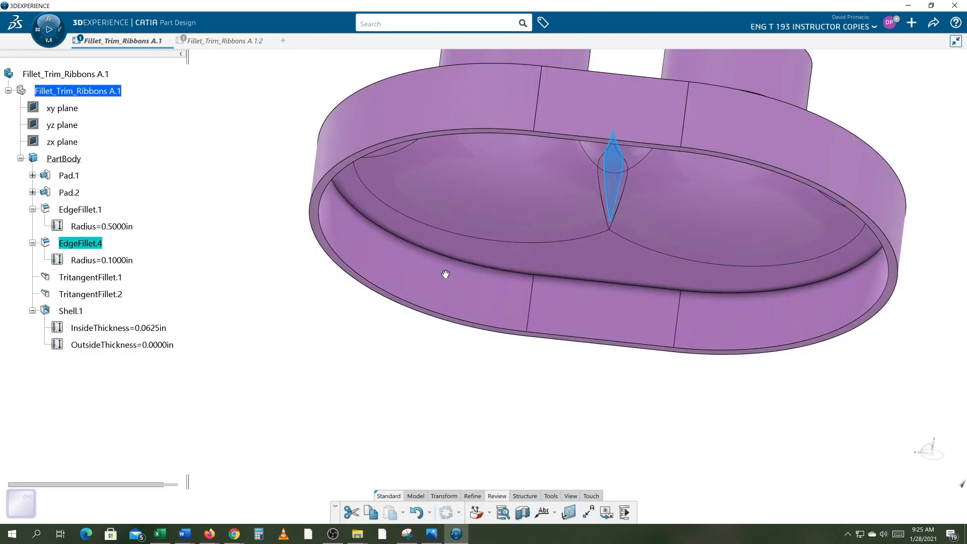
pyautogui.moveTo(445, 274); pyautogui.dragTo(407, 405, button='middle')
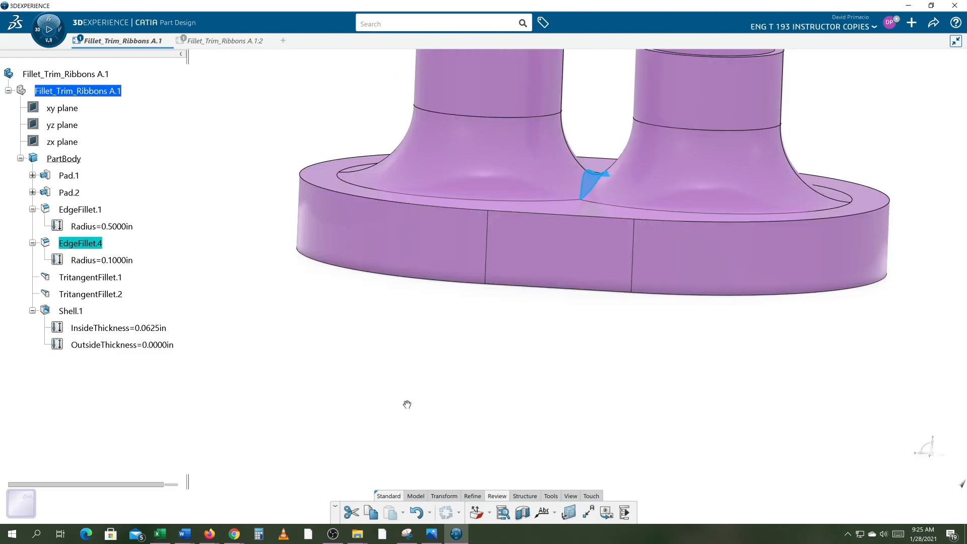
pyautogui.moveTo(407, 404); pyautogui.dragTo(394, 440, button='middle')
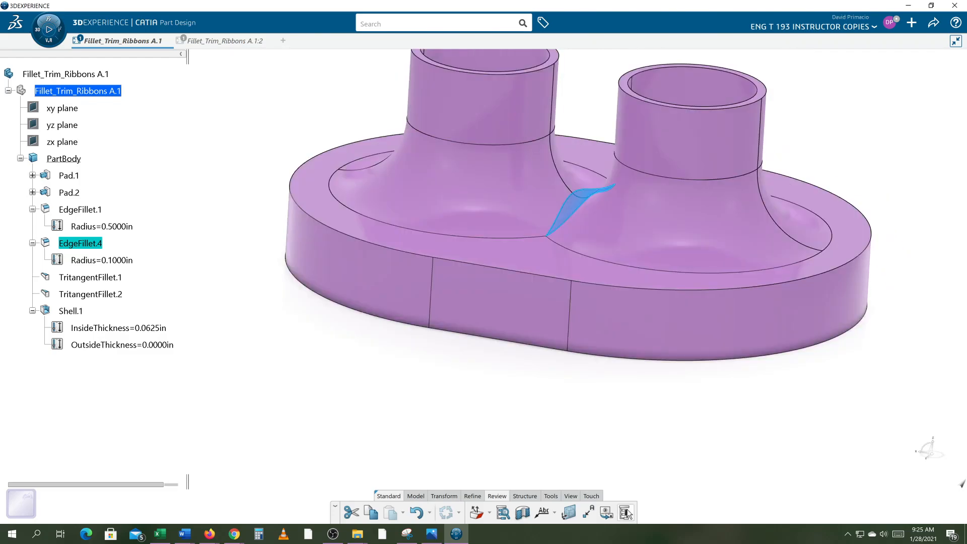
# Scan the part's construction forward from the crease fillet through both tritangent fillets to Shell.1.
pyautogui.click(627, 514)
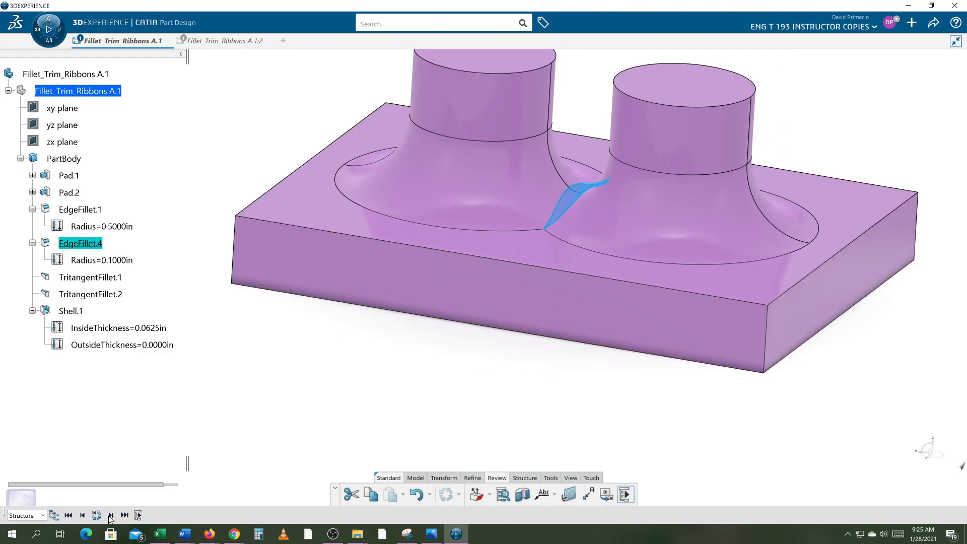
pyautogui.click(110, 516)
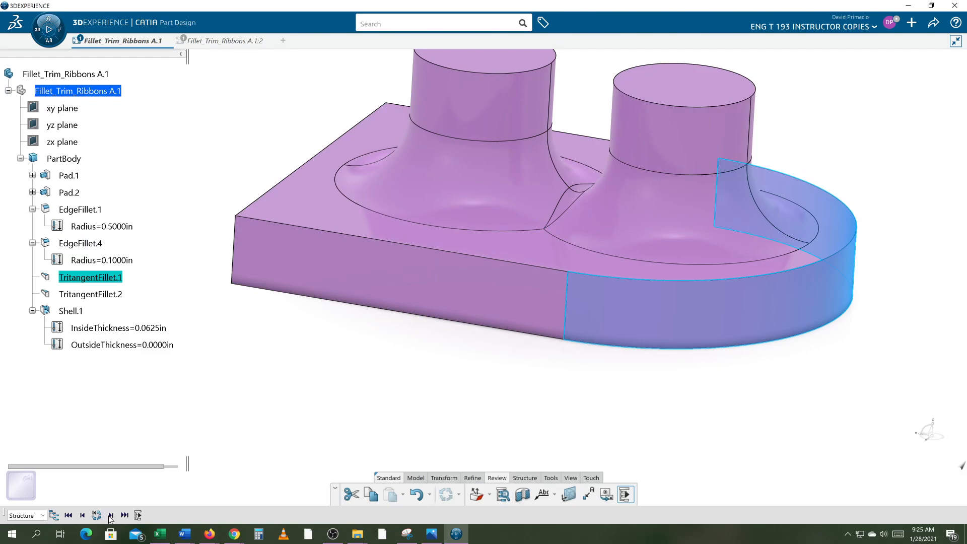
pyautogui.click(110, 516)
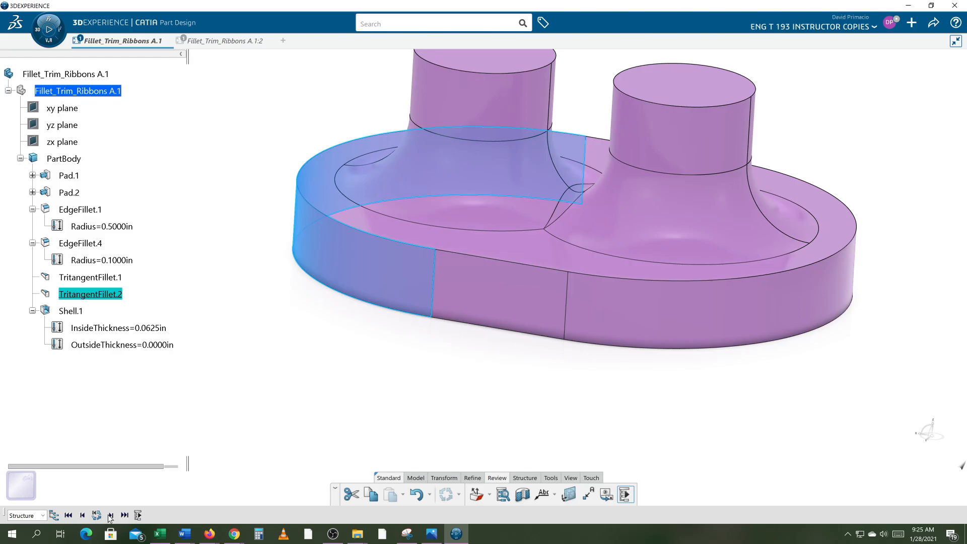
pyautogui.click(111, 516)
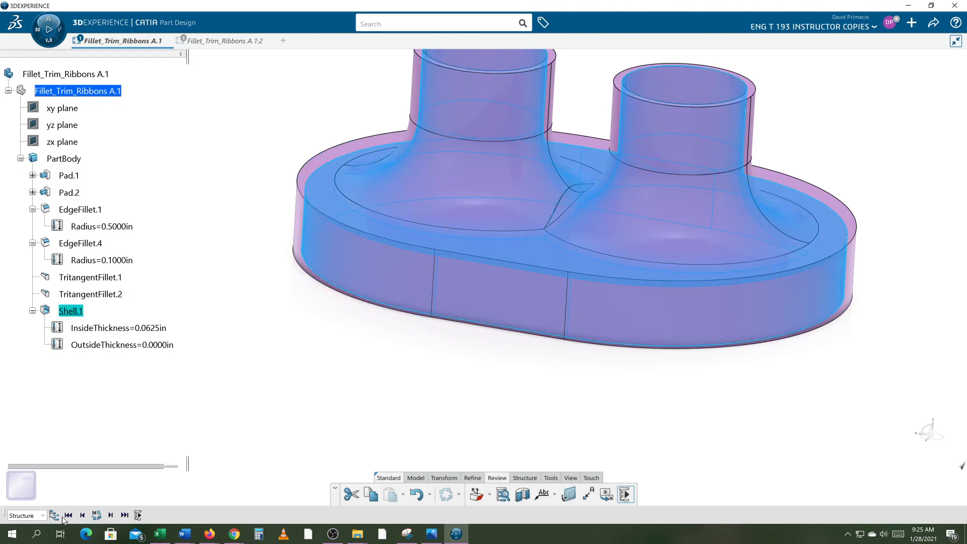
# Scan the part's construction backward from Shell.1 through the fillets to the cylinder feature Pad.2.
pyautogui.click(82, 515)
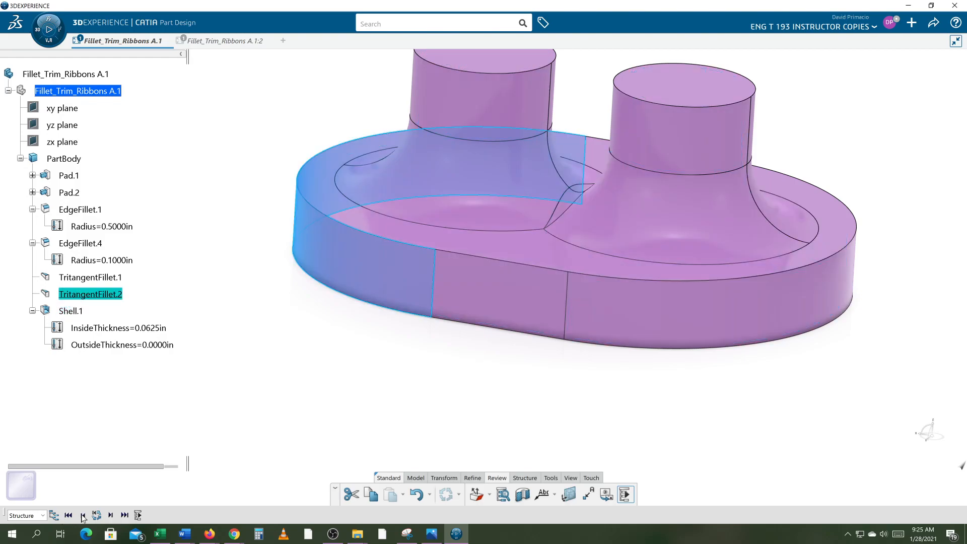
pyautogui.click(82, 515)
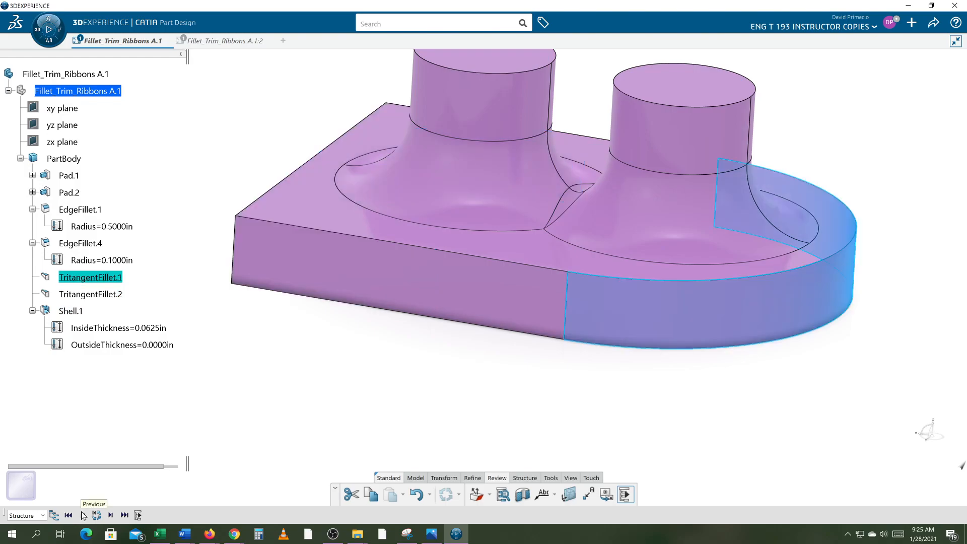
pyautogui.click(84, 515)
pyautogui.click(86, 514)
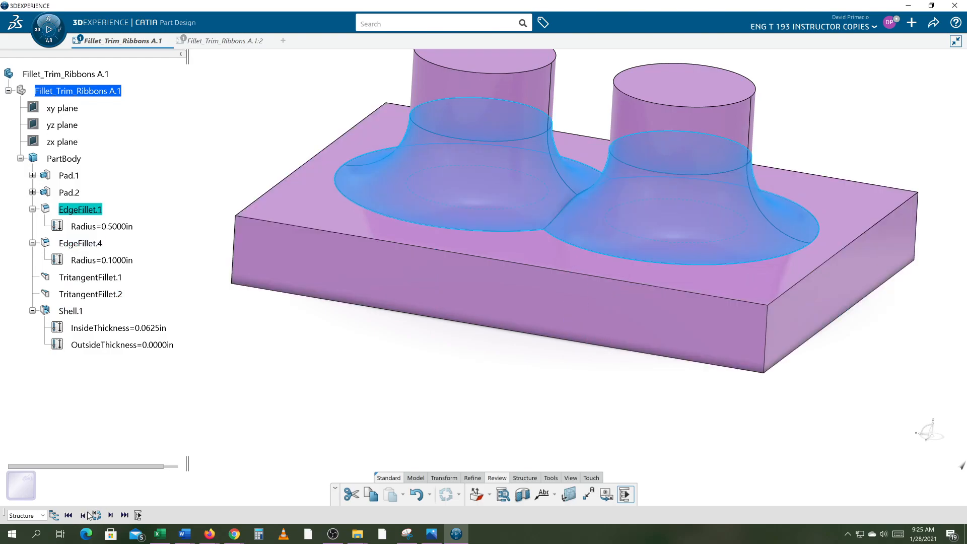
pyautogui.click(89, 514)
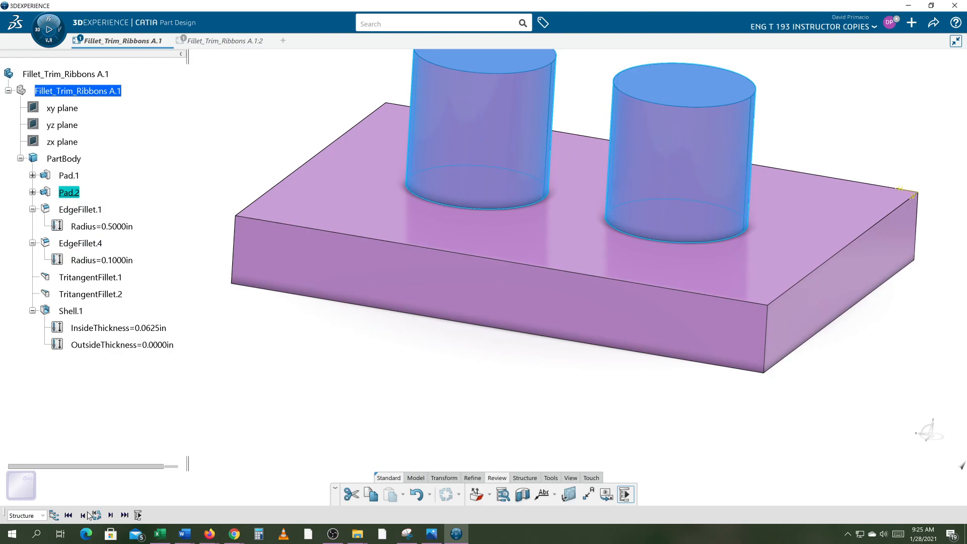
# Scan the part's construction back to Pad.1 and forward to the crease fillet EdgeFillet.4, and end the scan.
pyautogui.click(88, 514)
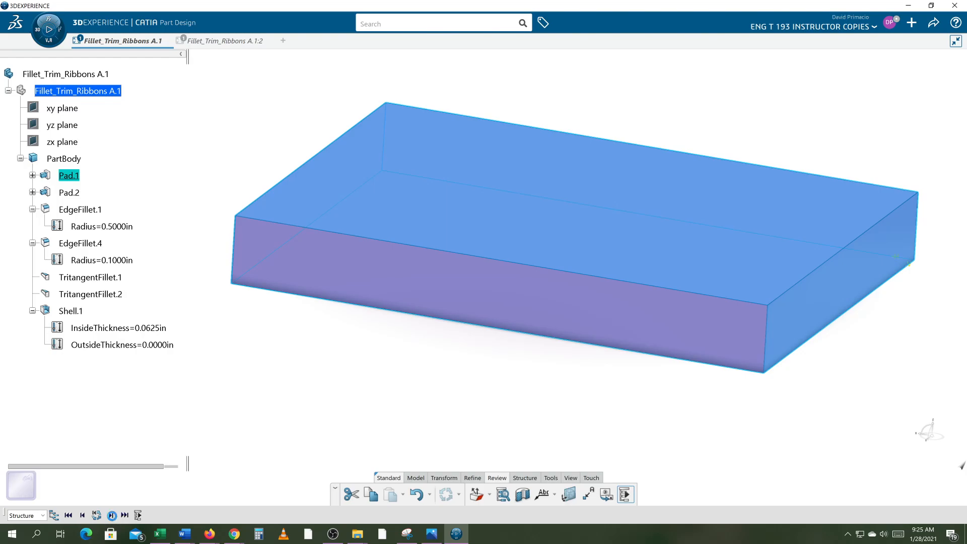
pyautogui.click(112, 515)
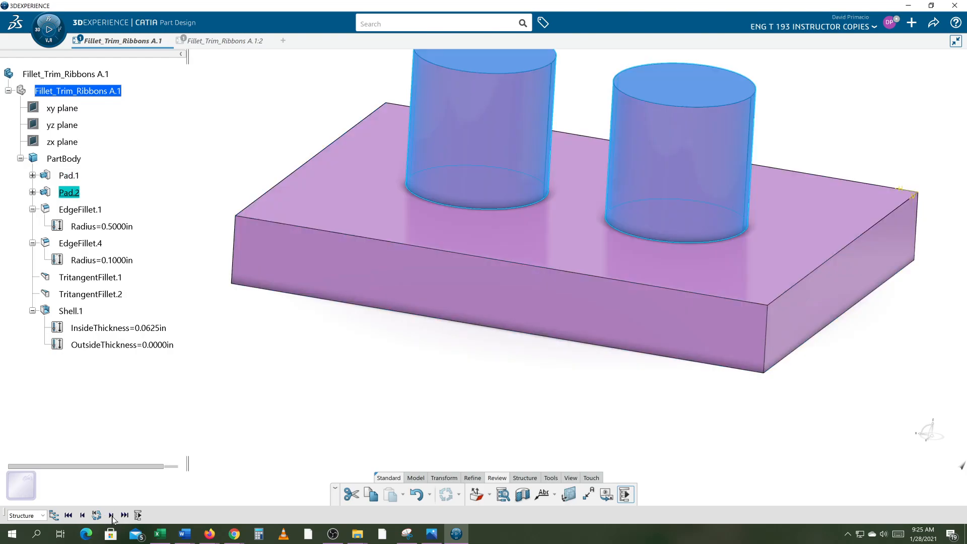
pyautogui.click(111, 515)
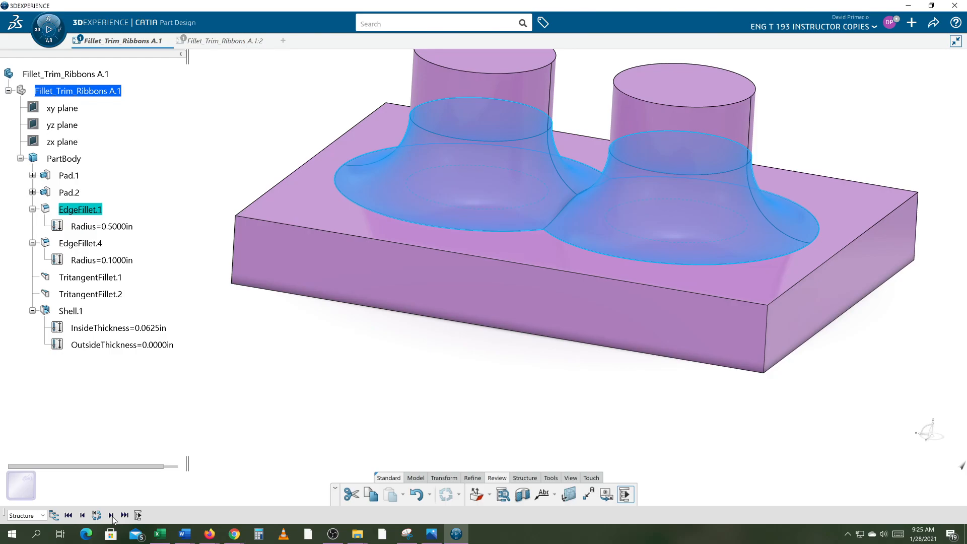
pyautogui.click(111, 515)
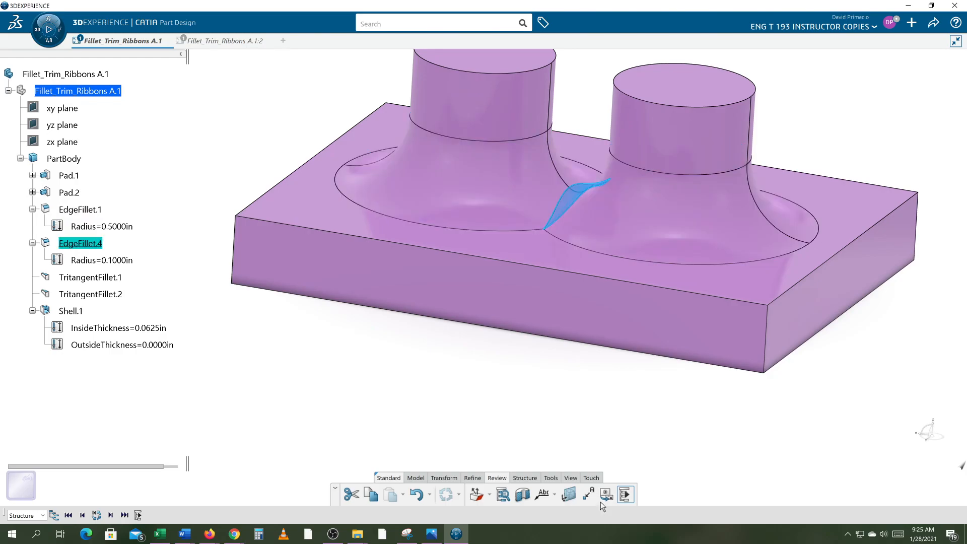
pyautogui.click(625, 494)
# Make PartBody the in-work object and fit the whole part in an isometric view.
pyautogui.rightClick(65, 160)
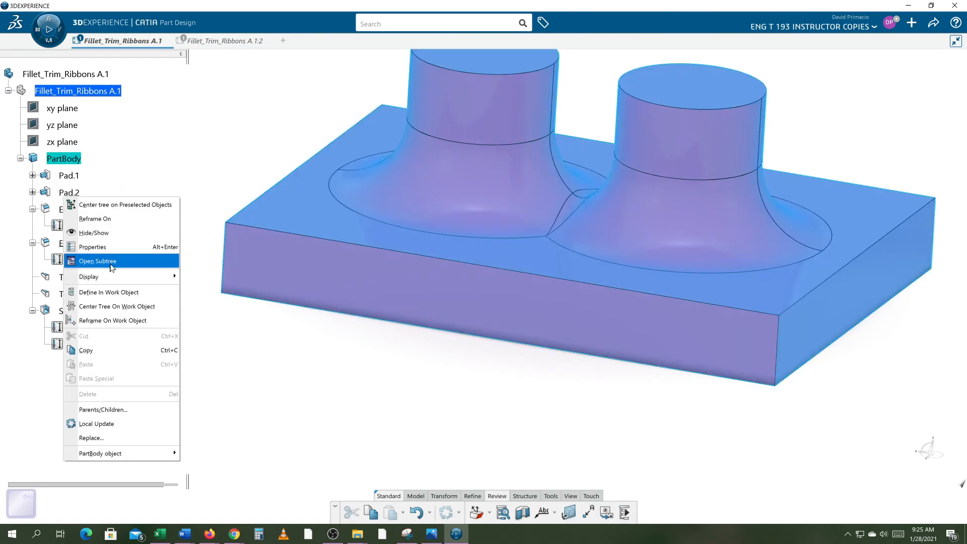
pyautogui.click(103, 292)
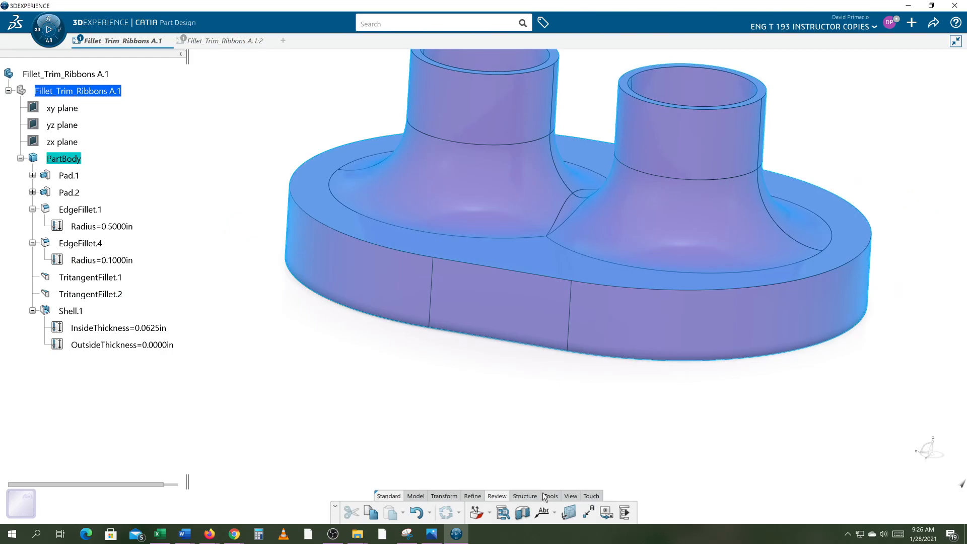
pyautogui.click(576, 497)
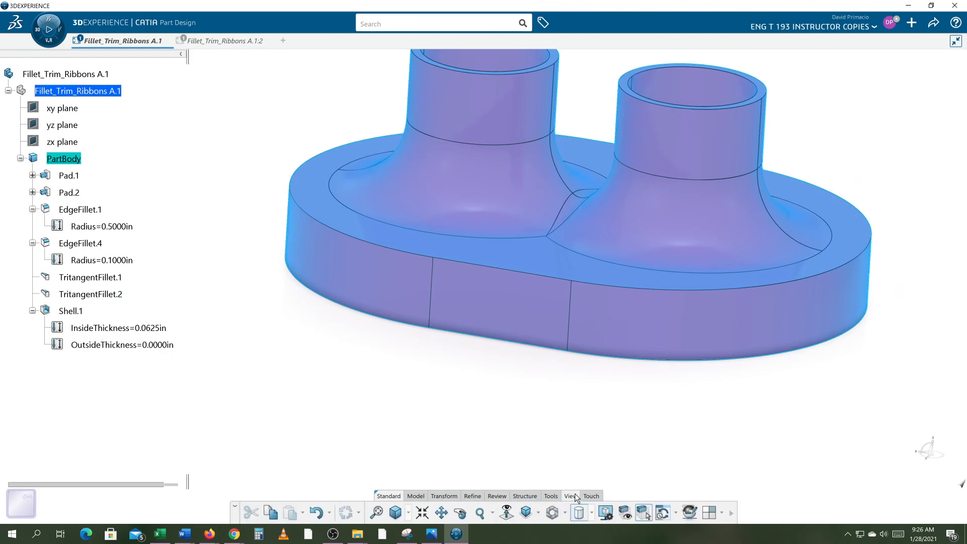
pyautogui.click(526, 511)
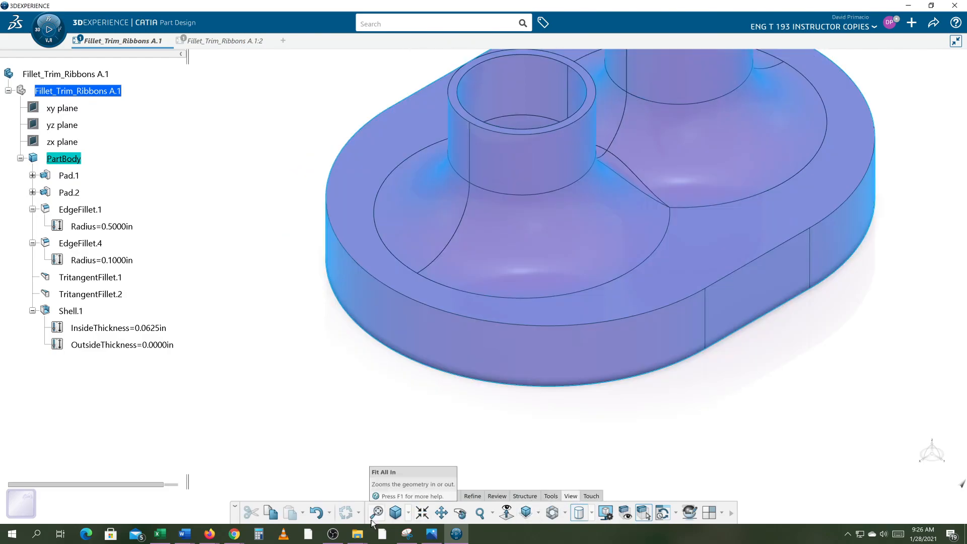
pyautogui.click(384, 512)
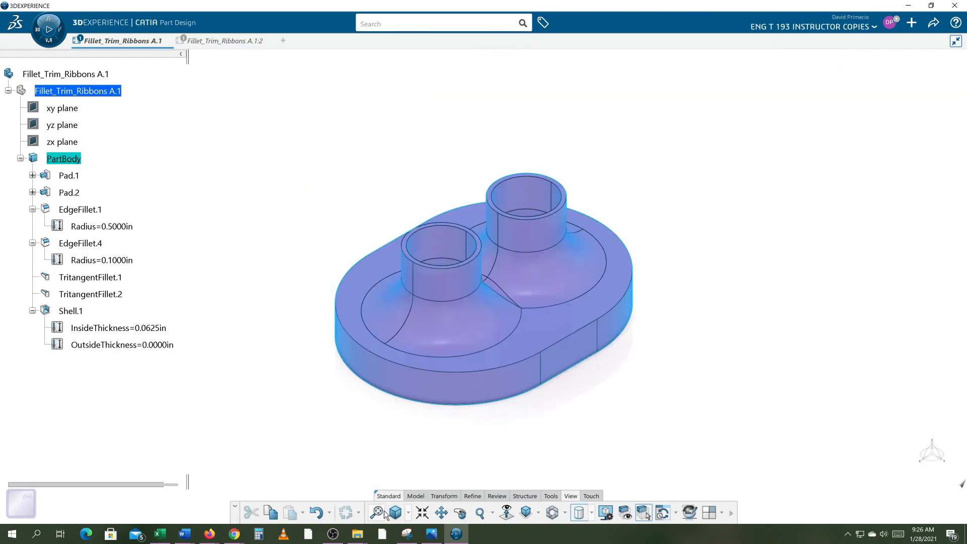
# Inspect the crease fillet on the plate version in Fillet_Trim_Ribbons A.1:2 from isometric and lower viewing angles.
pyautogui.click(222, 41)
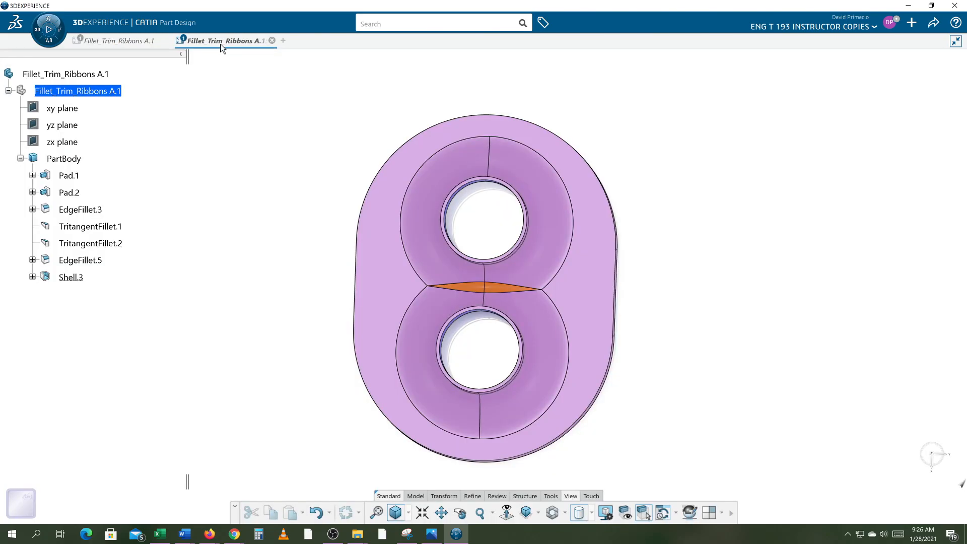
pyautogui.click(527, 512)
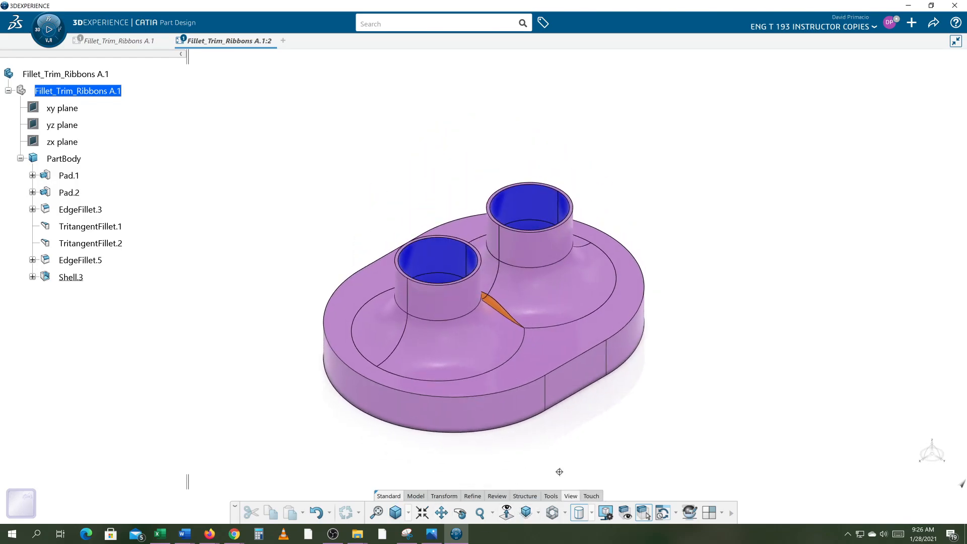
pyautogui.moveTo(561, 472); pyautogui.dragTo(529, 449, button='middle')
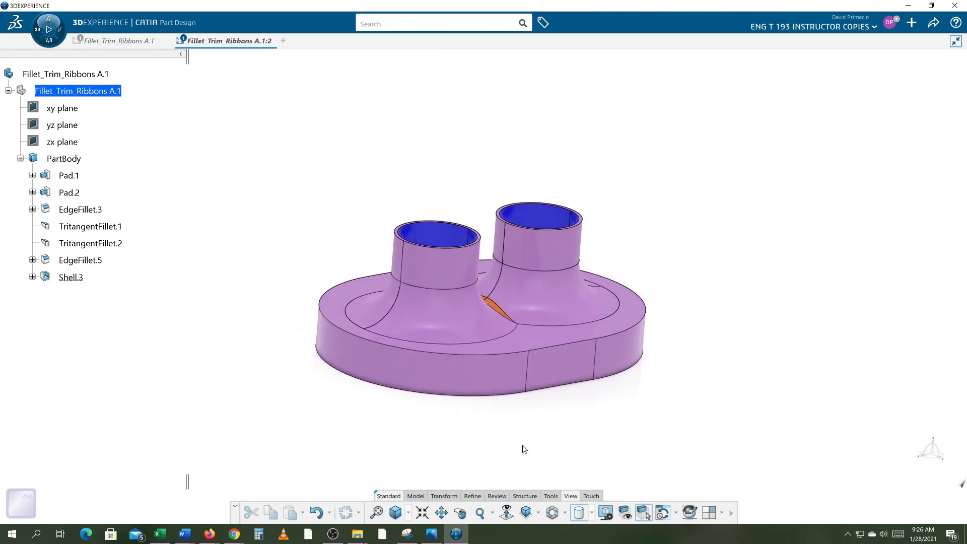
pyautogui.moveTo(407, 466); pyautogui.dragTo(603, 430, button='middle')
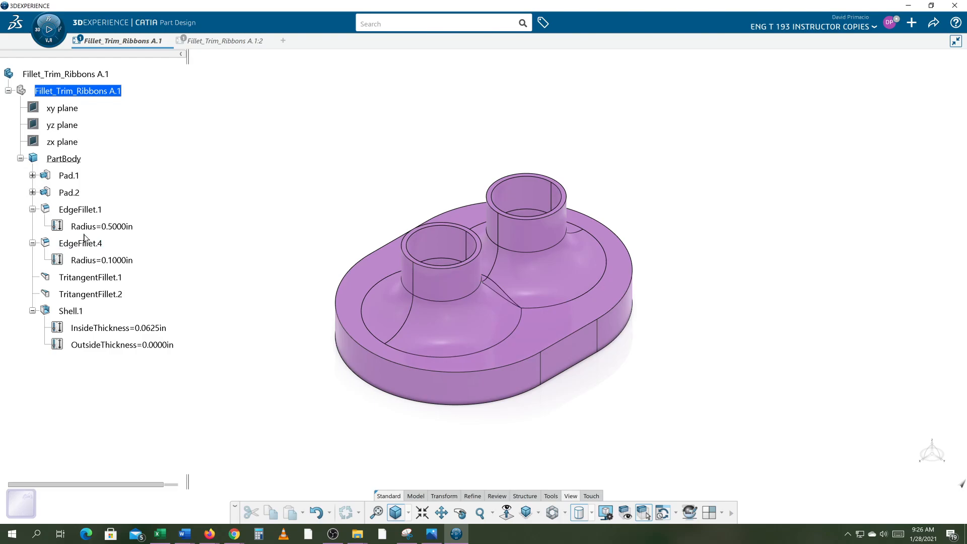
# Delete all features from EdgeFillet.1 through Shell.1 in Fillet_Trim_Ribbons A.1, keeping only the two pads.
pyautogui.click(80, 210)
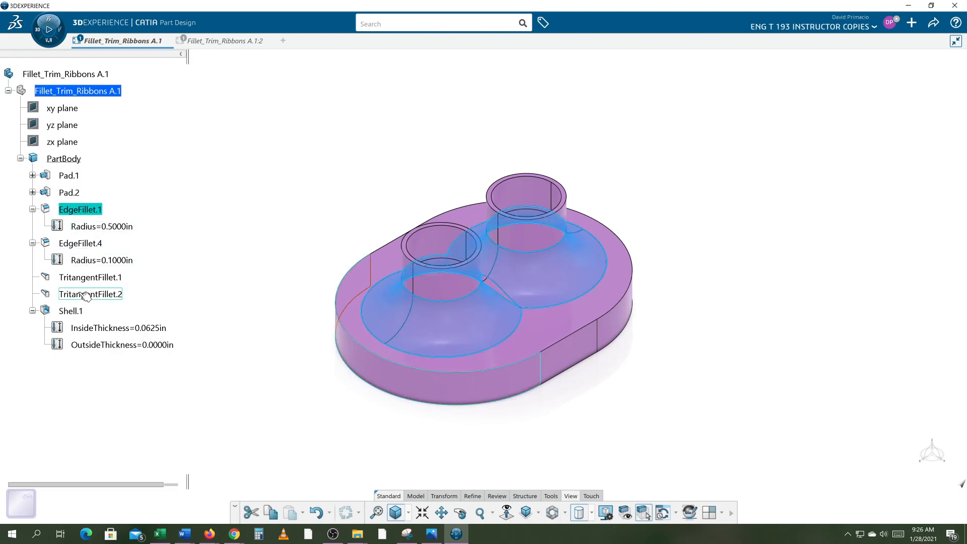
pyautogui.keyDown('shift'); pyautogui.click(71, 310); pyautogui.keyUp('shift')
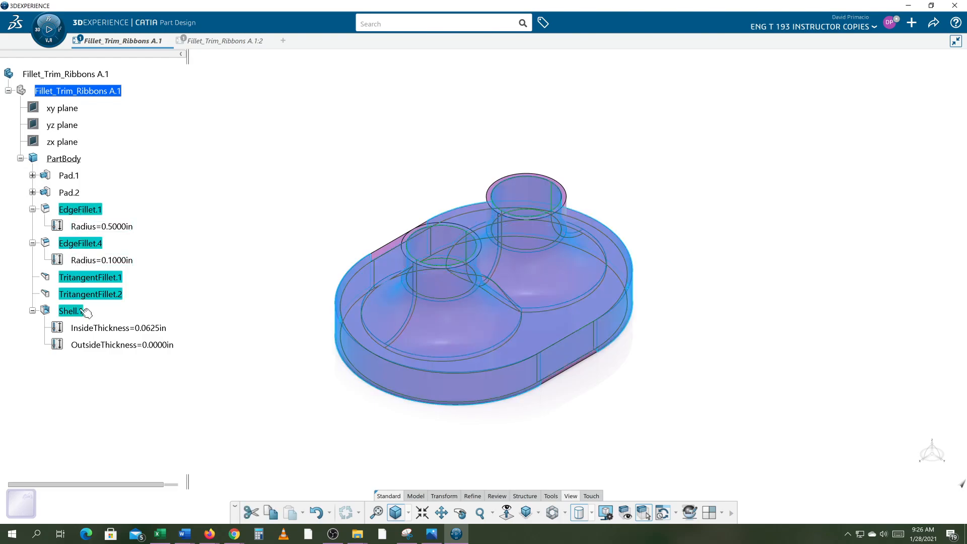
pyautogui.press('Delete')
pyautogui.press('Return')
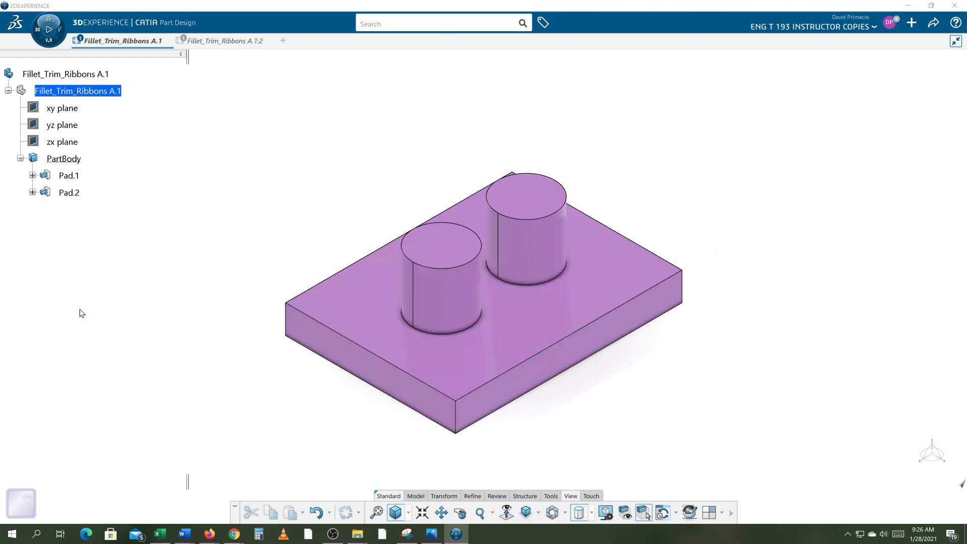
# Fillet the base edges of both cylinders with a 0.5 in radius and the Trim ribbons option enabled.
pyautogui.scroll(2, 234, 365)
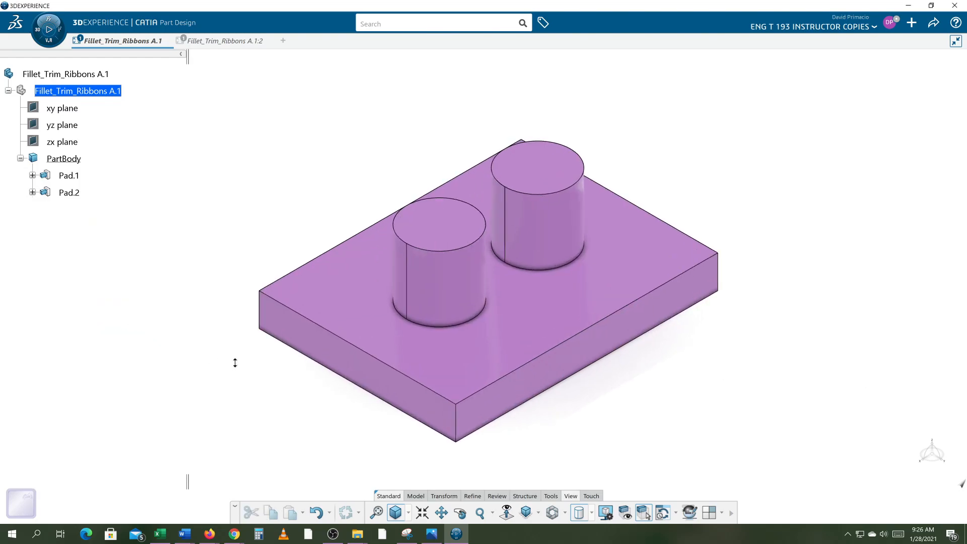
pyautogui.moveTo(319, 414); pyautogui.dragTo(319, 401, button='middle')
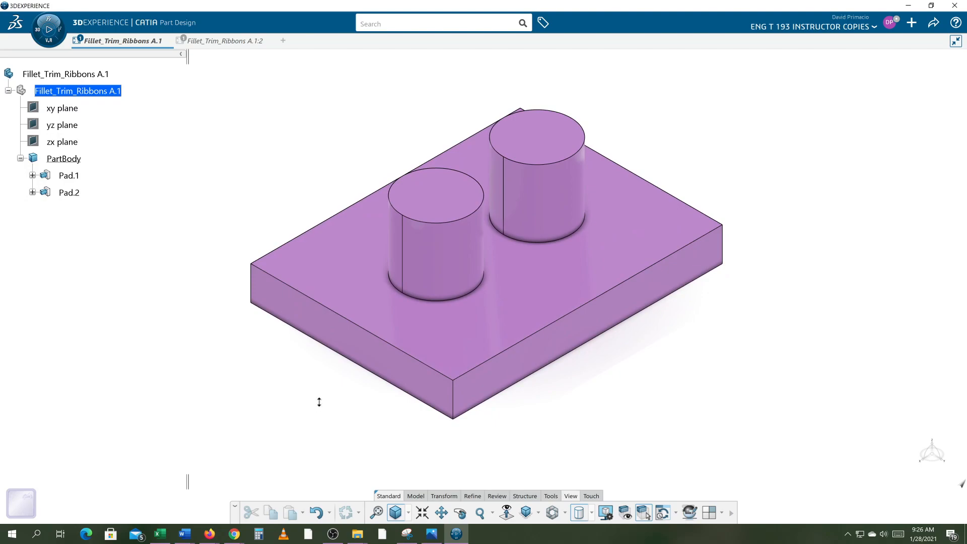
pyautogui.scroll(1, 319, 401)
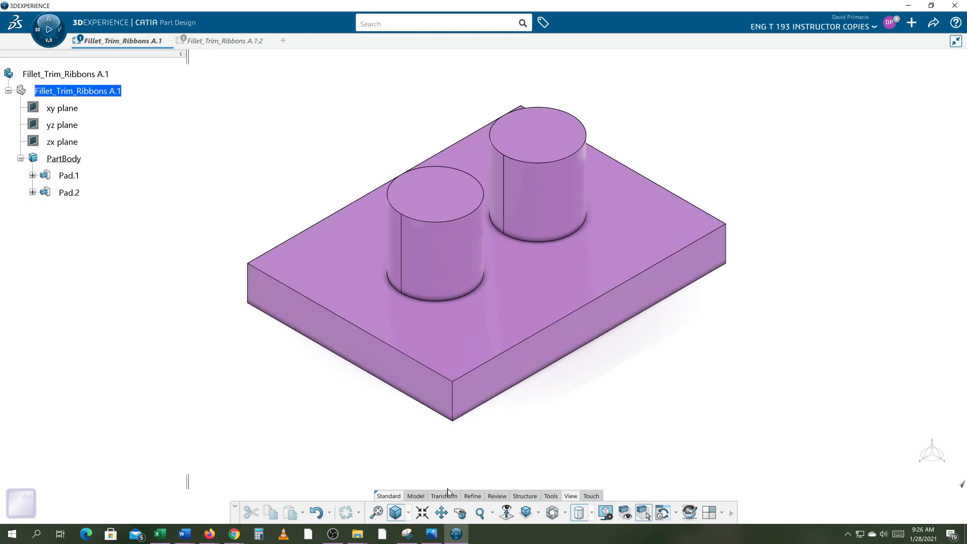
pyautogui.click(471, 497)
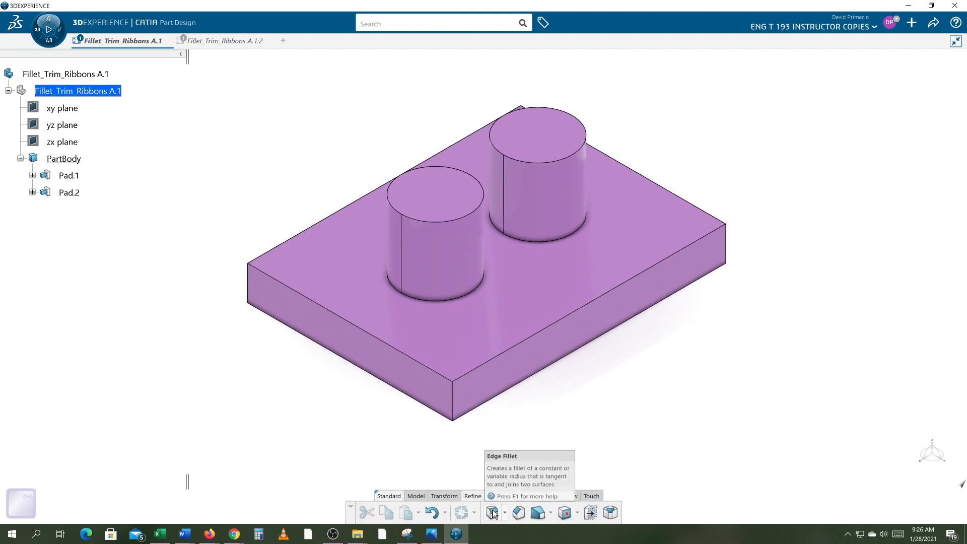
pyautogui.click(505, 513)
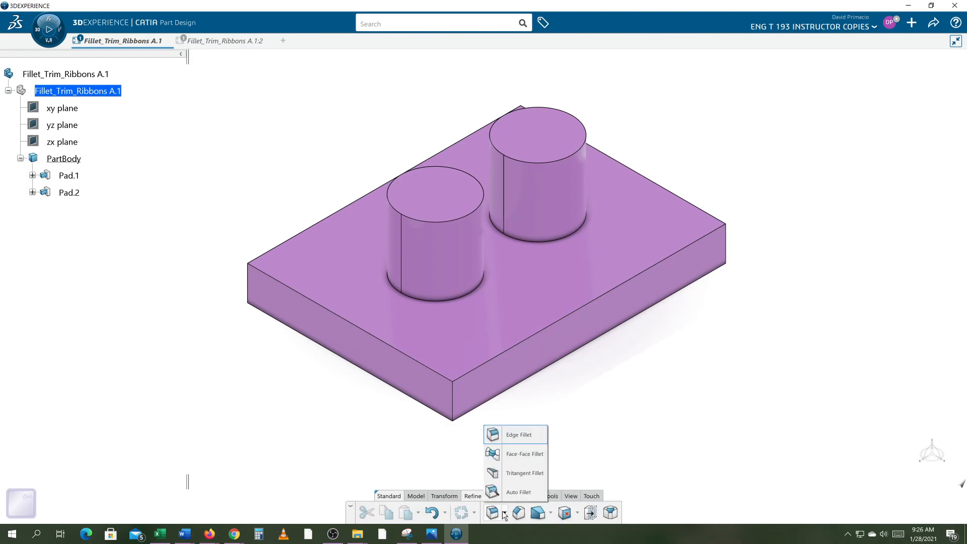
pyautogui.click(509, 436)
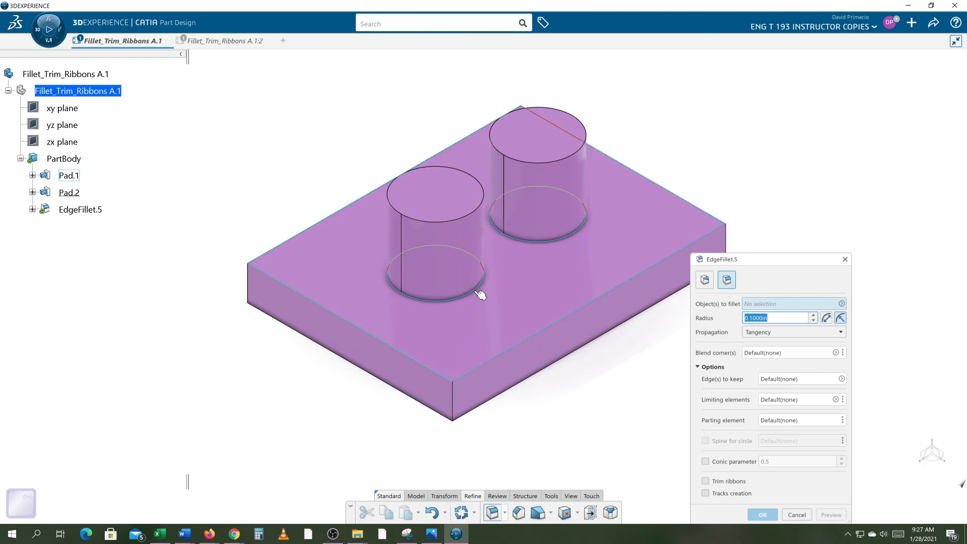
pyautogui.click(475, 295)
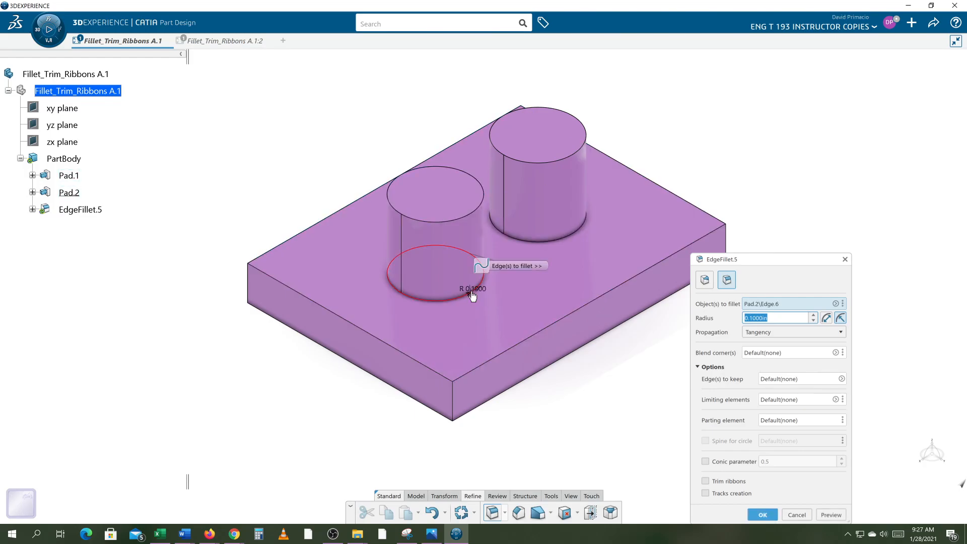
pyautogui.click(537, 246)
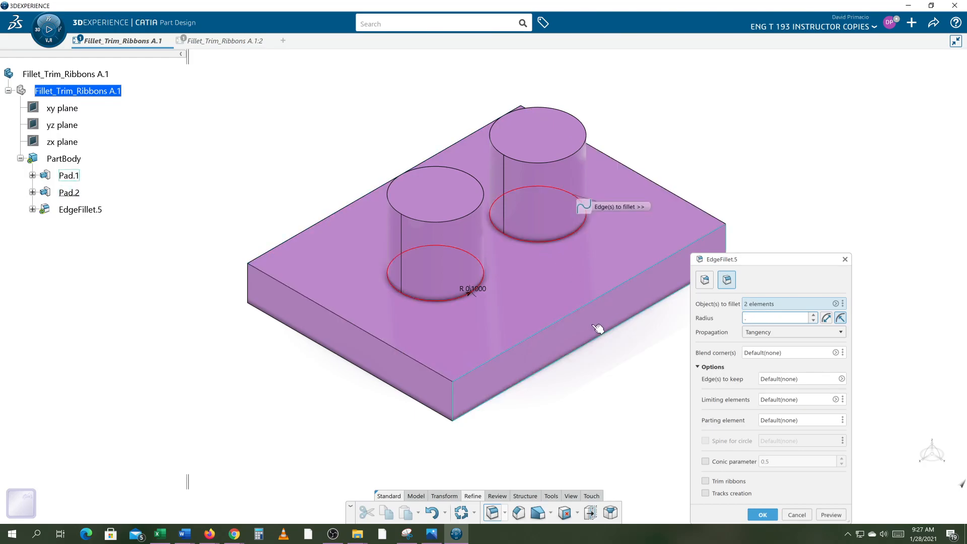
pyautogui.click(705, 482)
pyautogui.click(761, 514)
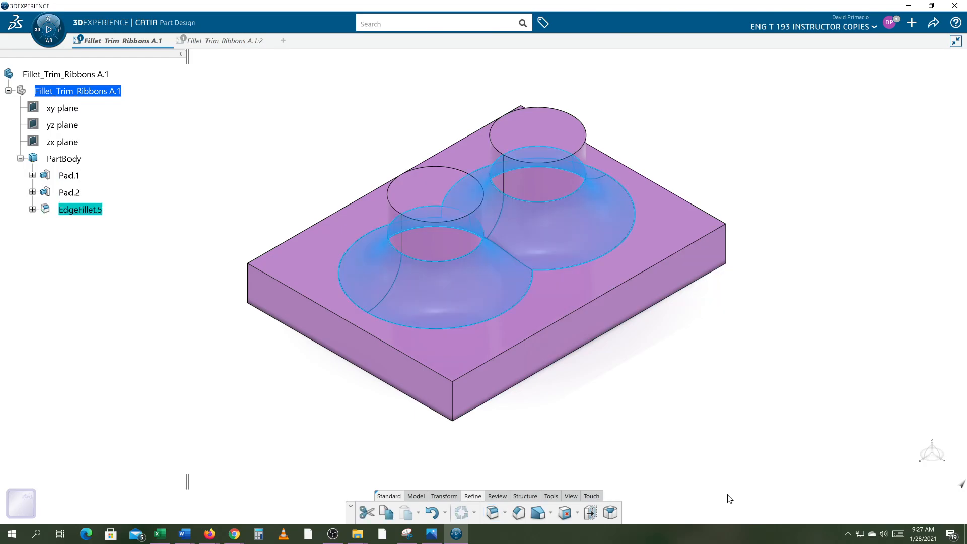
pyautogui.click(657, 446)
# Add an edge fillet to the crease where the two cylinder base fillets meet.
pyautogui.click(492, 513)
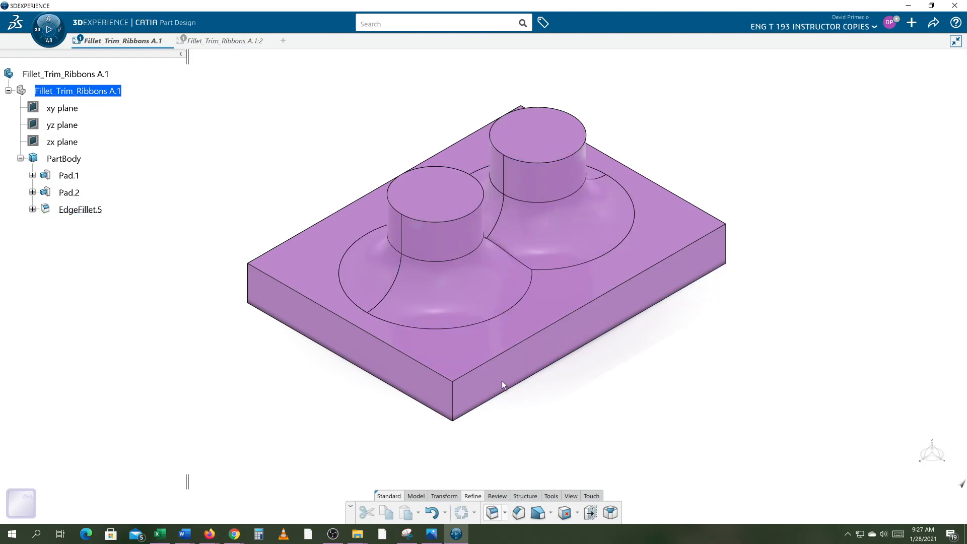
pyautogui.click(520, 260)
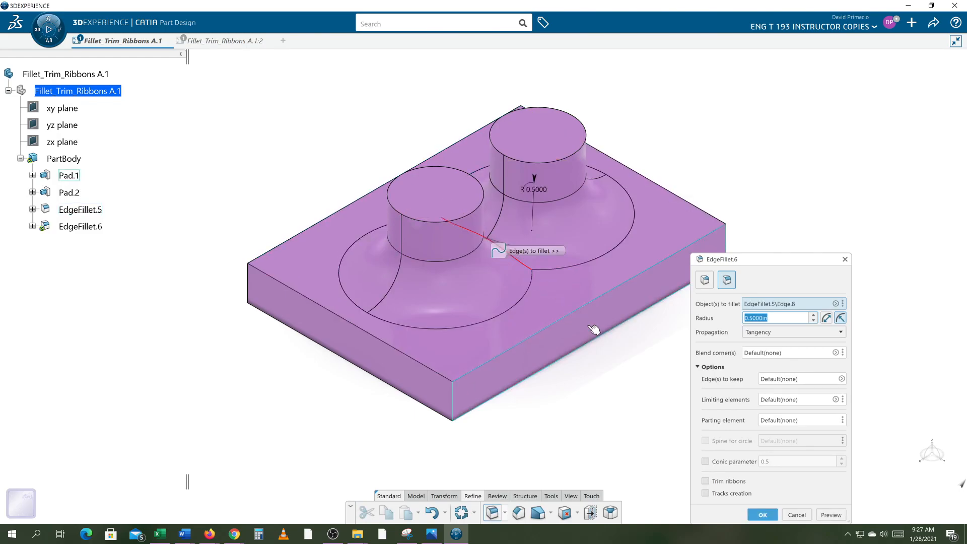
pyautogui.press('Return')
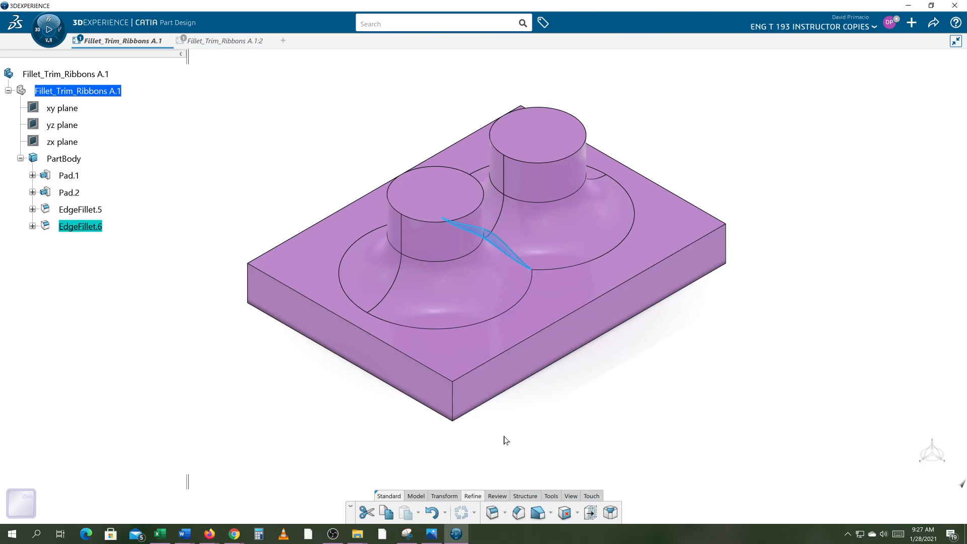
# Round one end of the plate with a tritangent fillet between the two long side faces, removing the end face.
pyautogui.click(505, 512)
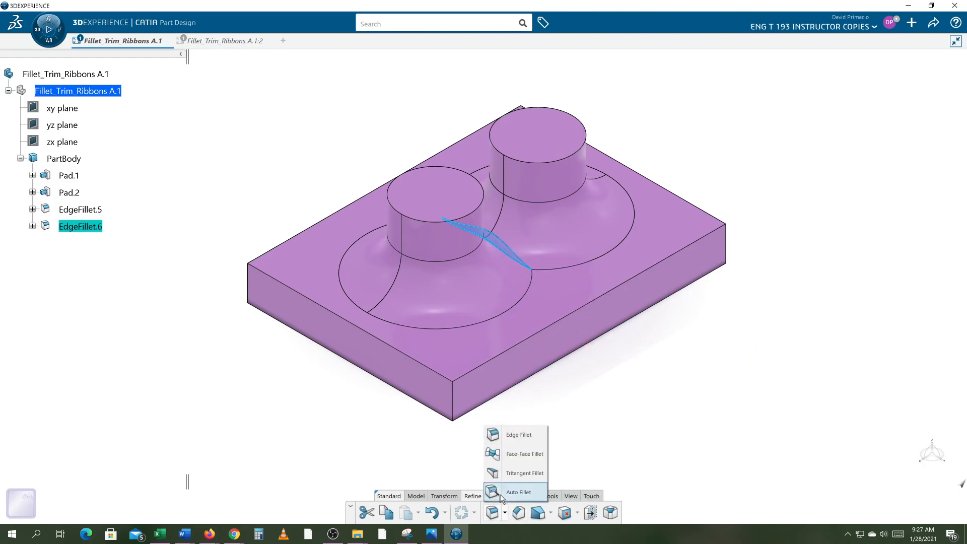
pyautogui.click(506, 474)
pyautogui.click(496, 394)
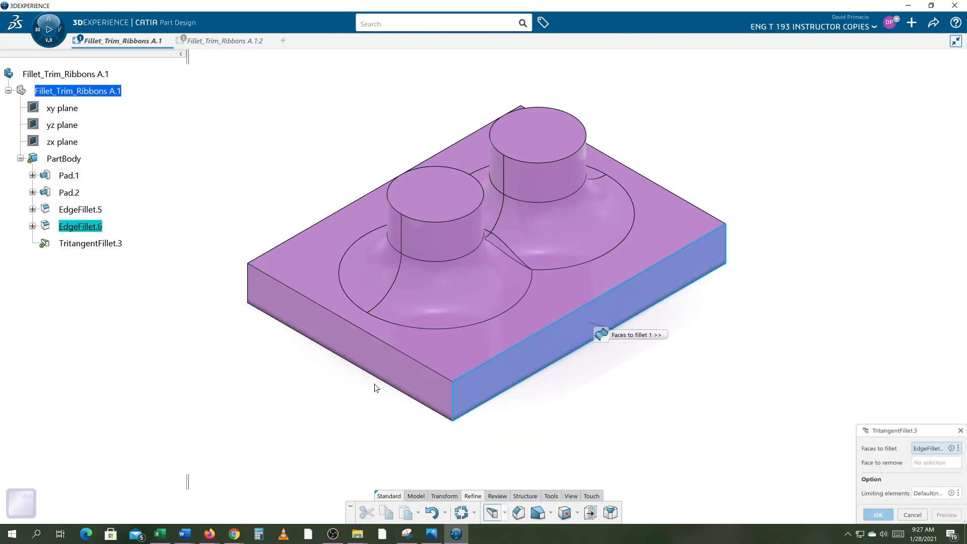
pyautogui.moveTo(316, 399); pyautogui.dragTo(458, 354, button='middle')
pyautogui.click(394, 341)
pyautogui.click(460, 347)
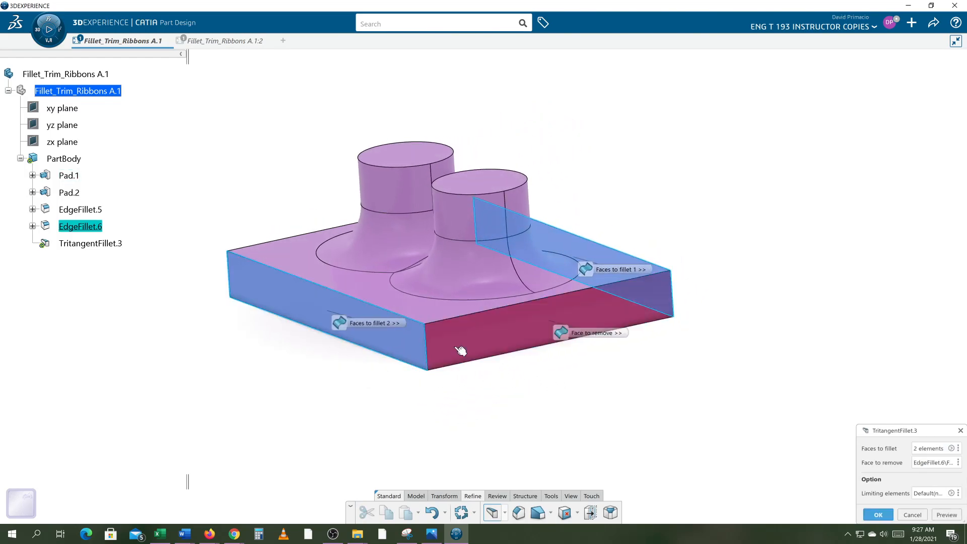
pyautogui.click(877, 515)
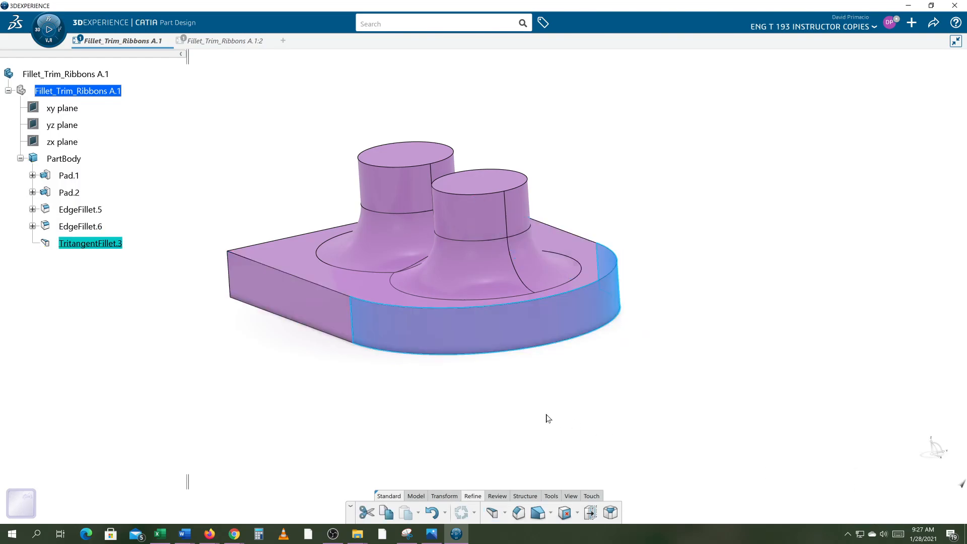
# Round the opposite end of the plate with a second tritangent fillet, removing its remaining flat end face.
pyautogui.moveTo(316, 380); pyautogui.dragTo(666, 362, button='middle')
pyautogui.click(520, 512)
pyautogui.moveTo(342, 434); pyautogui.dragTo(443, 380, button='middle')
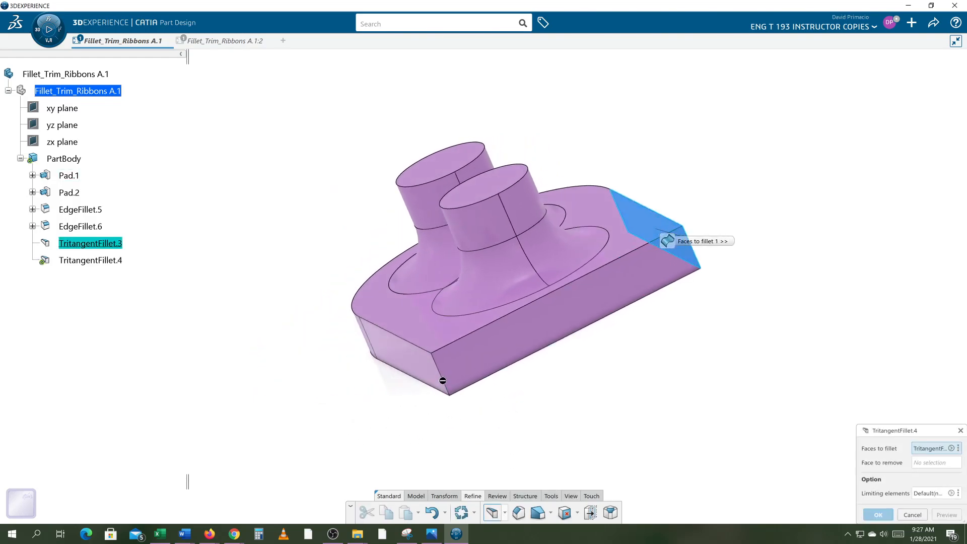
pyautogui.click(432, 373)
pyautogui.click(501, 352)
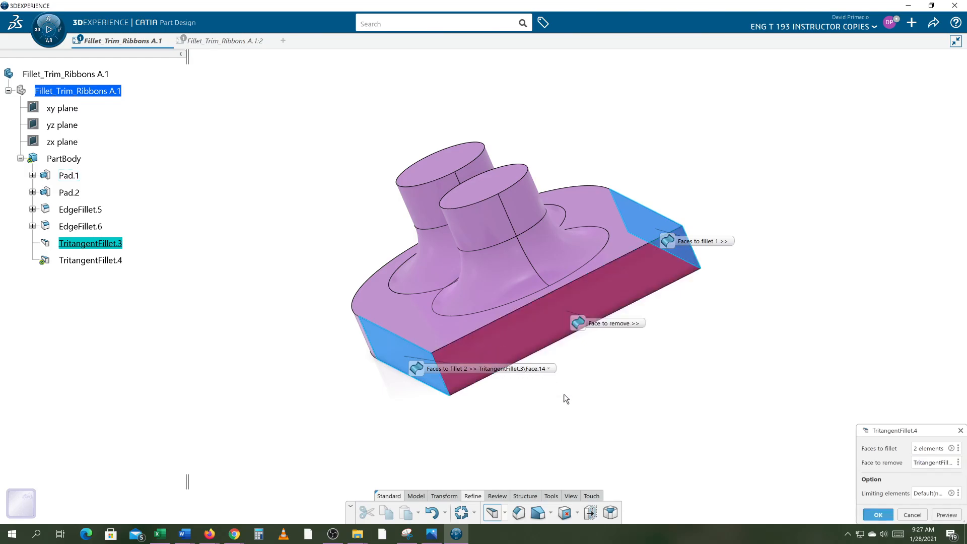
pyautogui.click(867, 518)
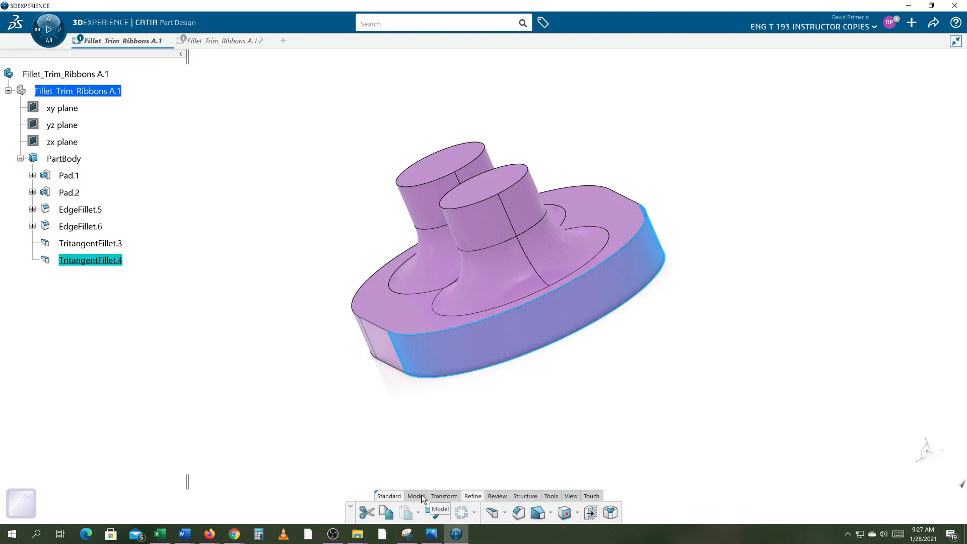
# Shell the part with an inside thickness of 1/8 in, removing both cylinder top faces and the plate's bottom face.
pyautogui.click(451, 496)
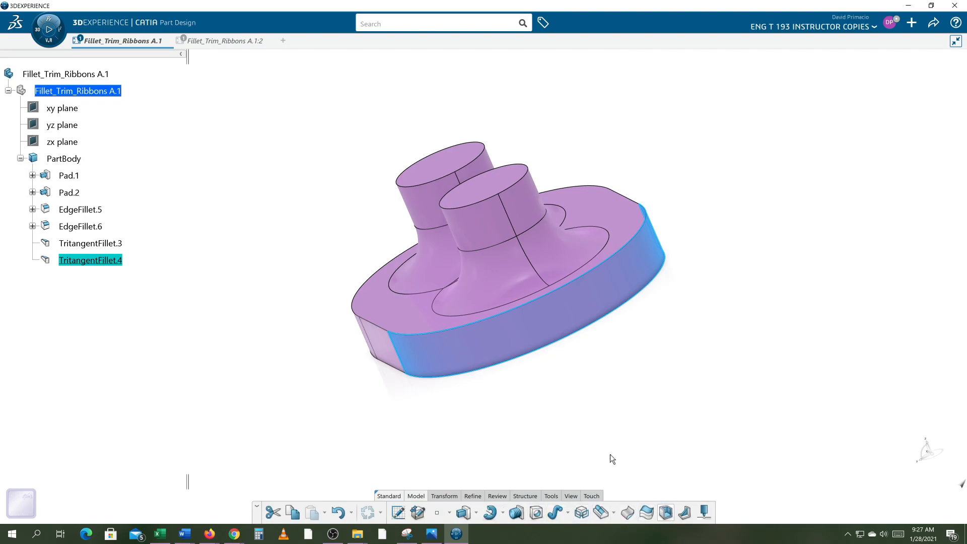
pyautogui.click(495, 192)
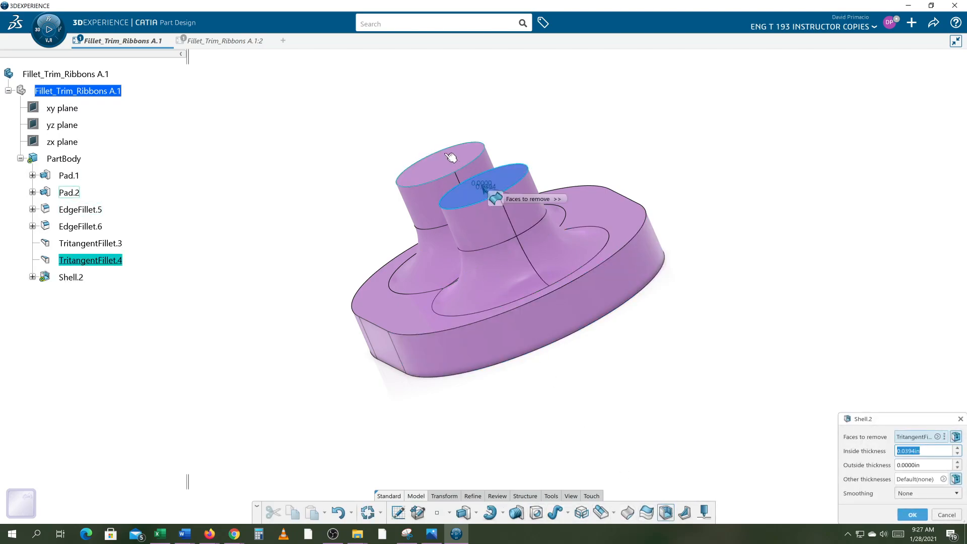
pyautogui.click(460, 157)
pyautogui.moveTo(510, 303); pyautogui.dragTo(499, 285, button='middle')
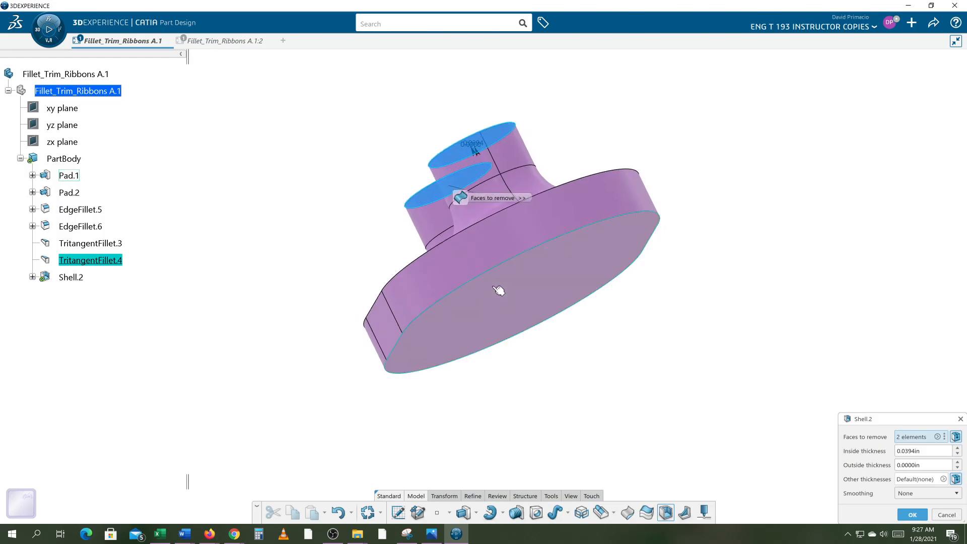
pyautogui.click(526, 298)
pyautogui.write('1/8')
pyautogui.press('Return')
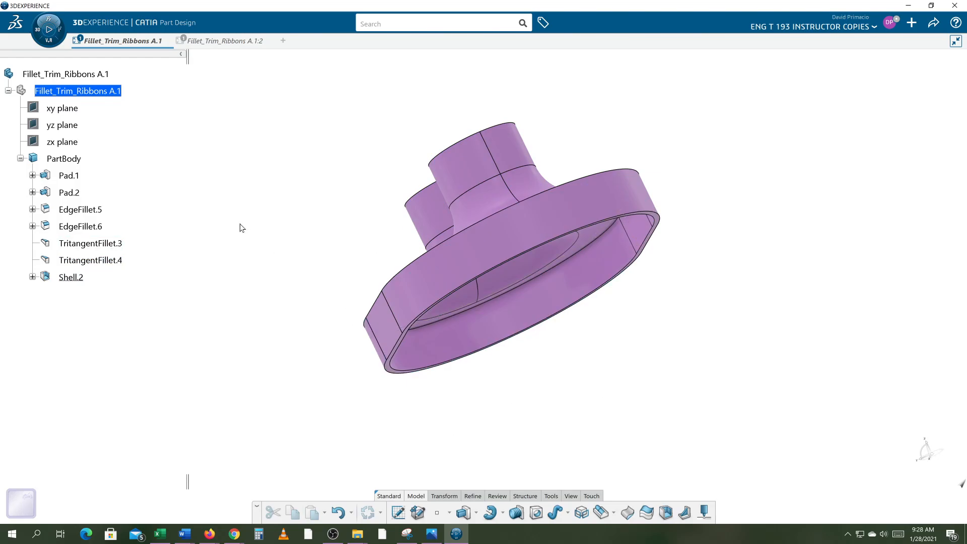
# Play the automatic model rotation to examine the shelled part from different angles.
pyautogui.click(47, 30)
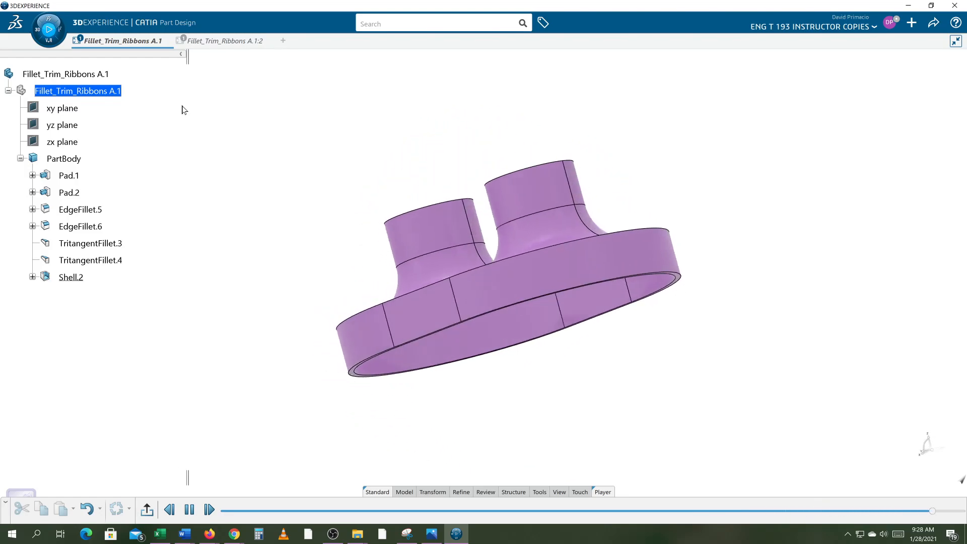
pyautogui.hotkey('alt', 'Tab')
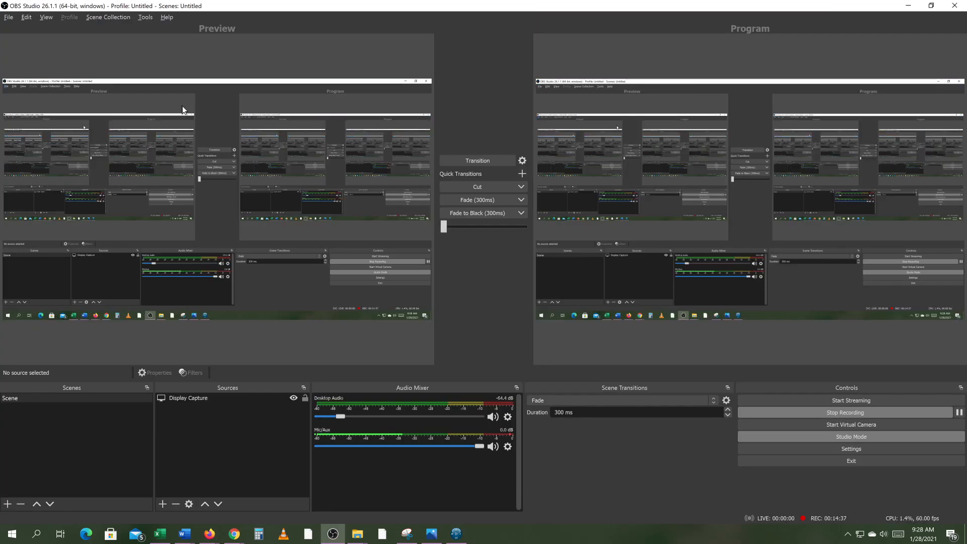